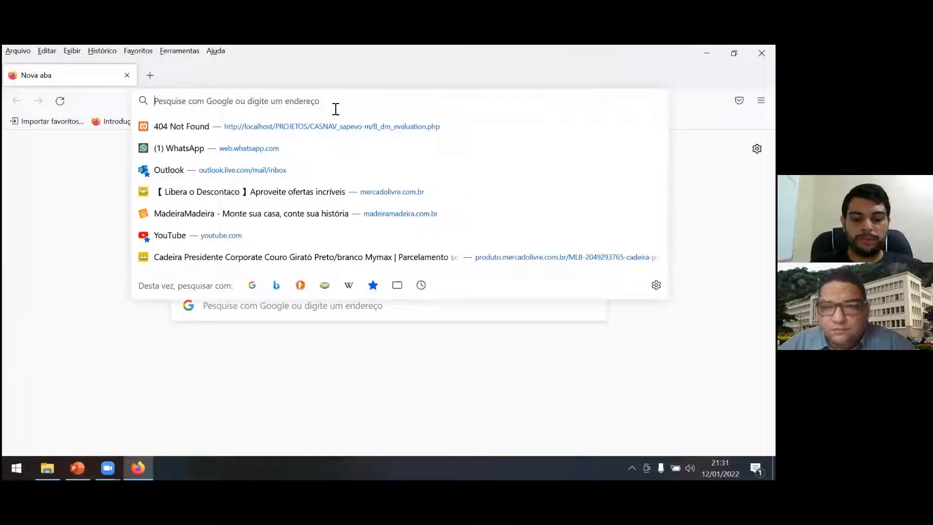
Open the website promethee-sapevo.com in the browser.
type("promthe")
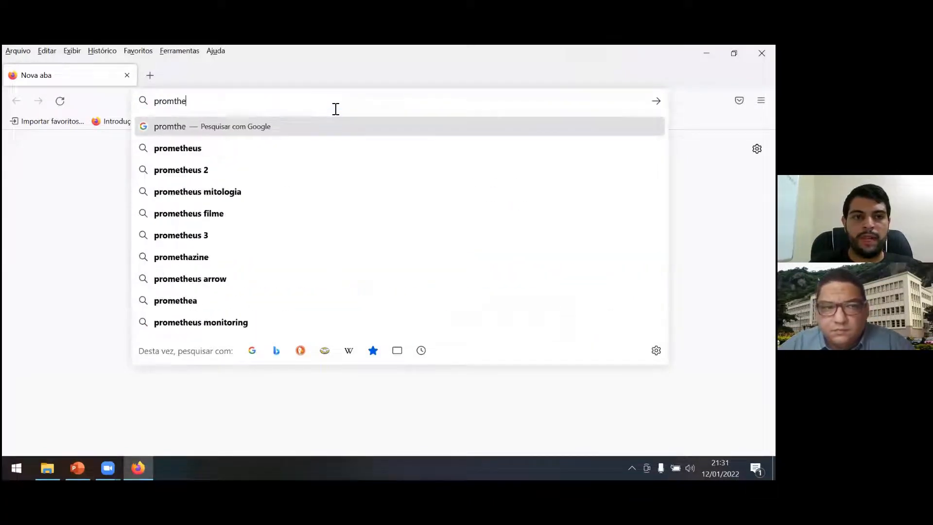
key("BackSpace")
key("BackSpace")
key("BackSpace")
type("ethee")
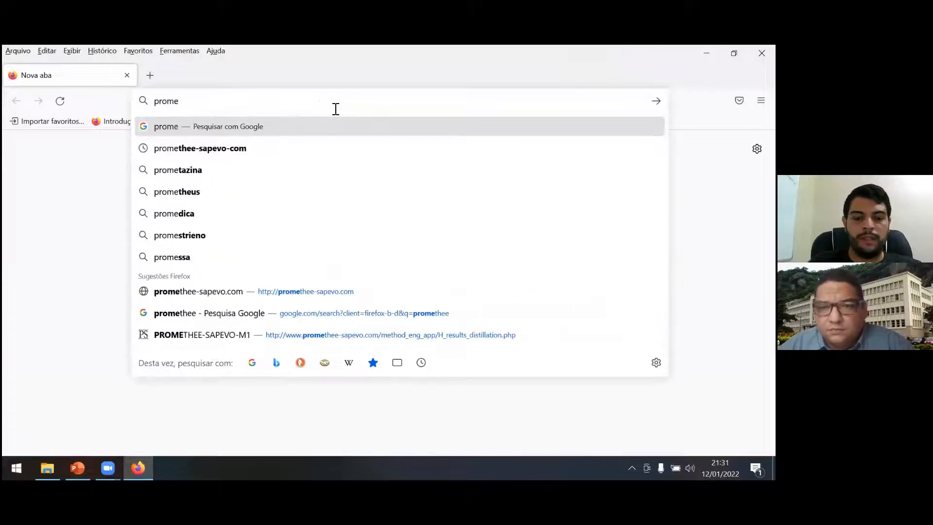
type("-sap")
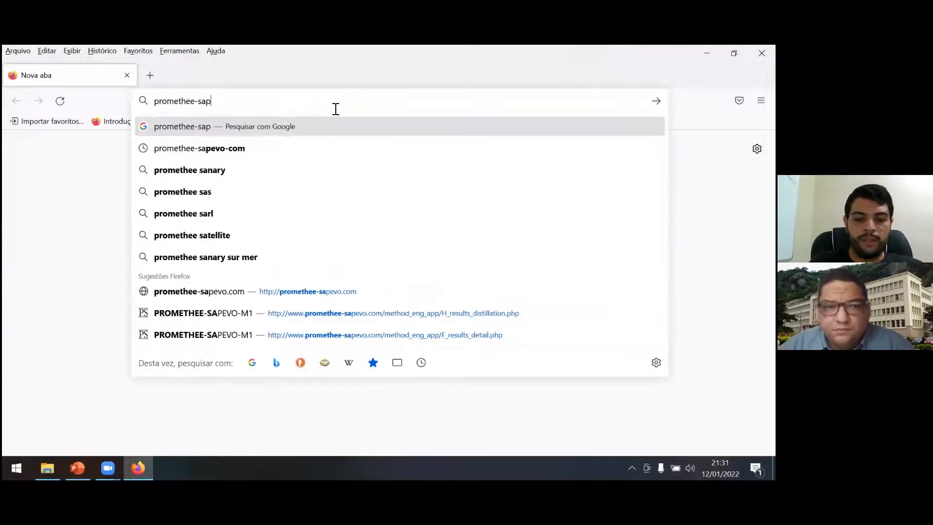
type("evo.com")
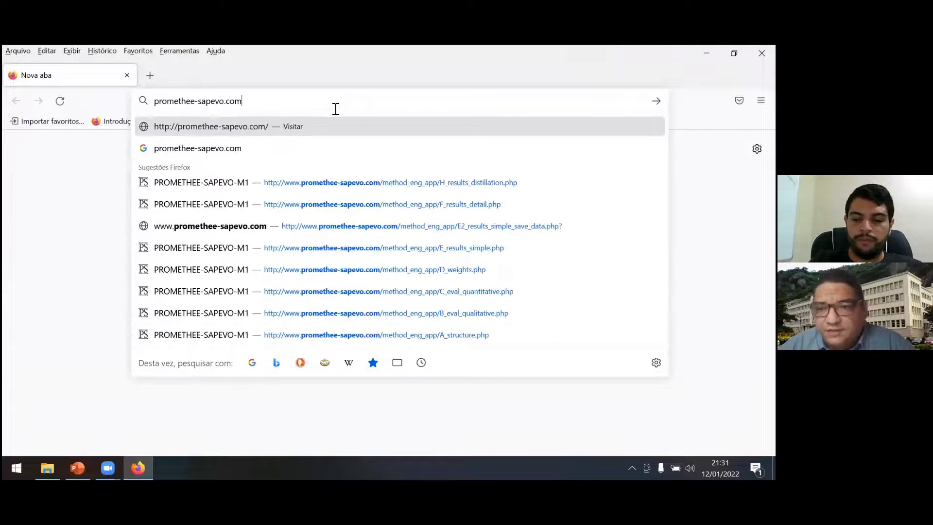
key("Return")
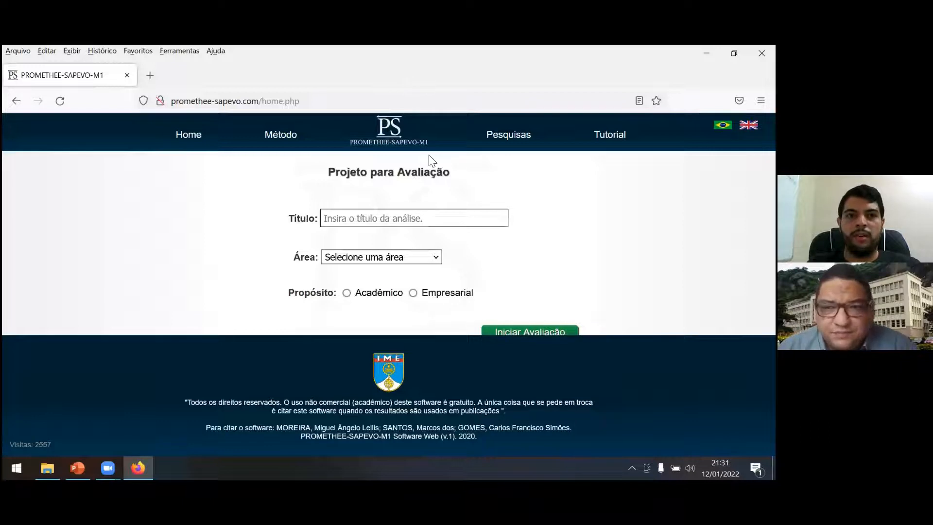
Point out the site's domain in the address, show it on the PowerPoint case study slide, and return to Firefox.
left_click_drag(258, 101, 164, 108)
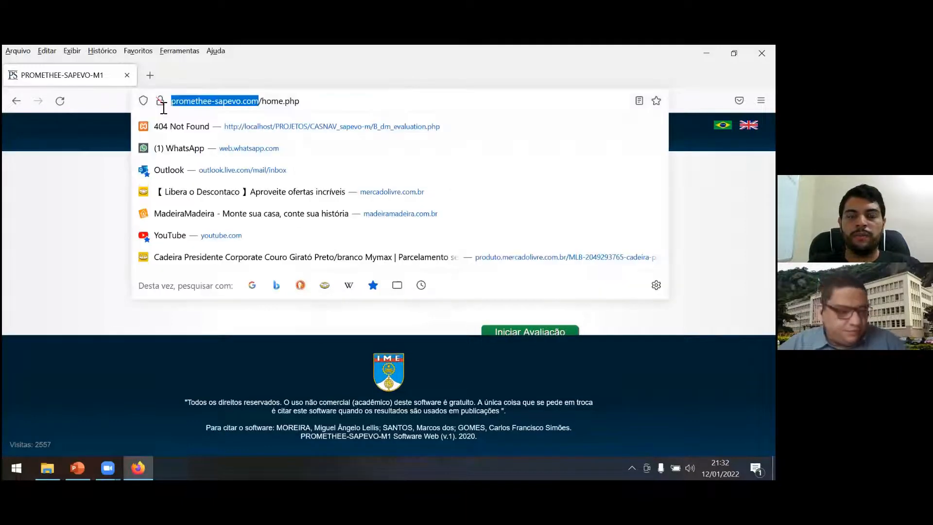
mouse_move(82, 462)
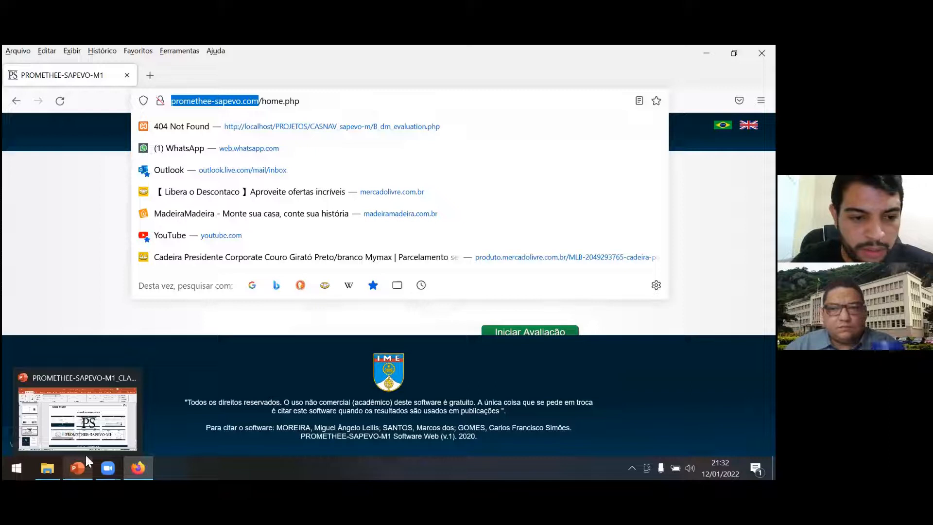
left_click(81, 422)
left_click(372, 212)
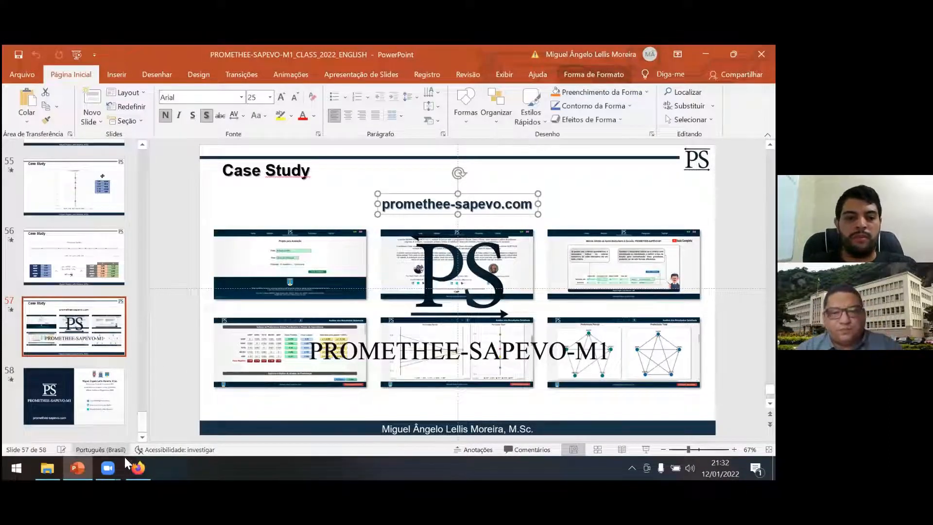
mouse_move(138, 467)
left_click(149, 410)
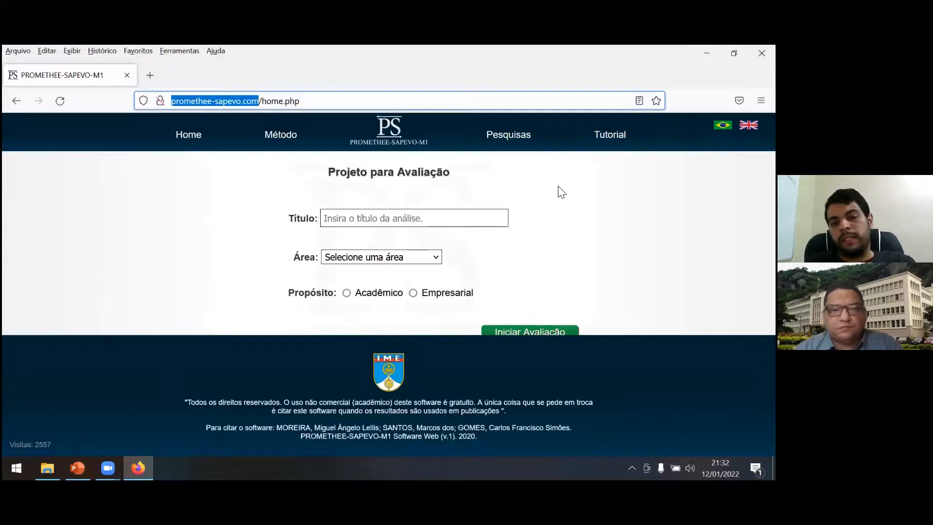
left_click(562, 192)
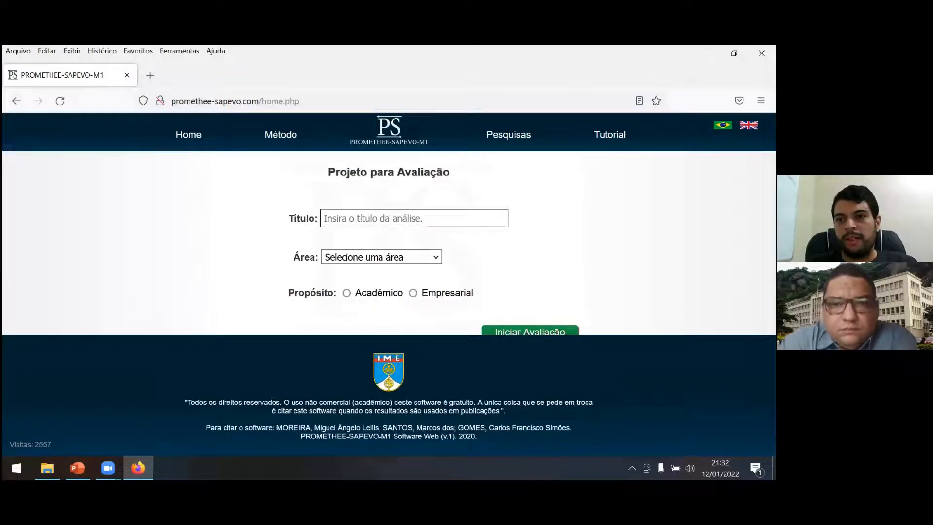
Switch the site to English and view the Method page at 90% zoom.
left_click(748, 124)
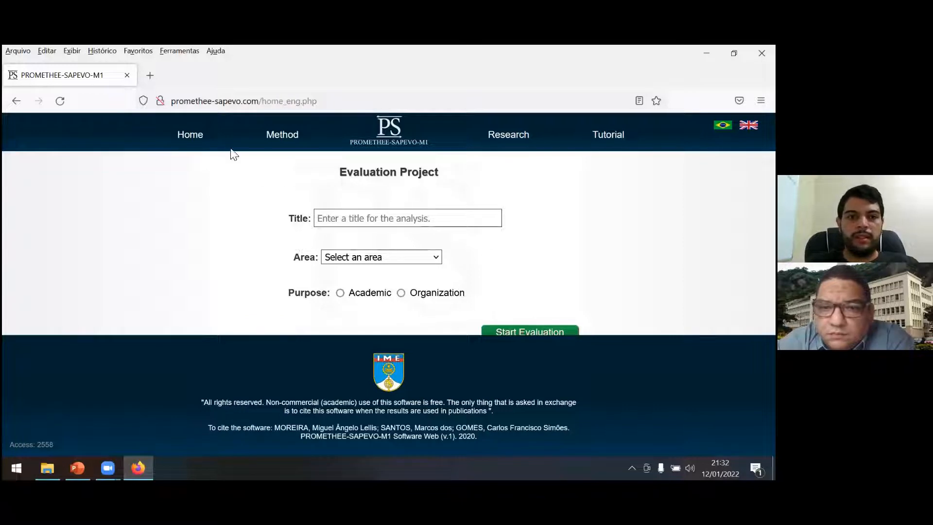
left_click(286, 141)
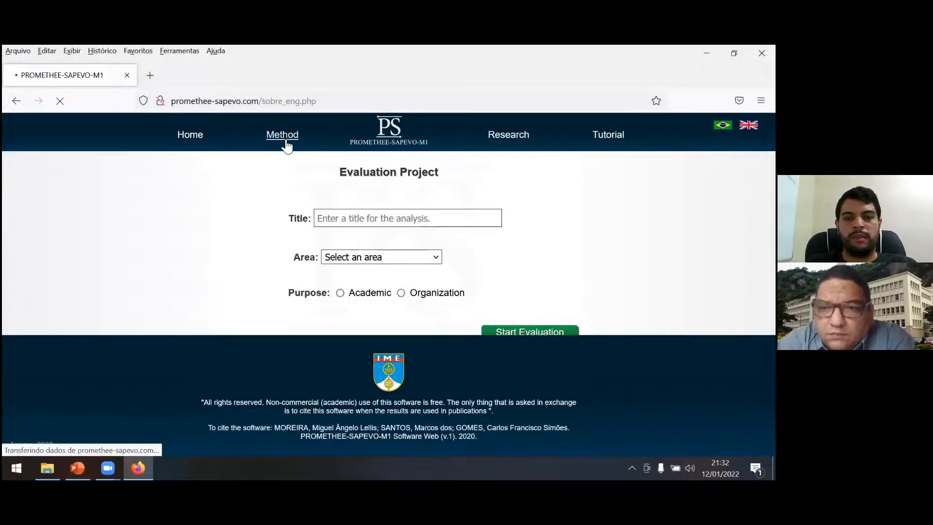
key("ctrl+plus")
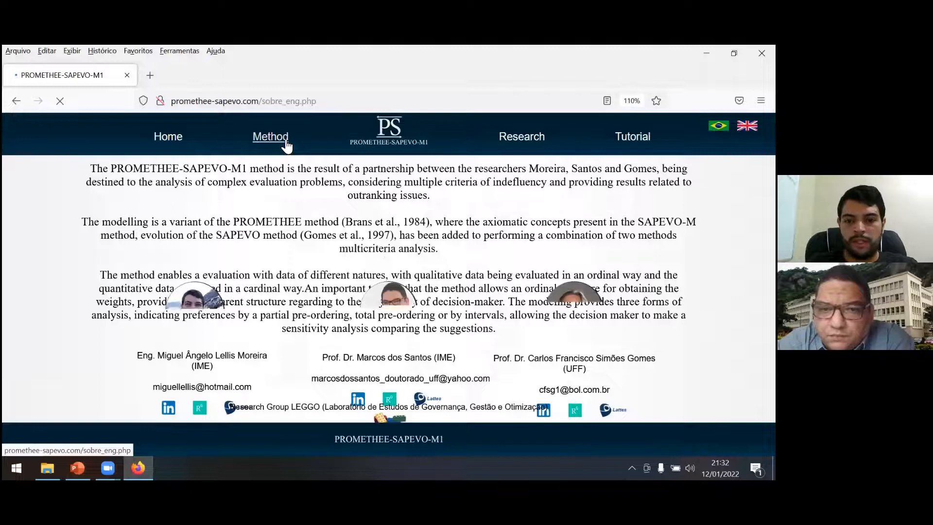
key("ctrl+minus")
key("ctrl+minus")
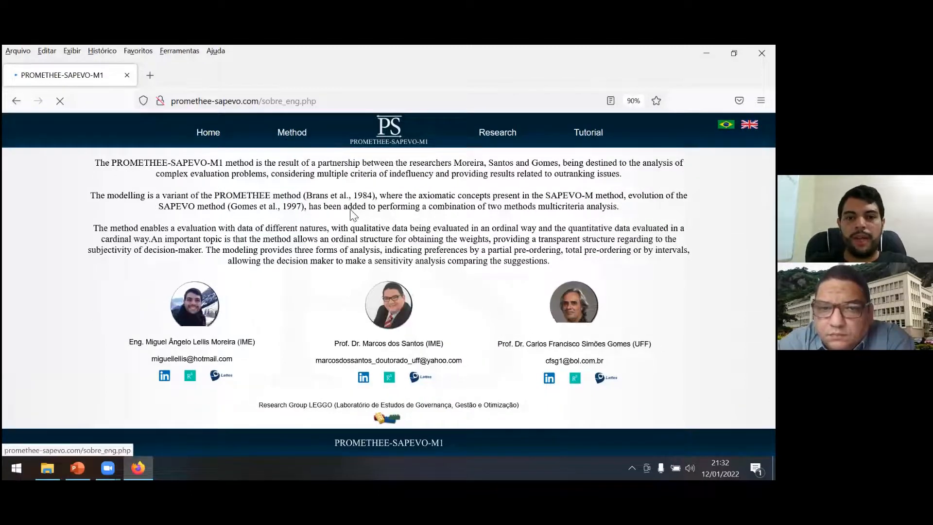
Open the Research page and look through the list of published papers.
left_click(489, 139)
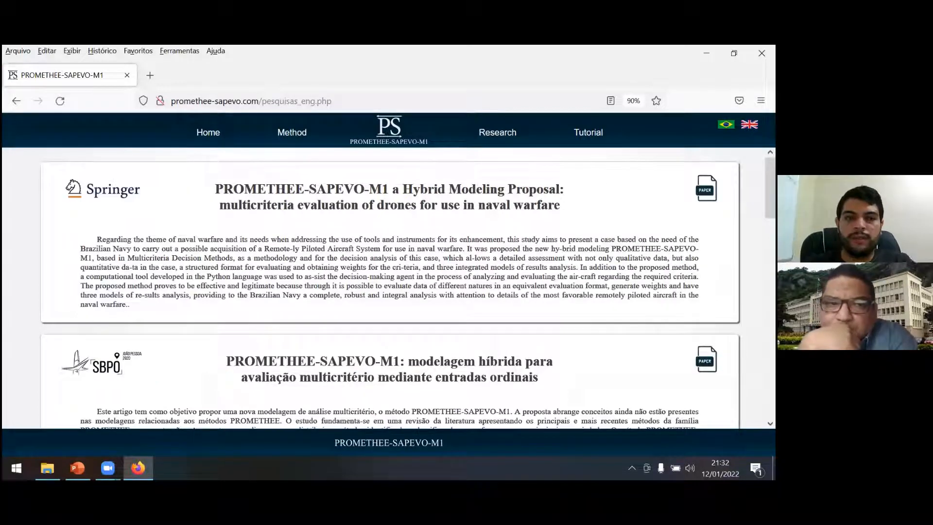
scroll(389, 287, "down", 5)
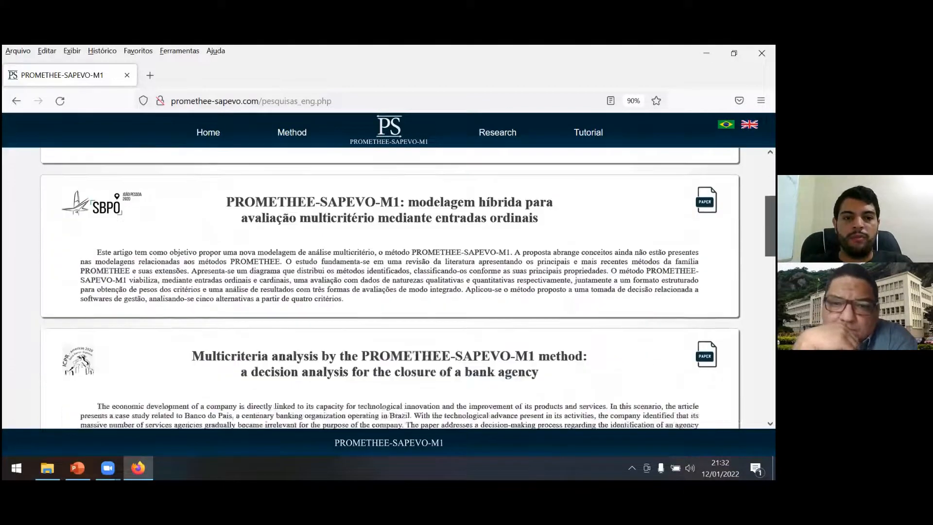
scroll(389, 286, "down", 7)
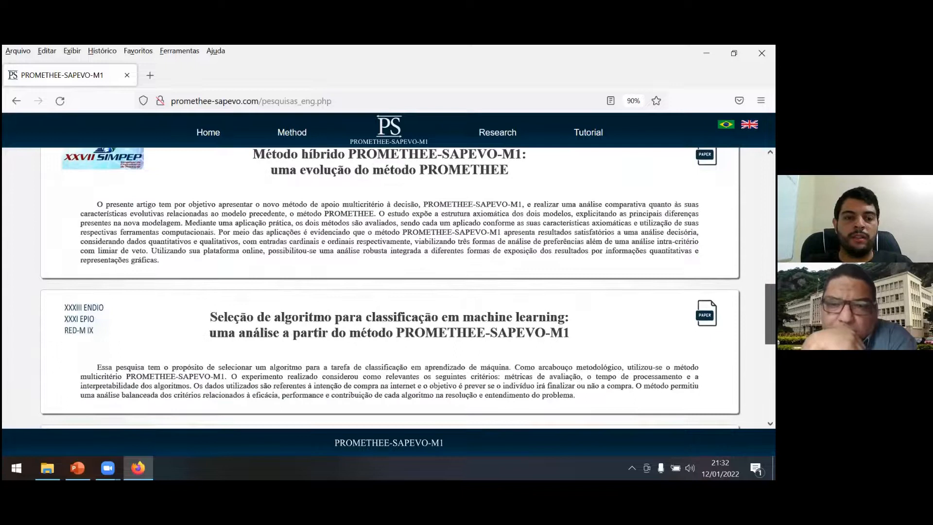
scroll(388, 287, "down", 3)
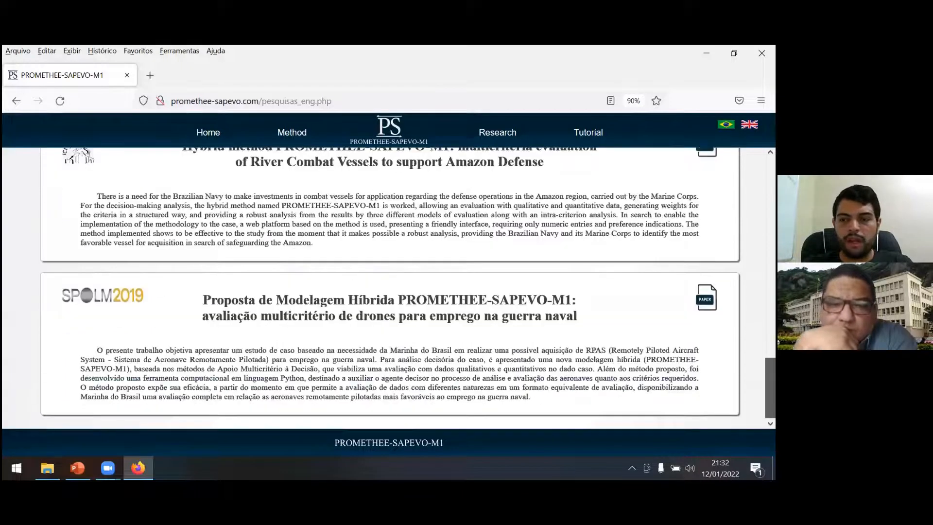
scroll(389, 287, "up", 6)
scroll(388, 286, "up", 12)
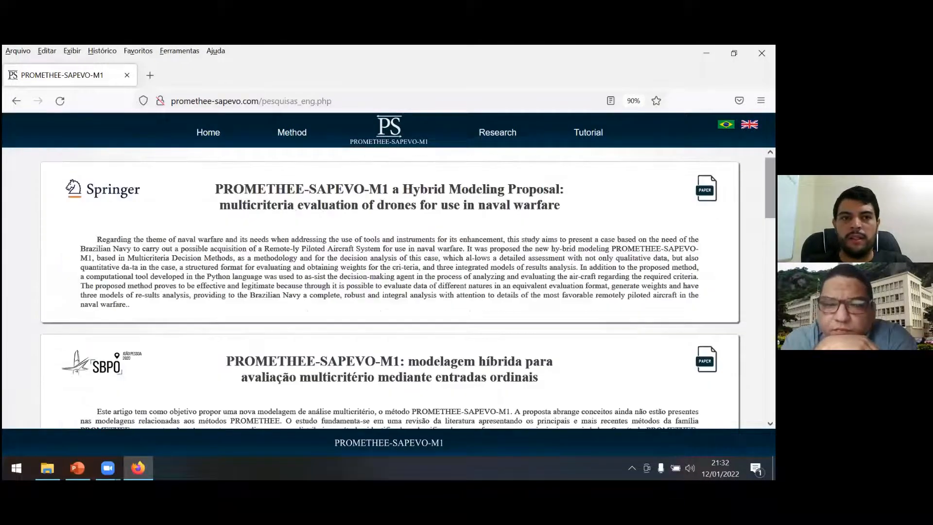
Open the Springer paper on drones for naval warfare, accept all cookies, and examine its abstract.
left_click(707, 189)
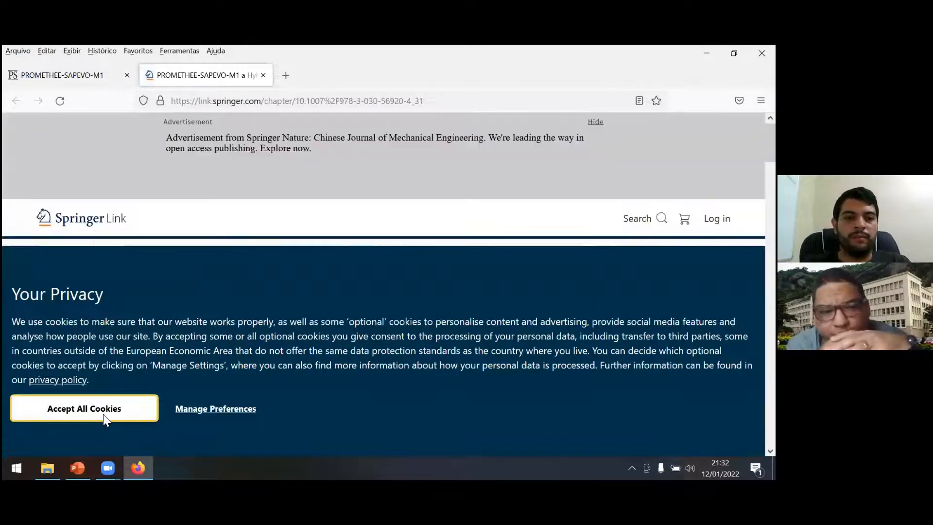
left_click(103, 413)
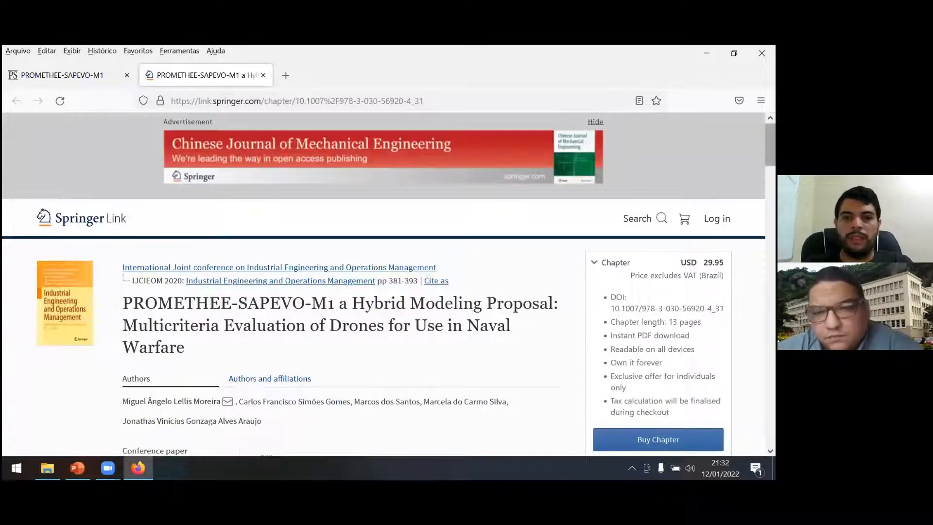
scroll(242, 301, "down", 2)
scroll(312, 195, "down", 5)
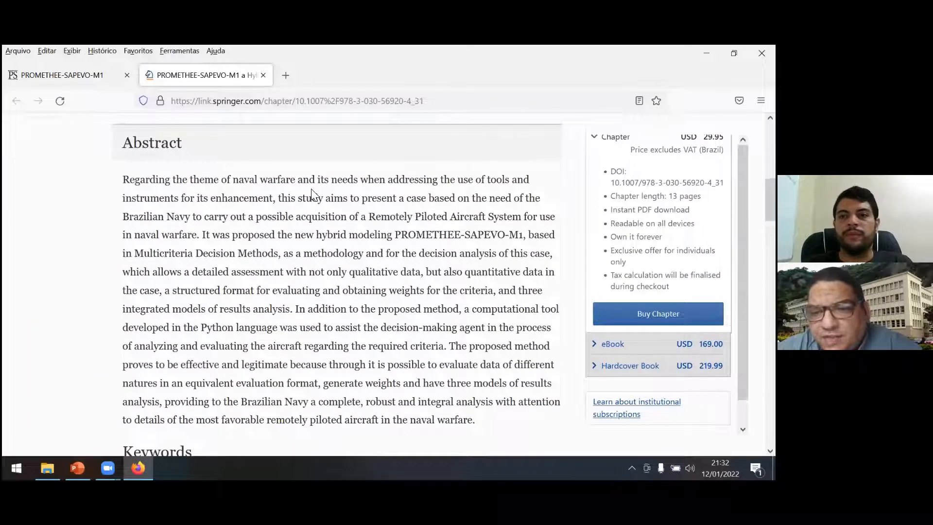
left_click_drag(771, 199, 771, 197)
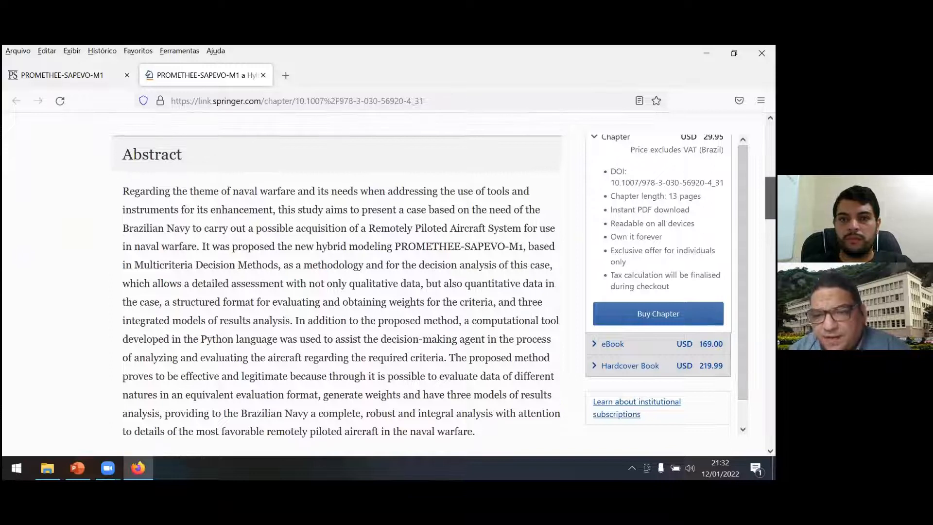
View the SBPO paper from the research list, and return to the list to highlight the Springer paper's abstract.
left_click(73, 75)
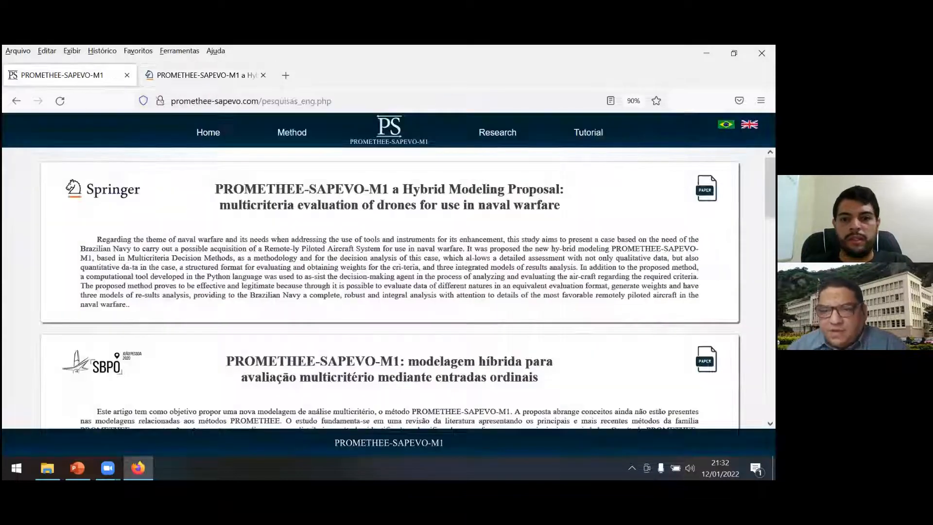
left_click(707, 359)
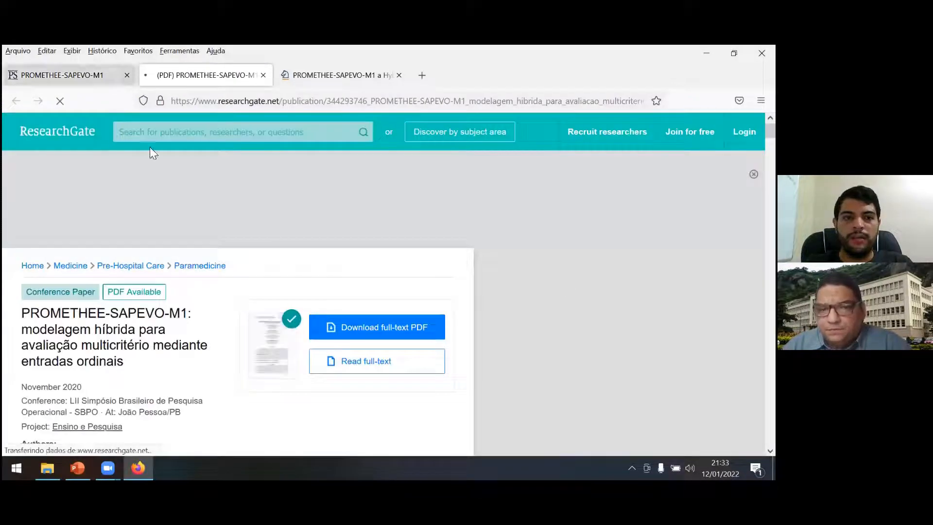
left_click(88, 83)
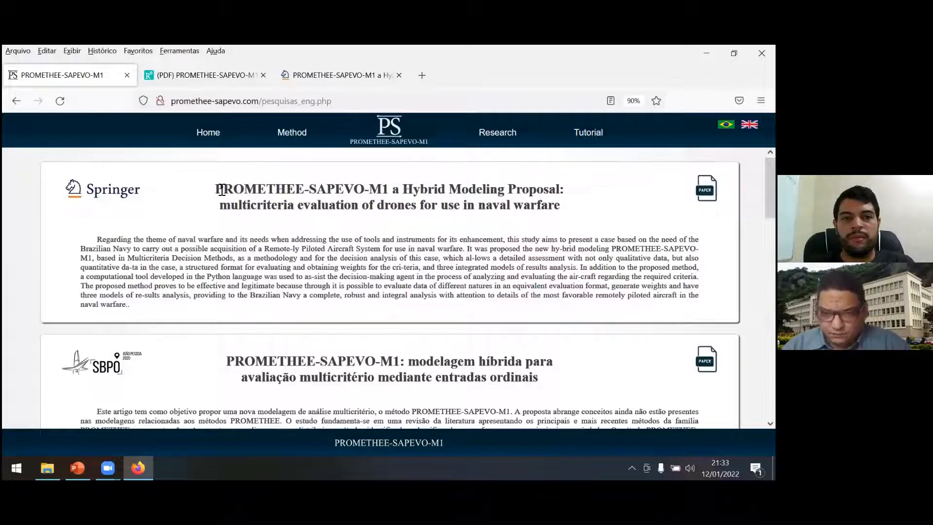
left_click_drag(102, 239, 127, 304)
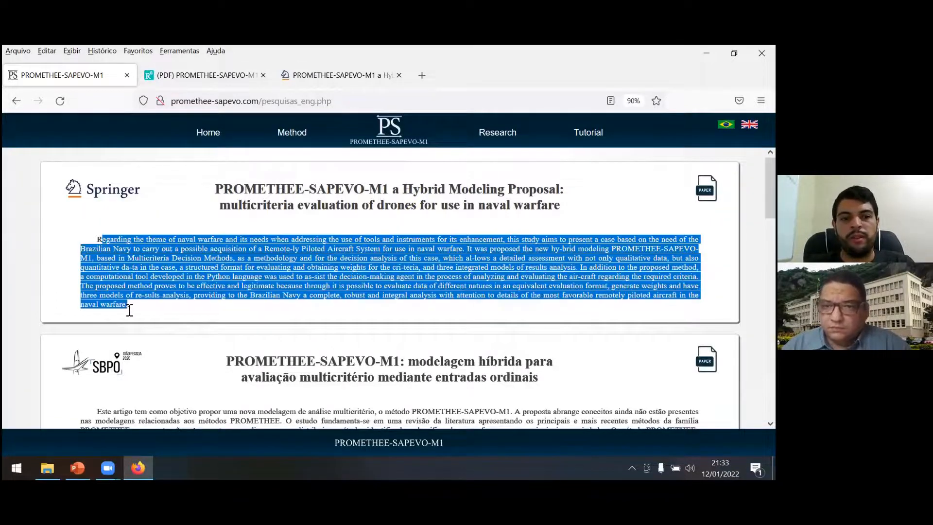
mouse_move(770, 189)
left_mouse_down()
mouse_move(771, 287)
mouse_move(770, 189)
left_mouse_up()
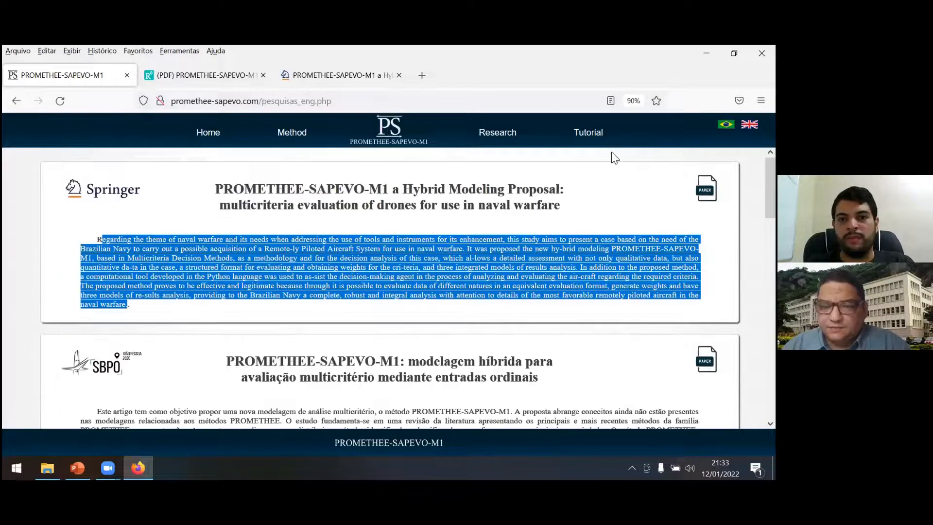
Open the Tutorial page and go through its slides from the evaluation project setup to the final ranking.
left_click(587, 134)
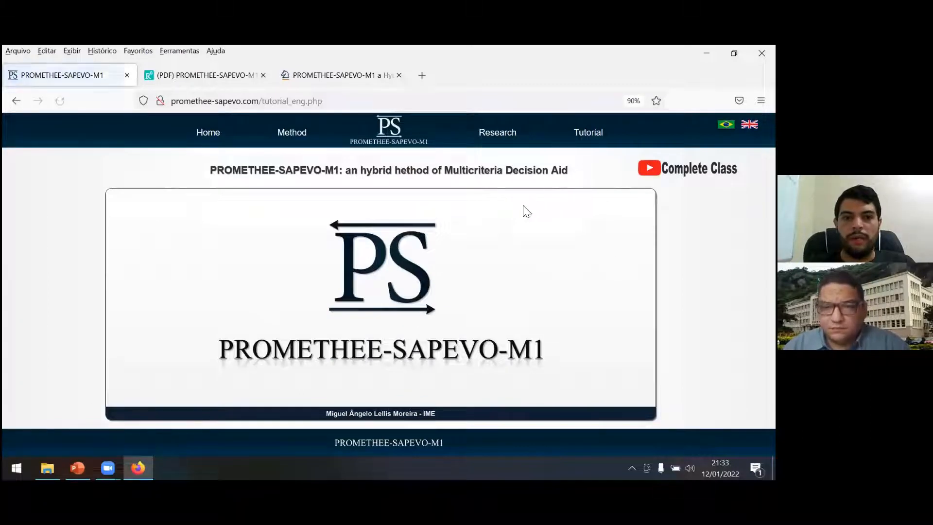
left_click(643, 302)
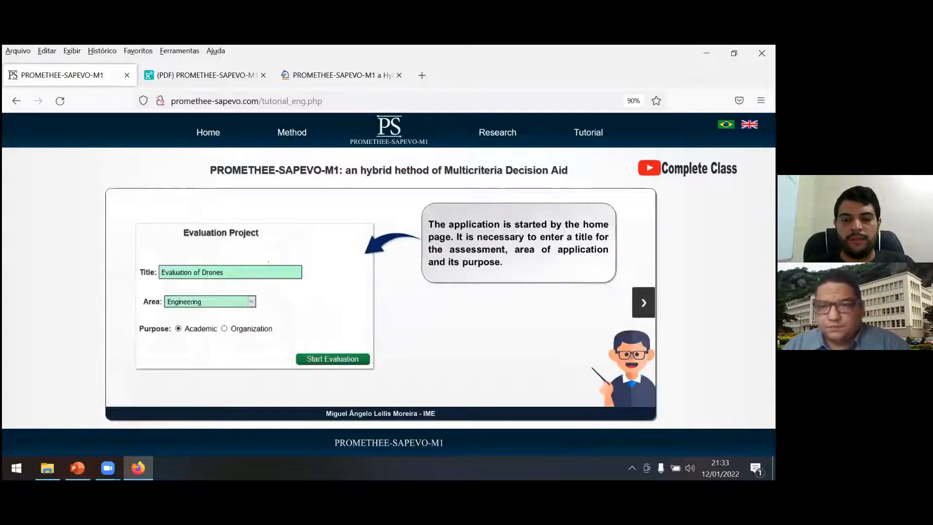
left_click(644, 302)
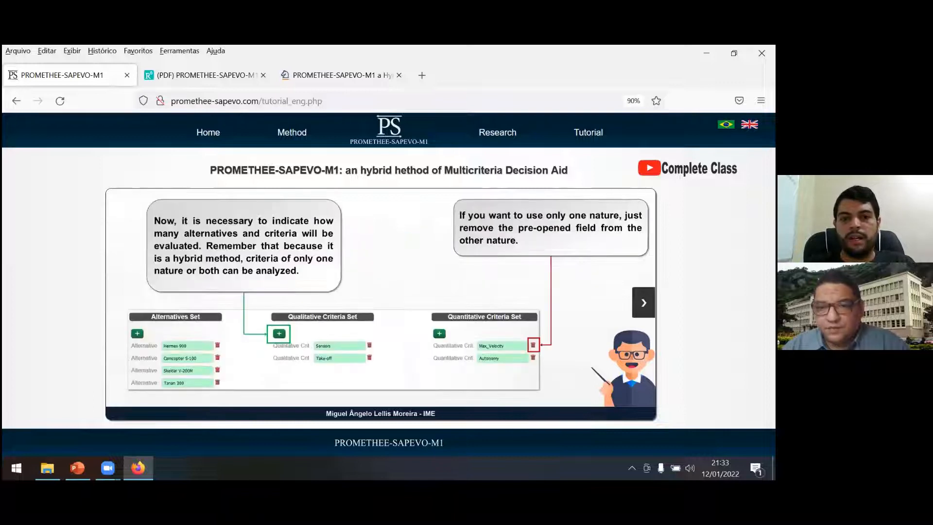
left_click(643, 303)
left_click(644, 303)
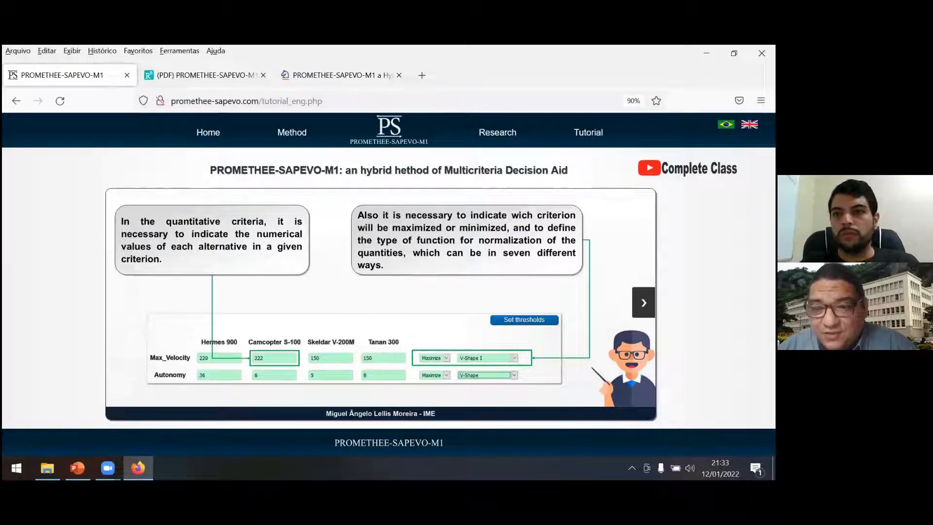
left_click(643, 303)
left_click(644, 302)
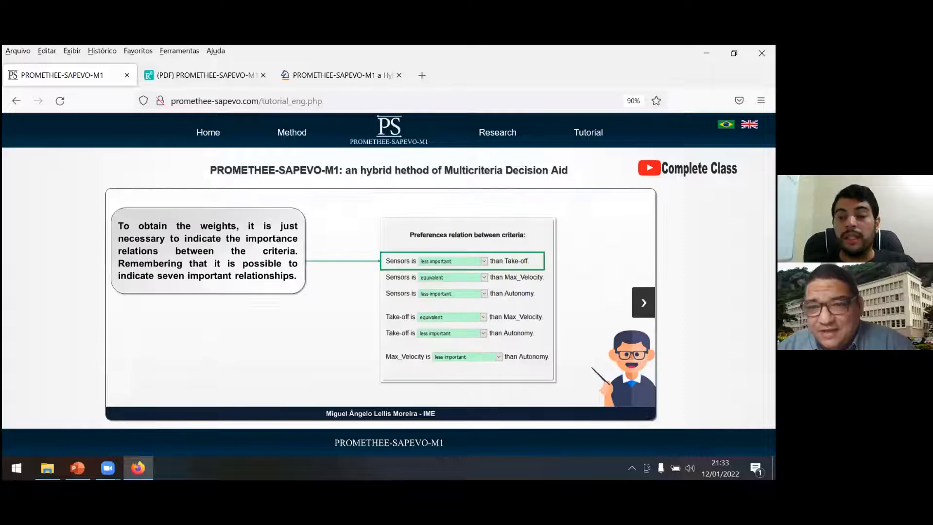
left_click(643, 303)
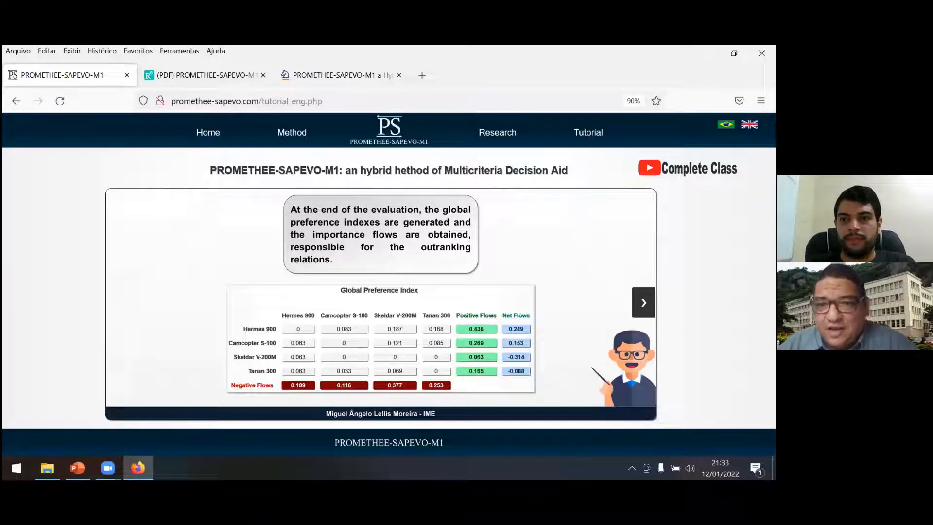
left_click(644, 303)
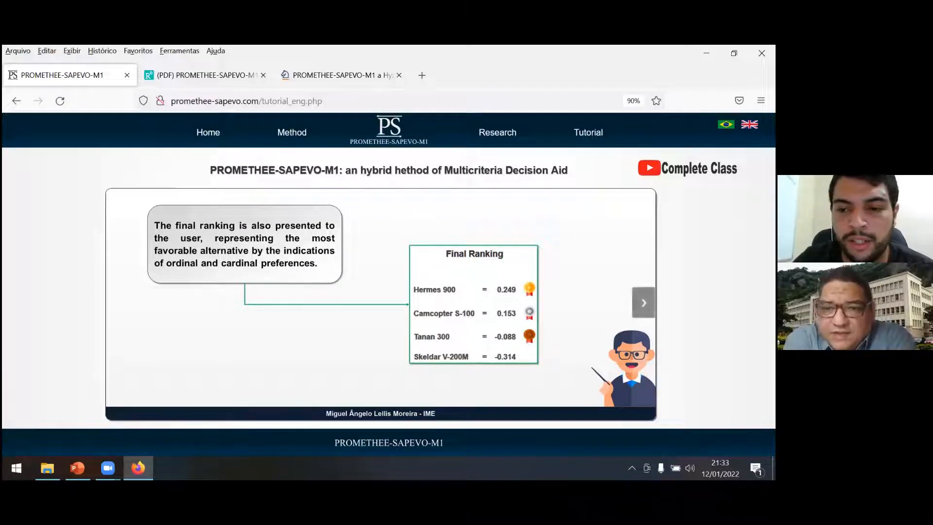
Go through the remaining tutorial slides on distillation analysis, the doubts button and the recommended reading.
left_click(643, 302)
left_click(644, 302)
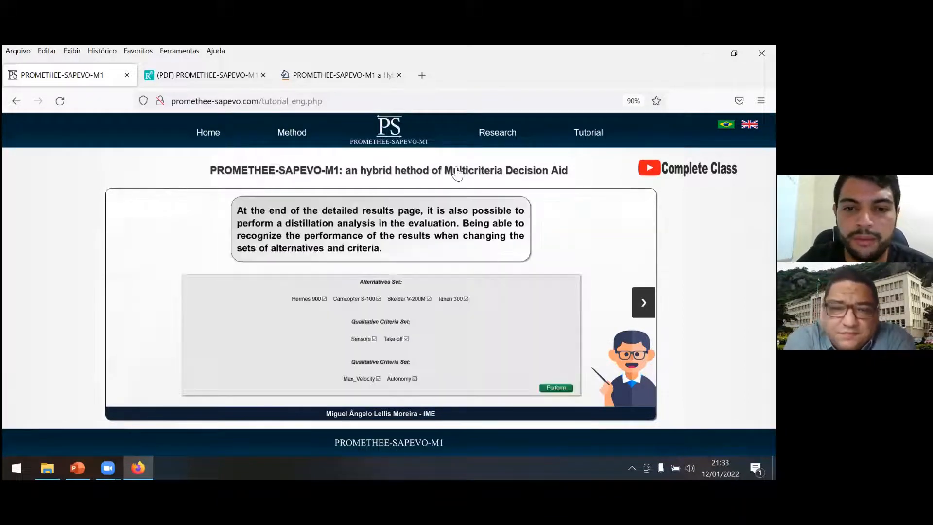
left_click(638, 305)
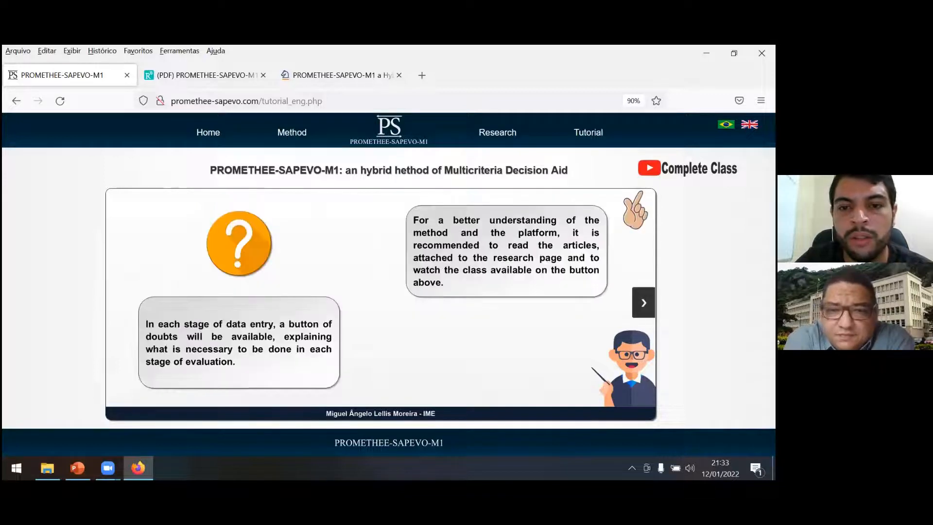
left_click(637, 306)
left_click(643, 302)
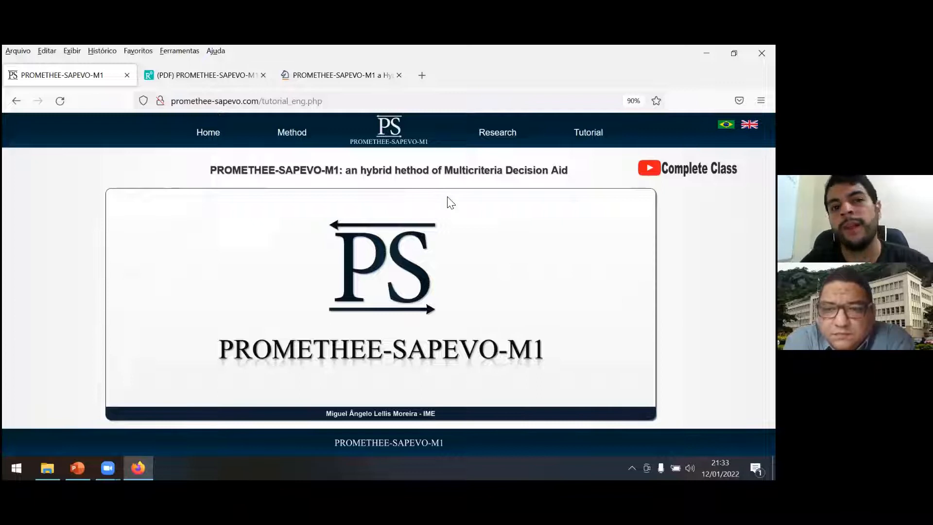
Start a new evaluation project from the Home page titled ERP, with area Engineering and purpose Academic.
left_click(217, 140)
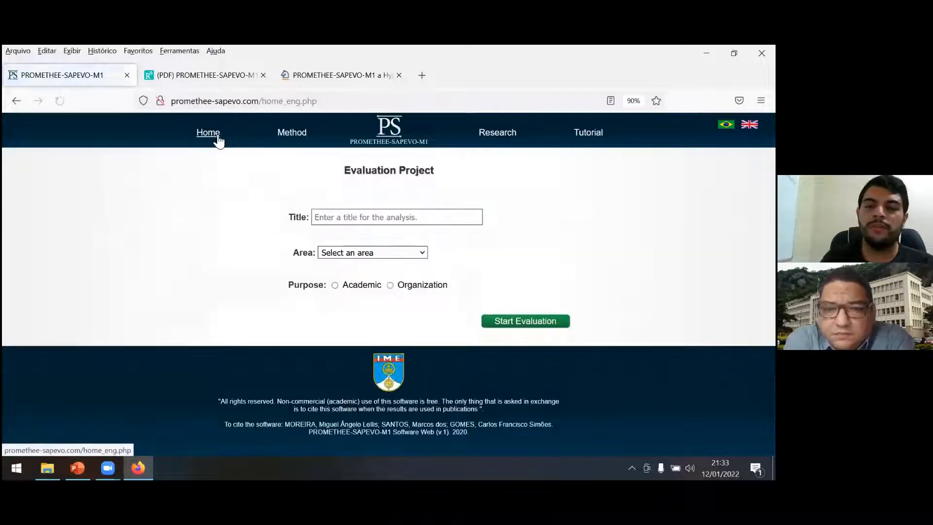
left_click(428, 217)
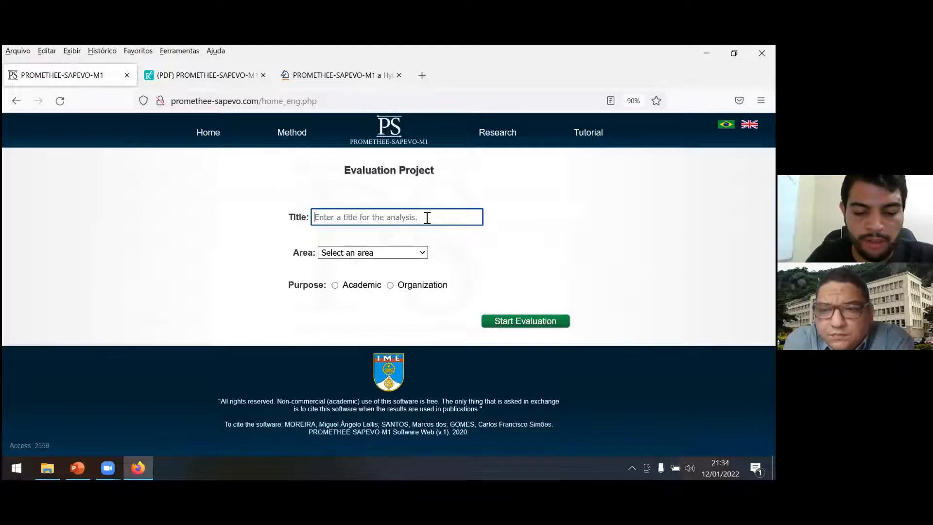
type("ER")
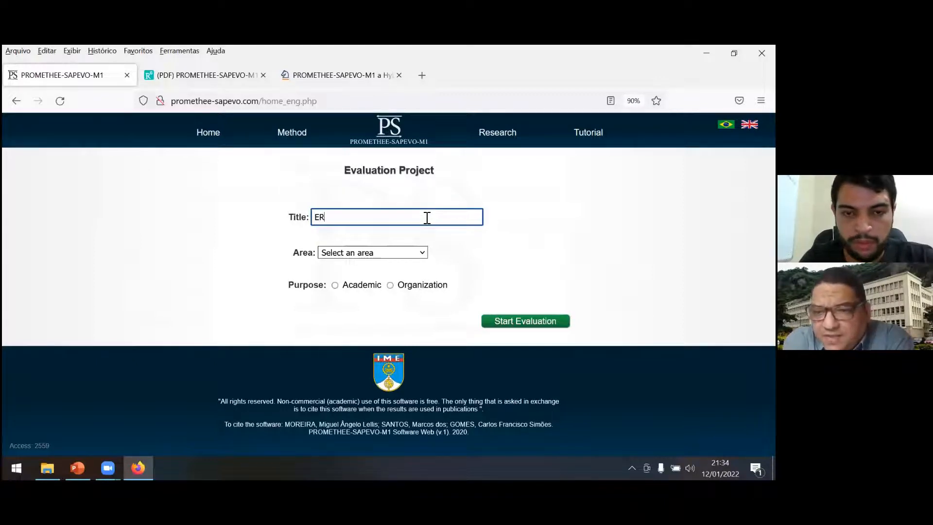
type("P")
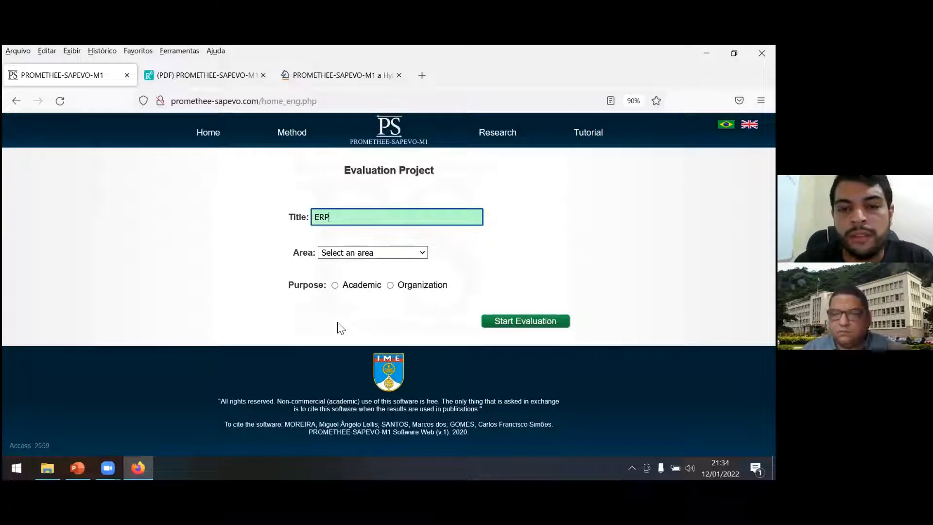
left_click(351, 253)
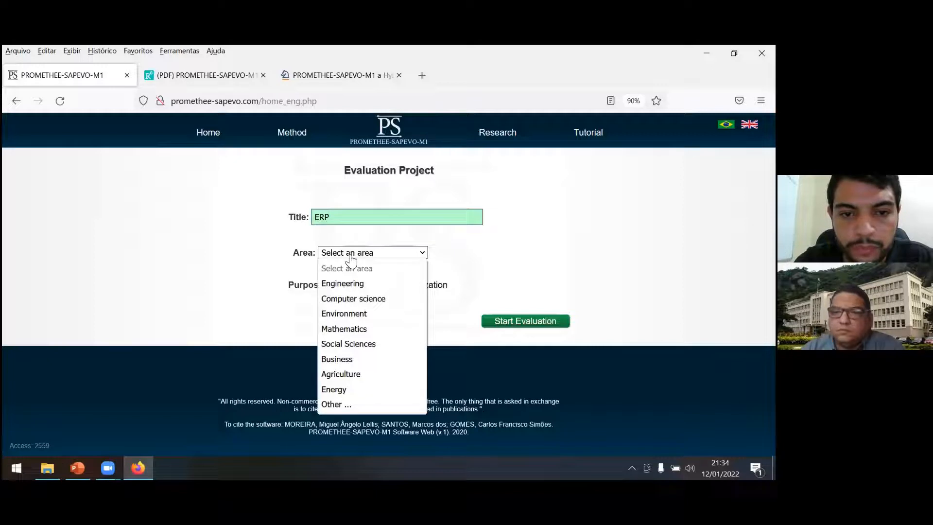
left_click(342, 285)
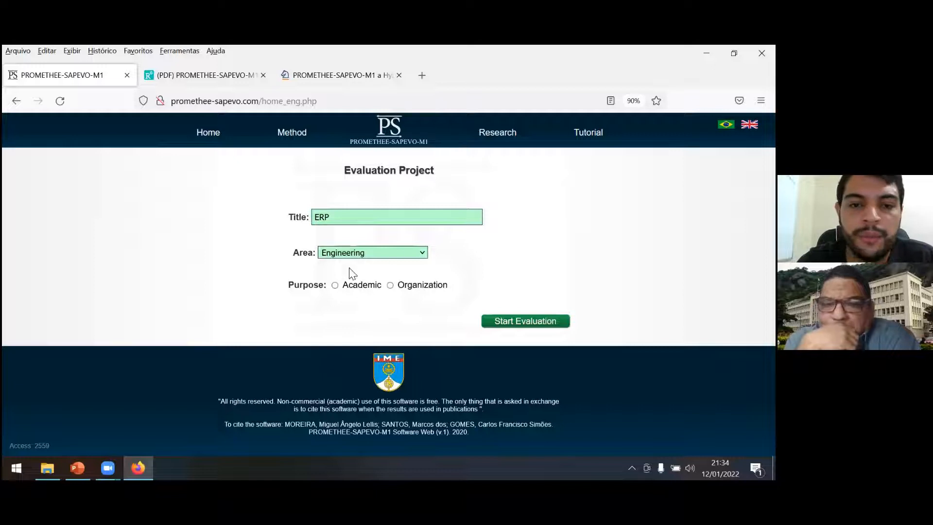
left_click(335, 285)
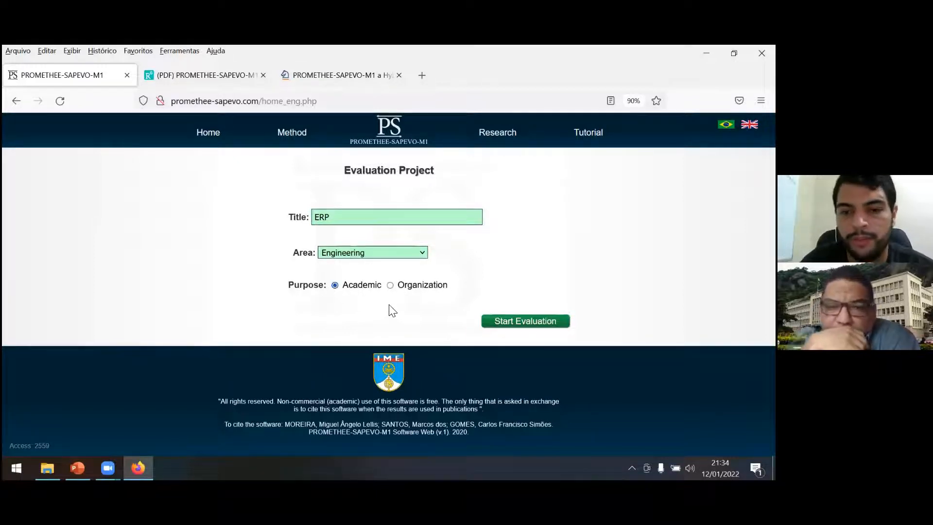
left_click(505, 327)
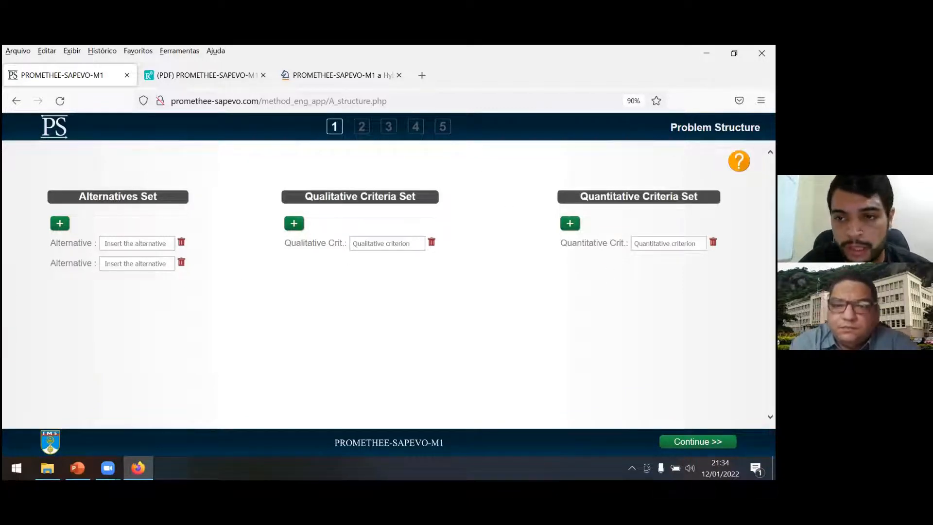
Remove the qualitative criterion row and extend the quantitative criteria set to four rows.
left_click(431, 242)
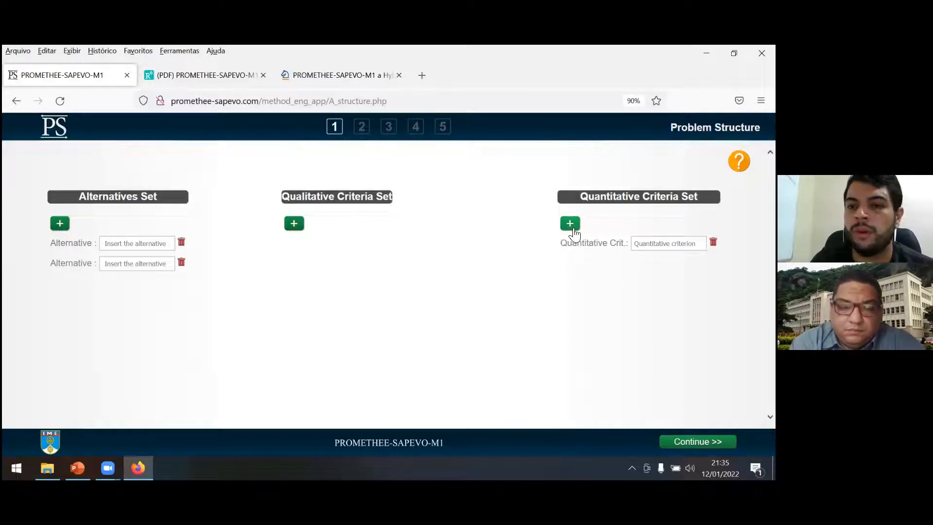
left_click(570, 224)
left_click(571, 223)
left_click(571, 223)
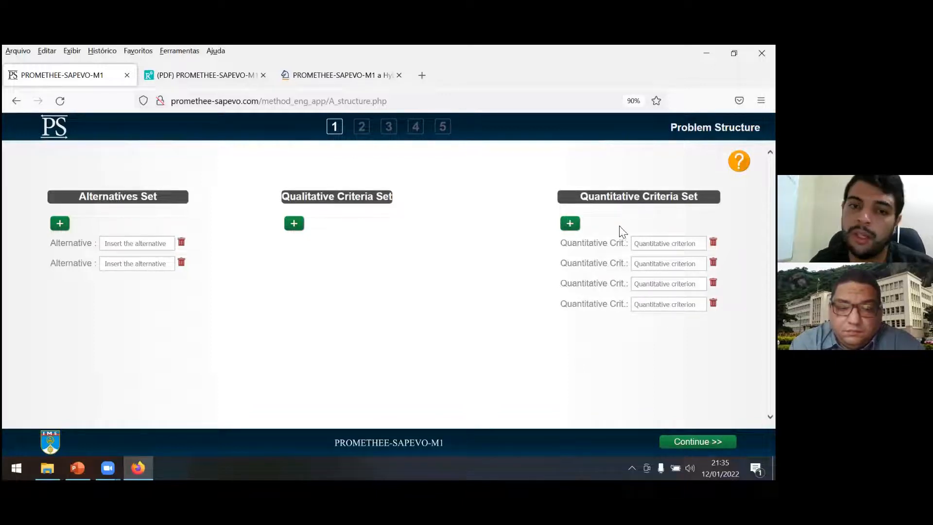
Add four qualitative criterion rows and remove all rows from the quantitative criteria set.
left_click(294, 225)
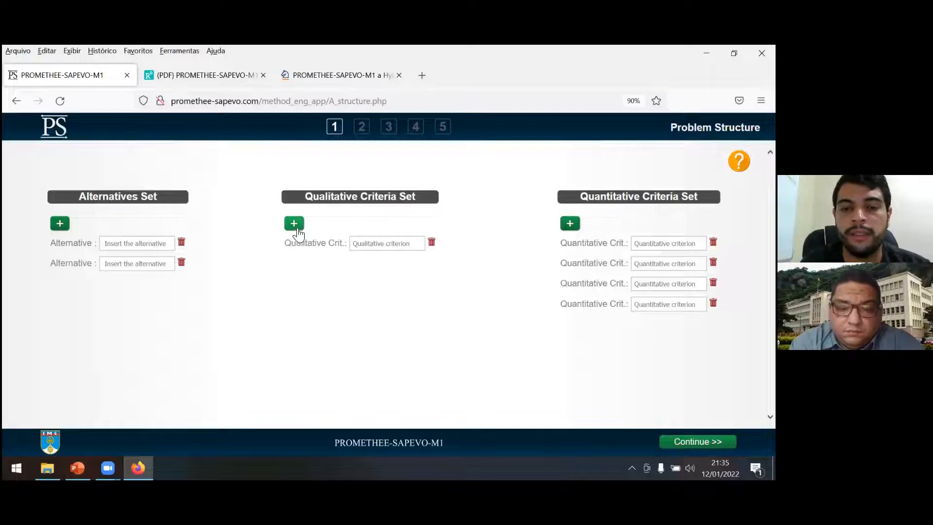
left_click(294, 225)
left_click(294, 225)
left_click(294, 225)
left_click(714, 242)
left_click(713, 242)
left_click(714, 242)
left_click(714, 242)
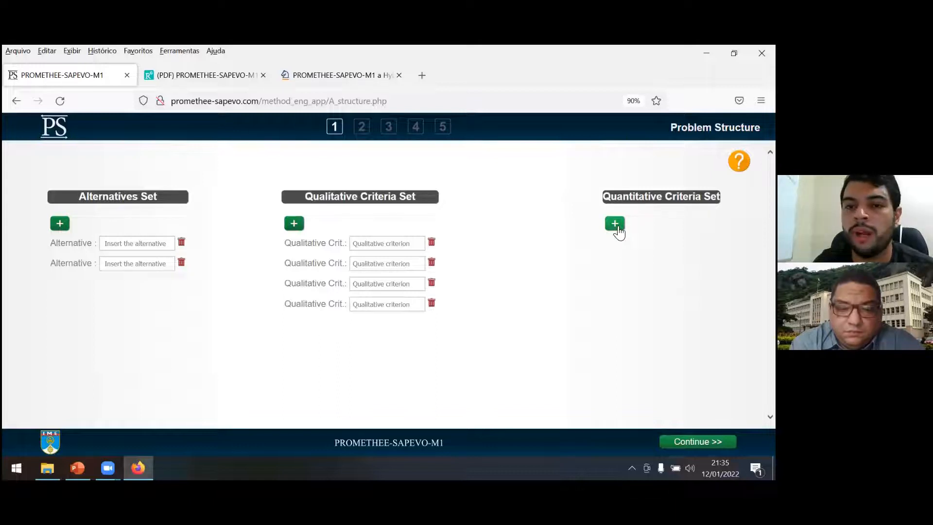
Add two quantitative criterion rows and reduce the qualitative criteria set to two rows.
left_click(616, 227)
left_click(580, 227)
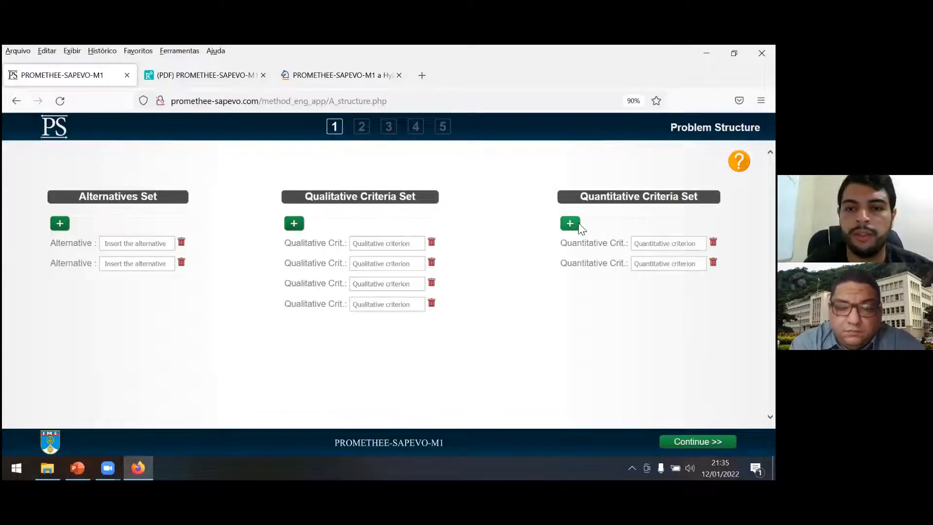
left_click(431, 284)
left_click(432, 284)
Add three more rows to the alternatives set for a total of five alternatives.
left_click(59, 225)
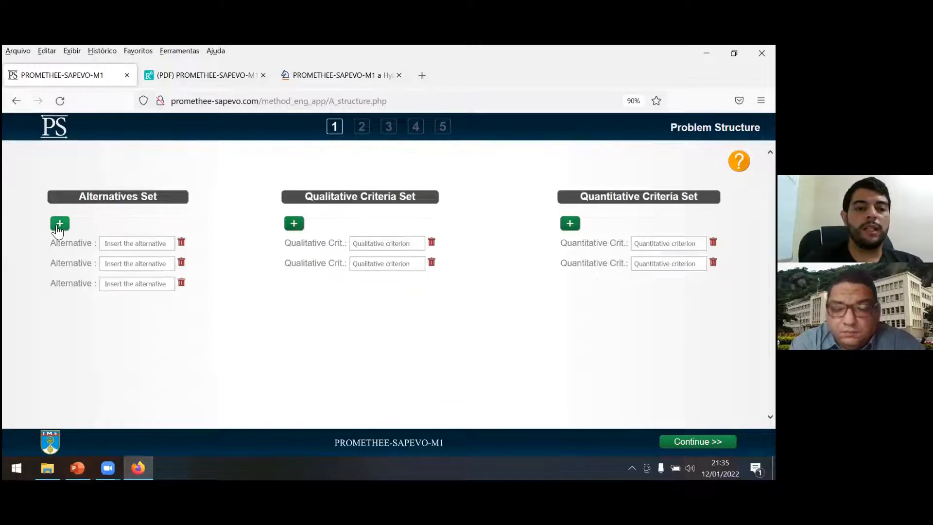
left_click(57, 226)
left_click(58, 225)
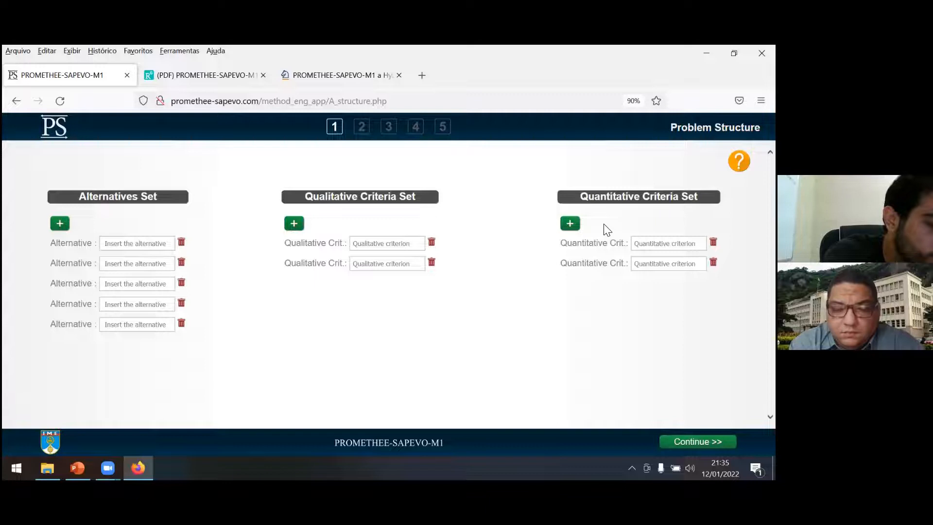
Name the five alternatives SARP, ORAC, TOTS, MICRO and IBRP, in that order.
left_click(140, 246)
type("SARP")
key("Tab")
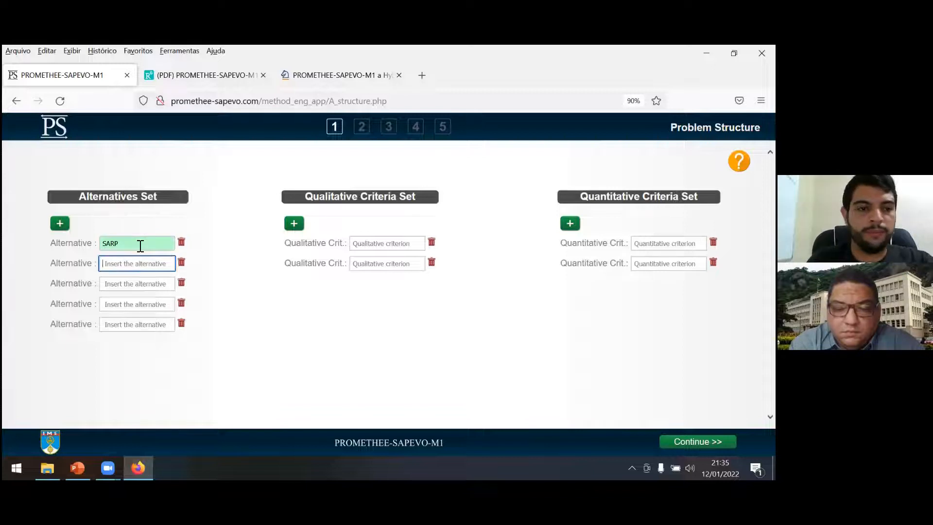
type("ORA")
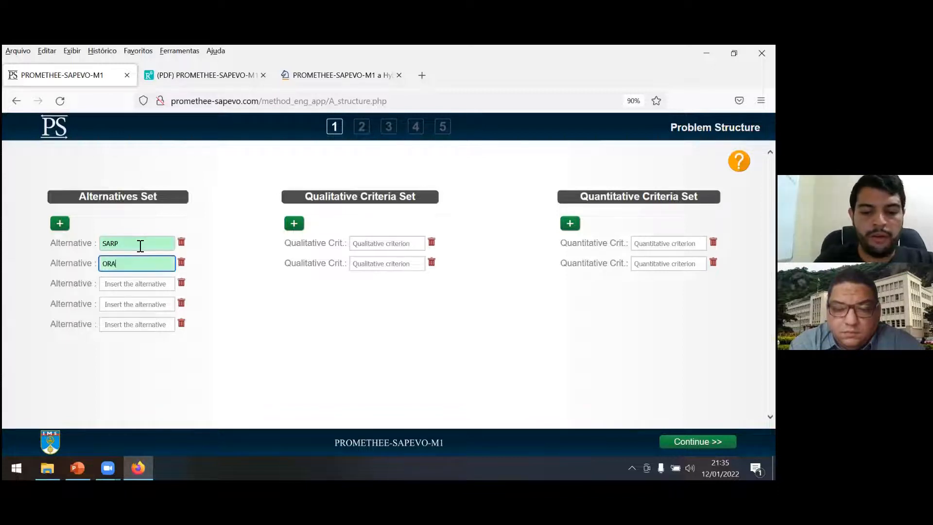
key("Tab")
key("Tab")
type("TOTS")
key("Tab")
key("Tab")
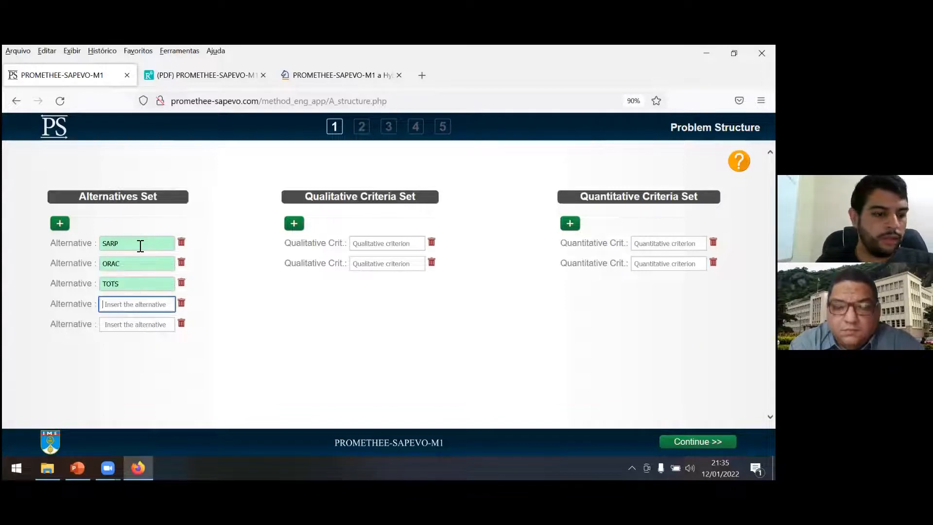
type("MICRO")
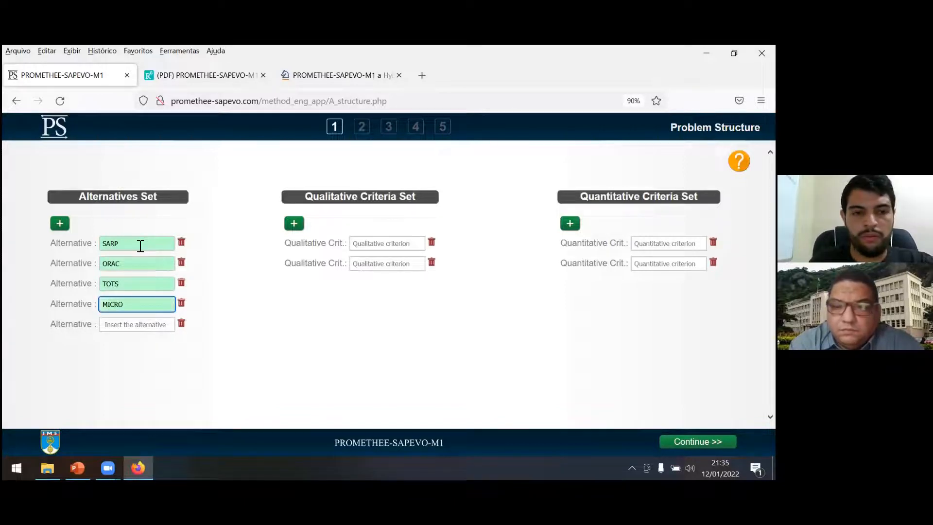
key("Tab")
key("Tab")
type("IBR")
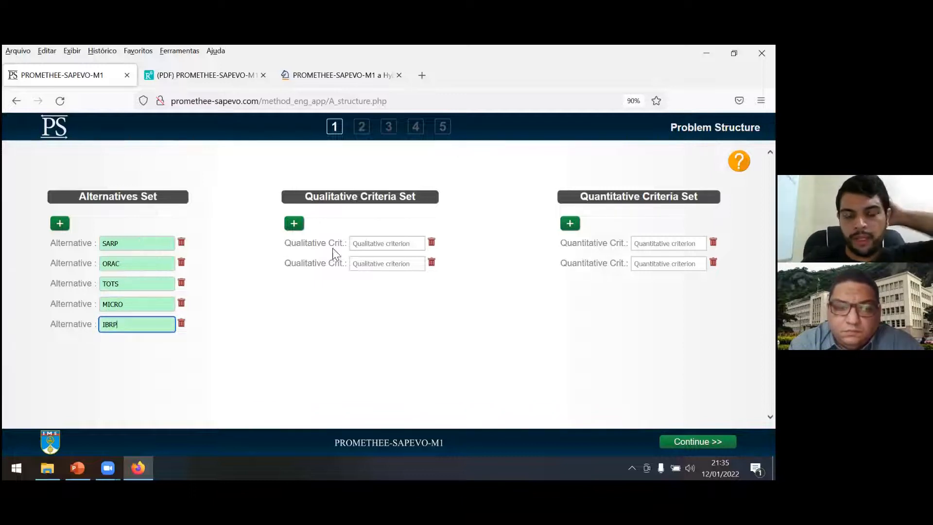
Name the two qualitative criteria Complexit and Security.
left_click(363, 243)
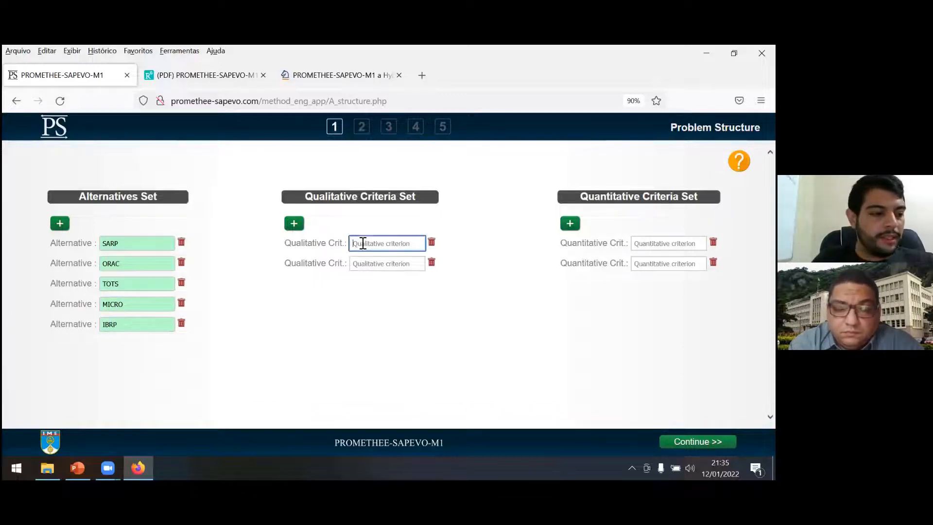
type("Complexit")
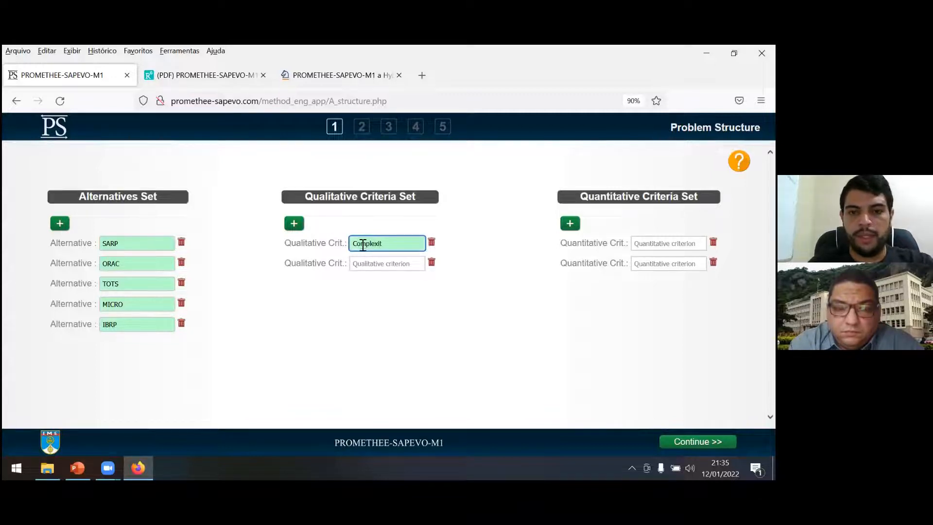
left_click(363, 263)
type("Security")
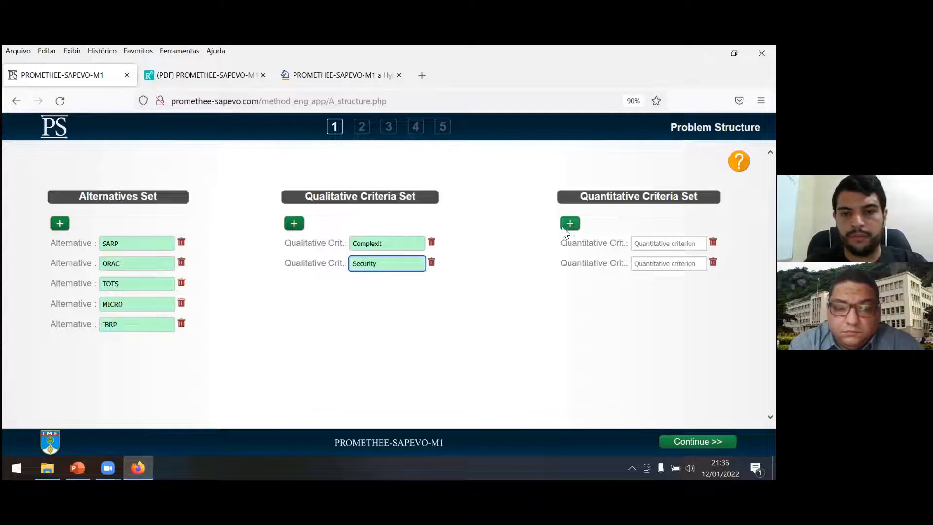
Name the two quantitative criteria Price and Performance, and continue to the qualitative evaluation.
left_click(667, 244)
type("Pri")
key("Tab")
key("Tab")
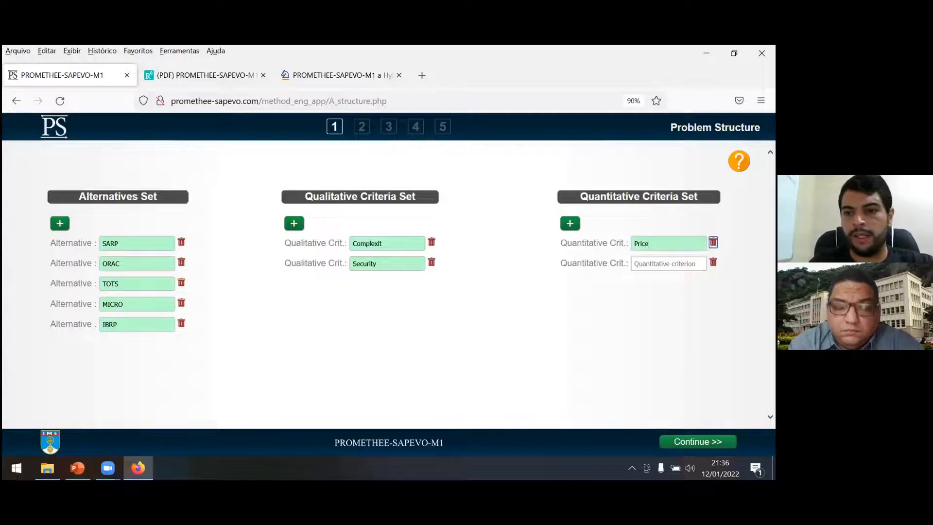
type("Performance")
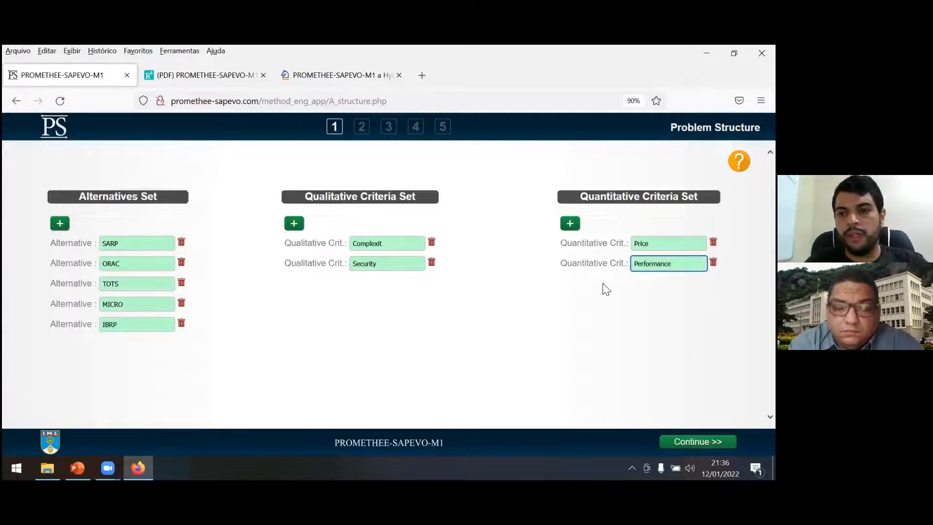
left_click(580, 338)
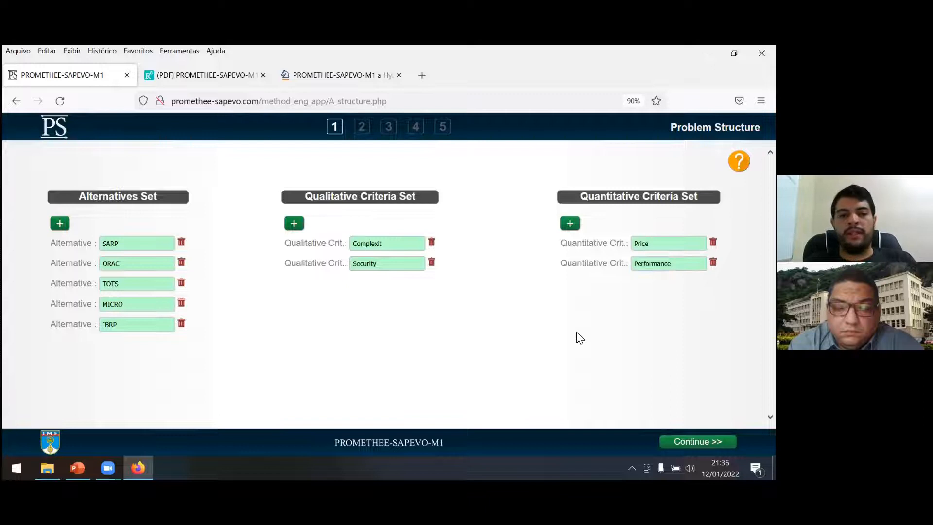
left_click(698, 441)
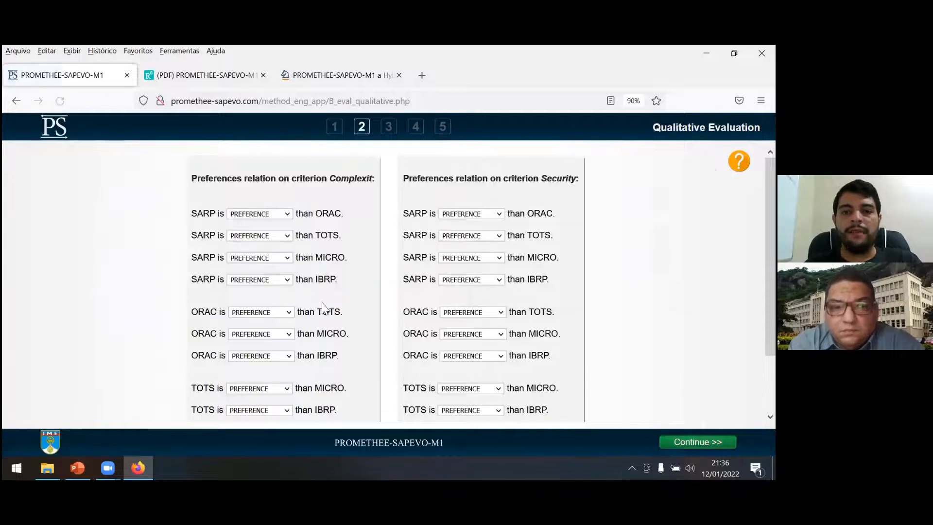
For Complexit, rate SARP absolutely better than ORAC, much better than TOTS, and best against both MICRO and IBRP.
mouse_move(771, 214)
left_mouse_down()
mouse_move(770, 254)
mouse_move(770, 213)
left_mouse_up()
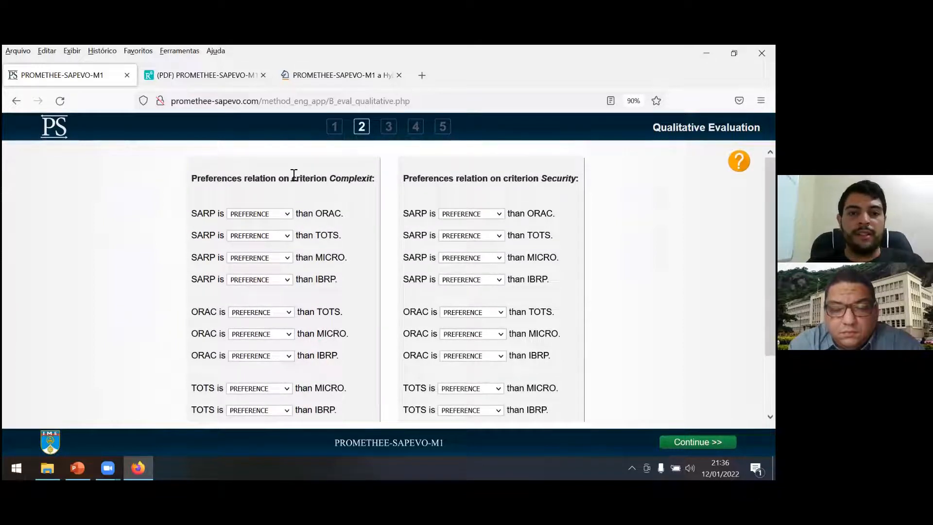
left_click(279, 219)
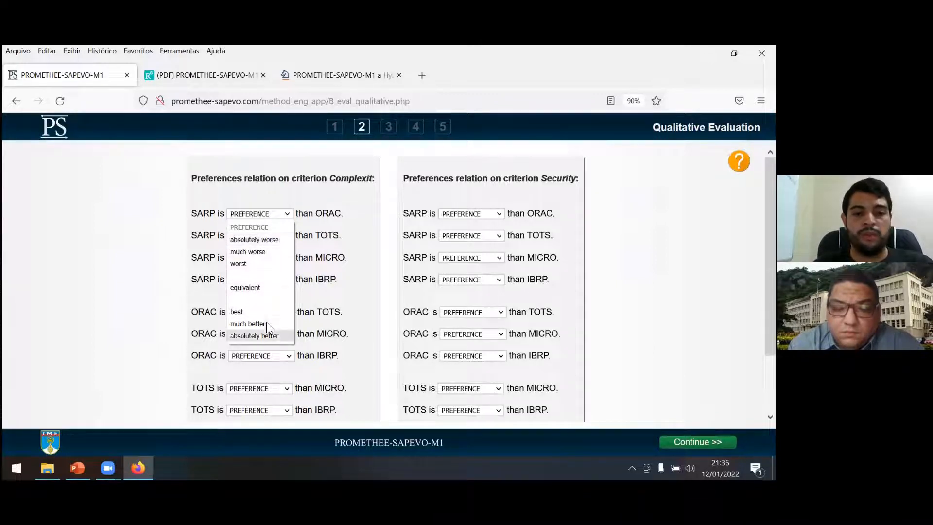
left_click(265, 337)
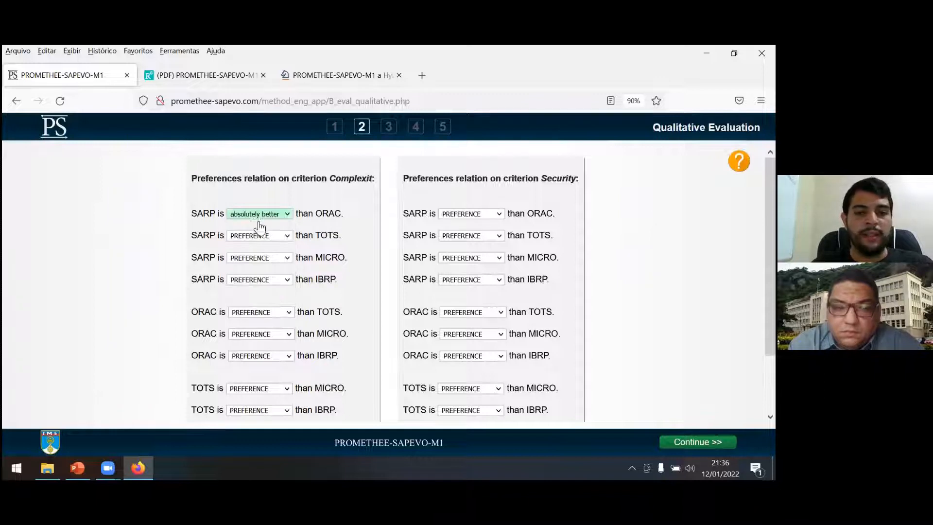
left_click(260, 235)
left_click(239, 346)
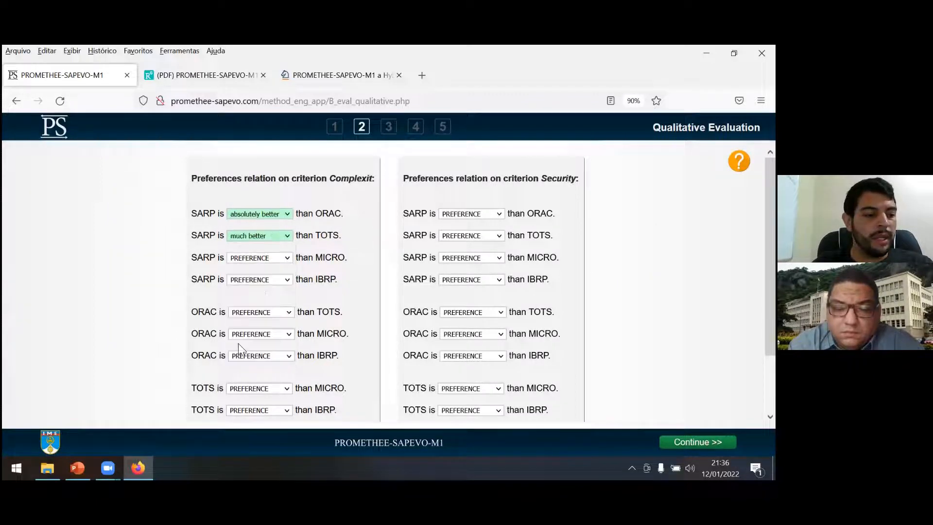
left_click(275, 260)
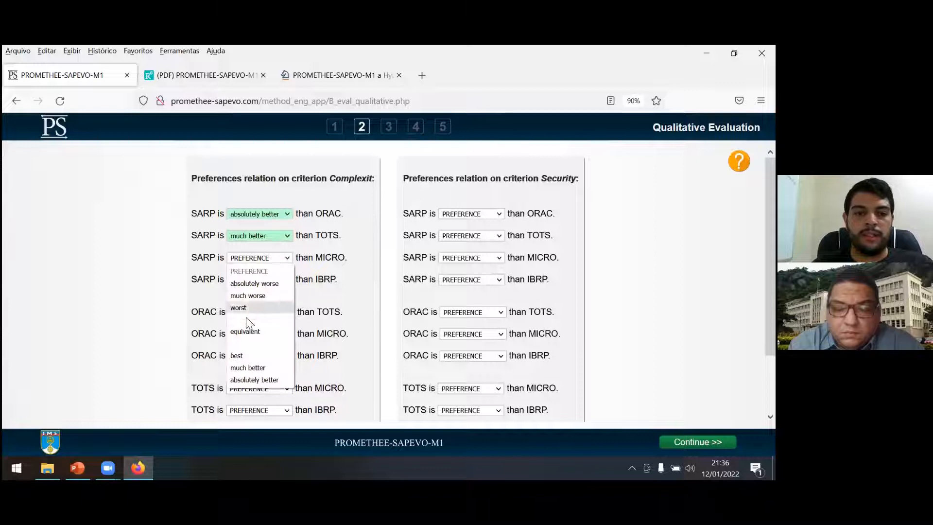
left_click(238, 354)
left_click(287, 281)
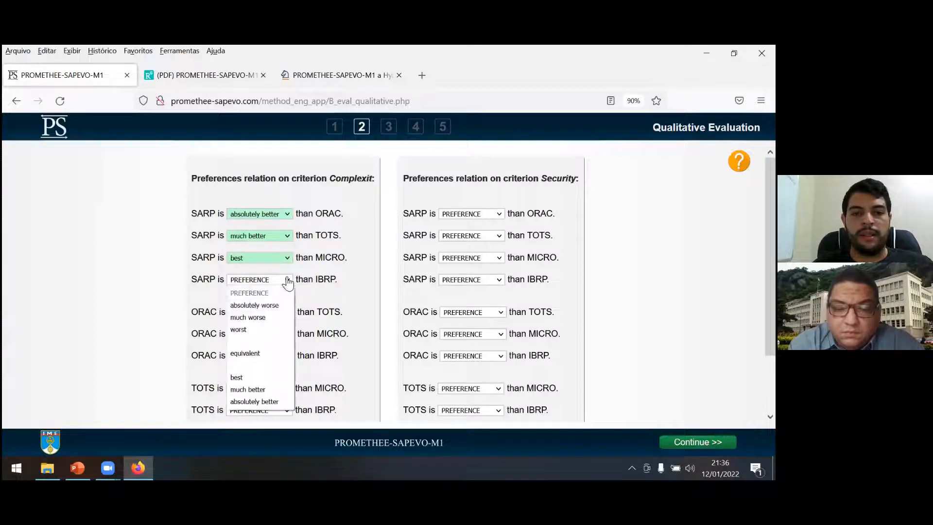
left_click(252, 375)
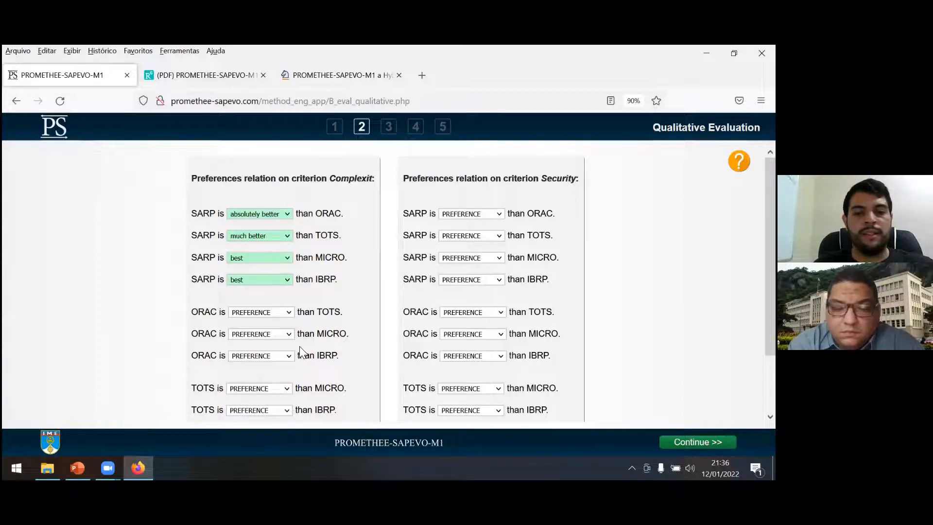
For Complexit, rate ORAC worst against TOTS, much worse than MICRO and absolutely worse than IBRP.
scroll(300, 346, "down", 2)
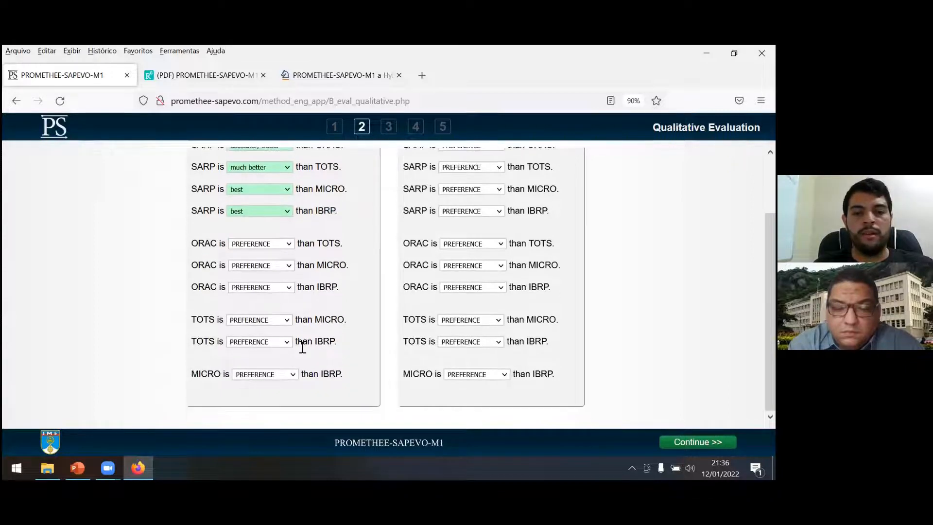
left_click(269, 247)
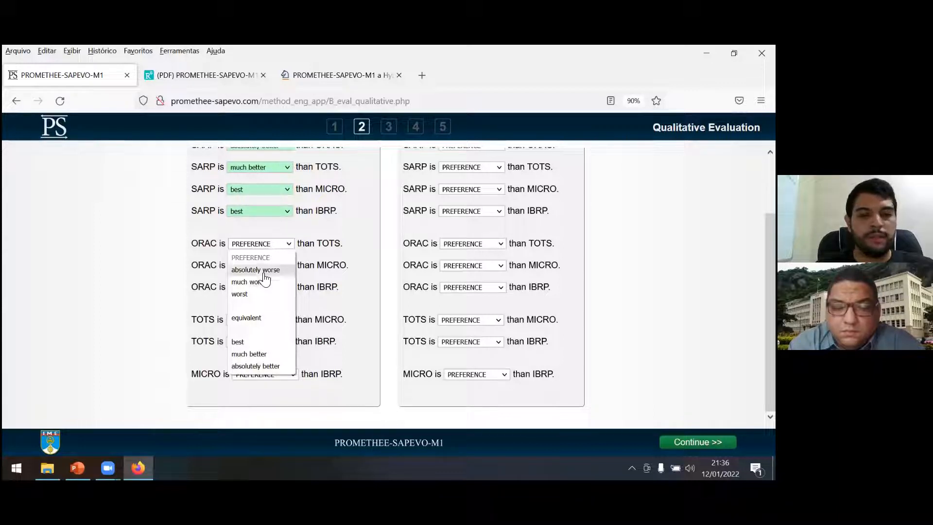
left_click(259, 295)
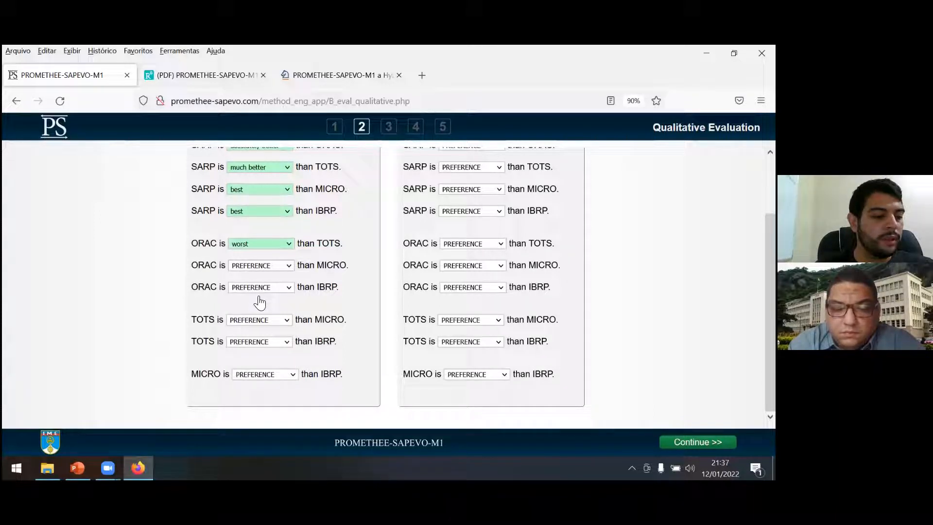
left_click(267, 266)
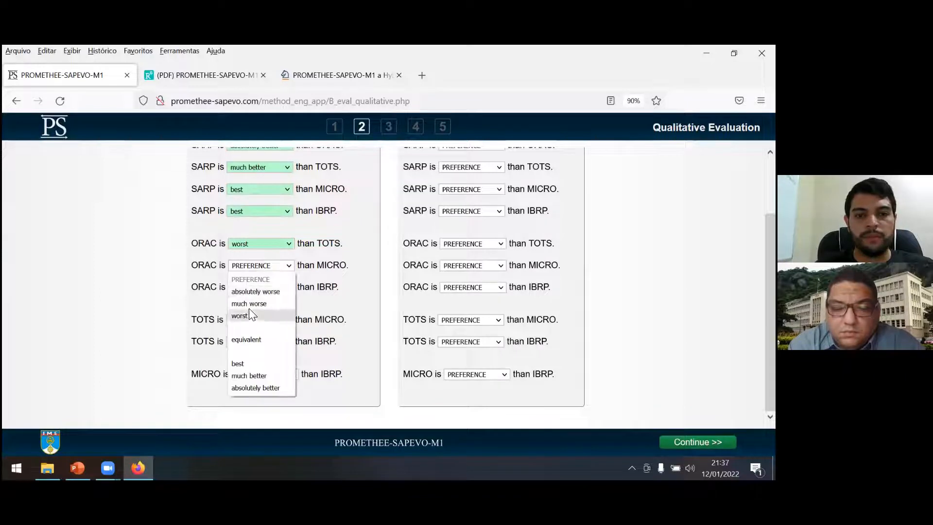
left_click(255, 307)
left_click(267, 288)
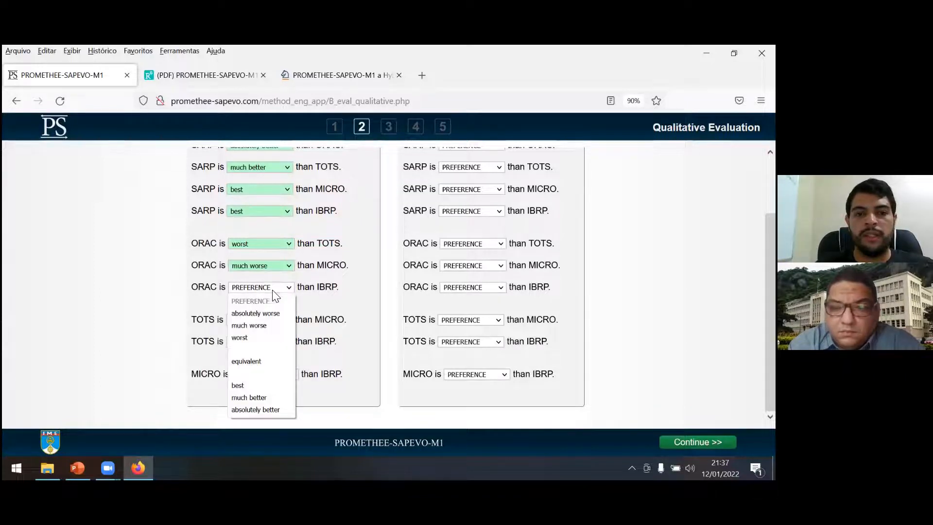
left_click(263, 314)
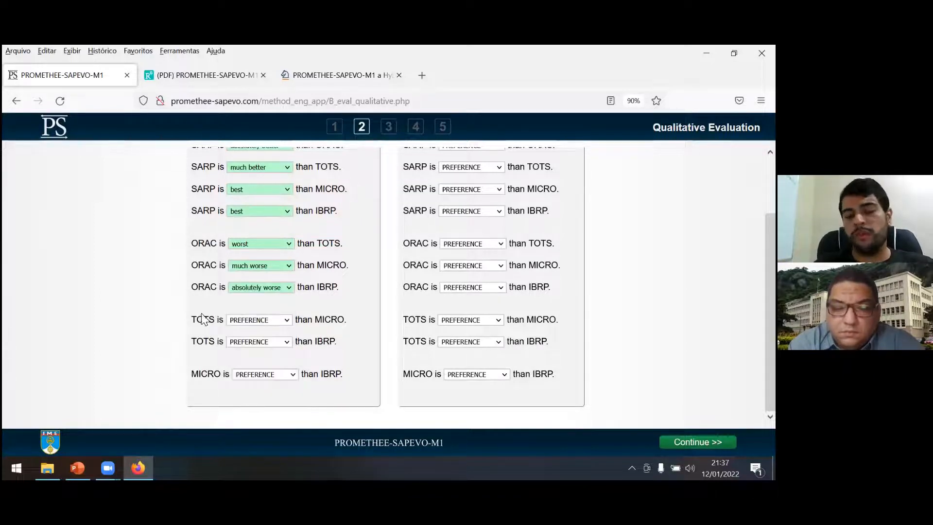
For Complexit, rate TOTS worst against MICRO and absolutely worse than IBRP, and MICRO much worse than IBRP.
scroll(163, 319, "up", 1)
scroll(163, 318, "up", 1)
scroll(163, 318, "down", 2)
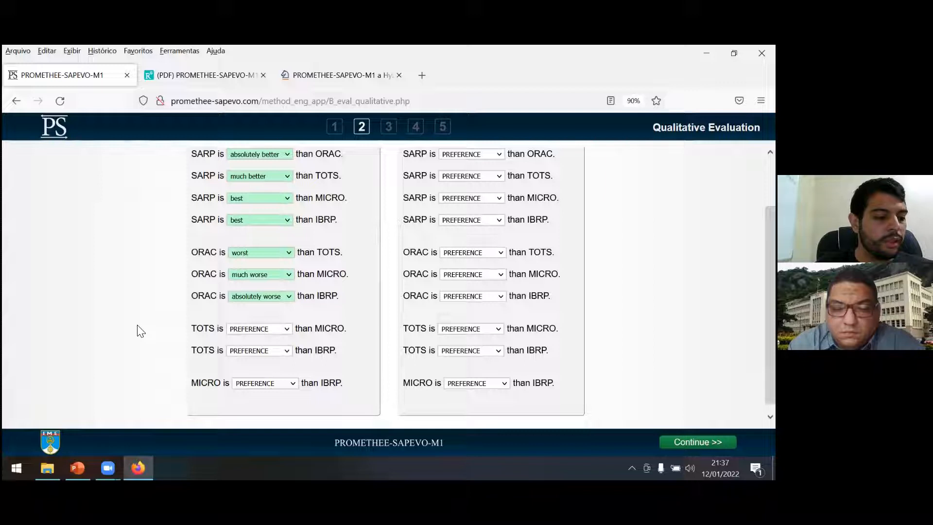
left_click(250, 334)
left_click(259, 242)
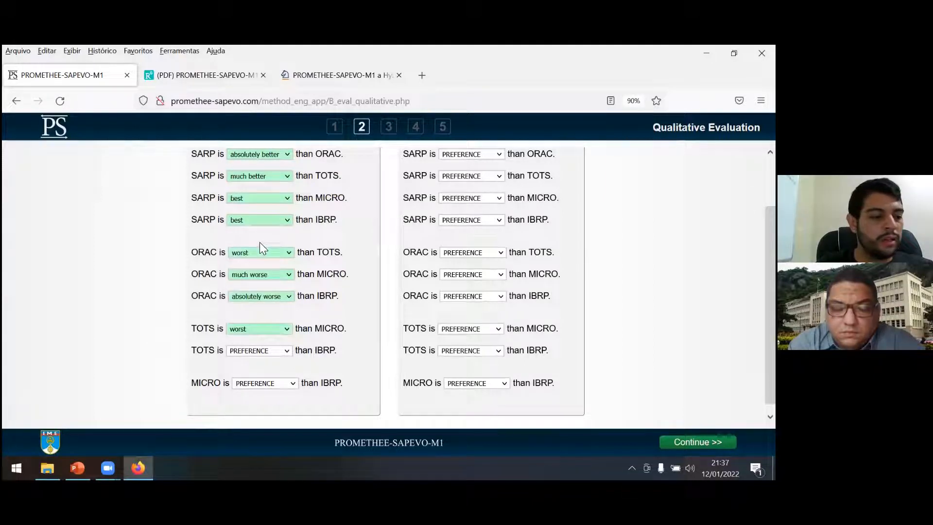
left_click(235, 352)
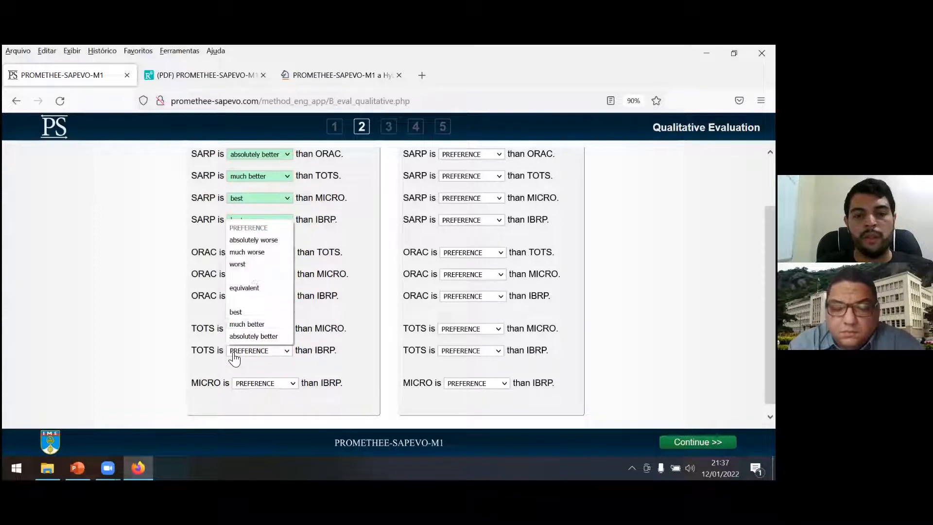
left_click(269, 241)
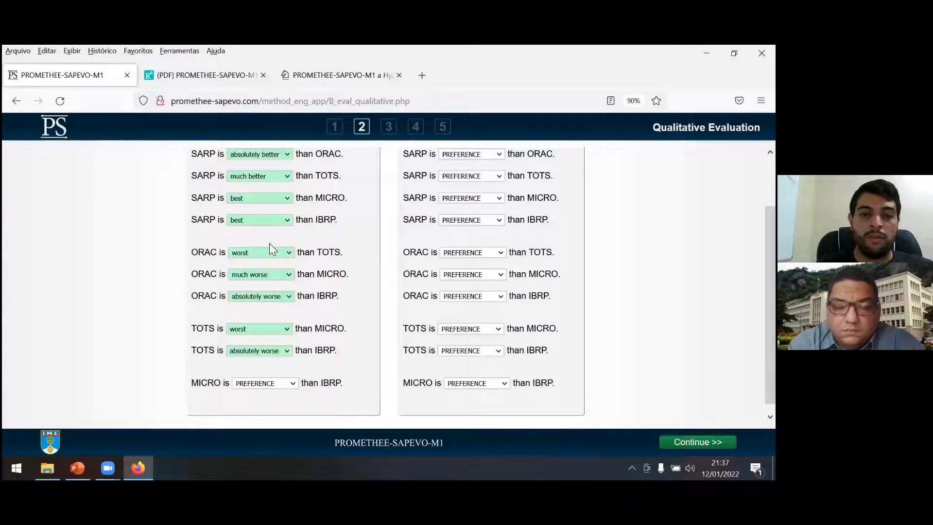
left_click(278, 385)
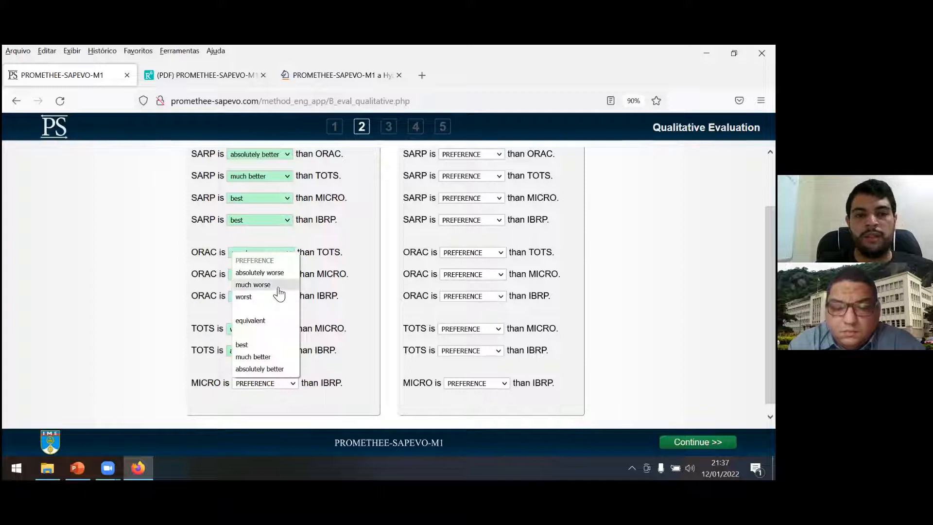
left_click(278, 287)
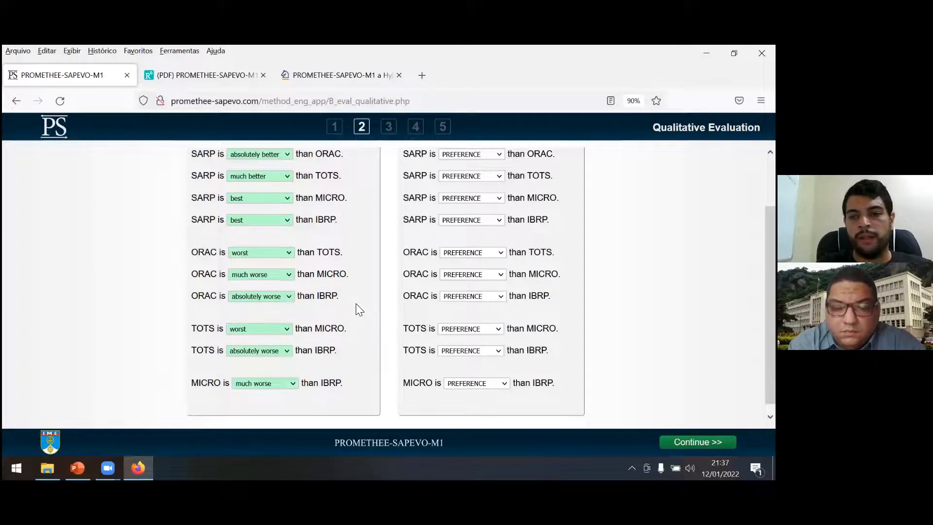
left_click_drag(770, 302, 770, 254)
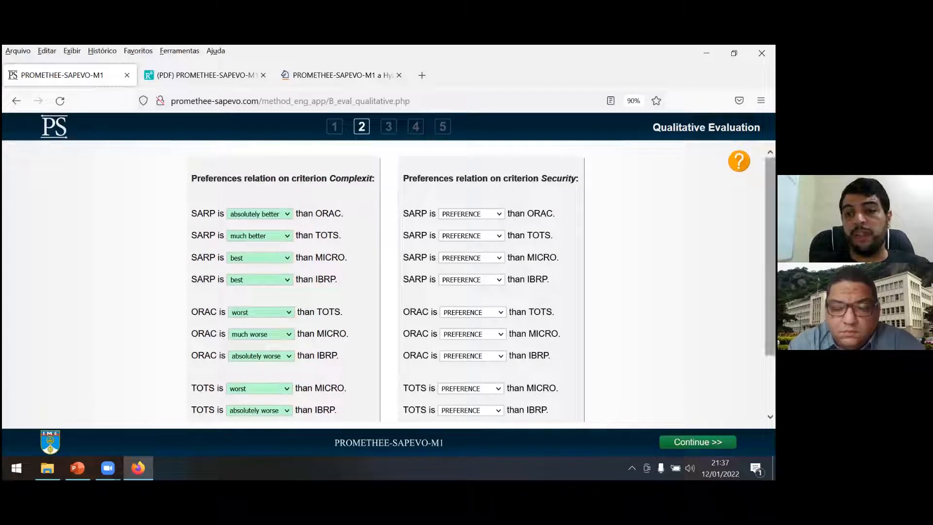
For Security, rate SARP worst against ORAC, absolutely worse than TOTS, and much worse than both MICRO and IBRP.
scroll(484, 282, "down", 1)
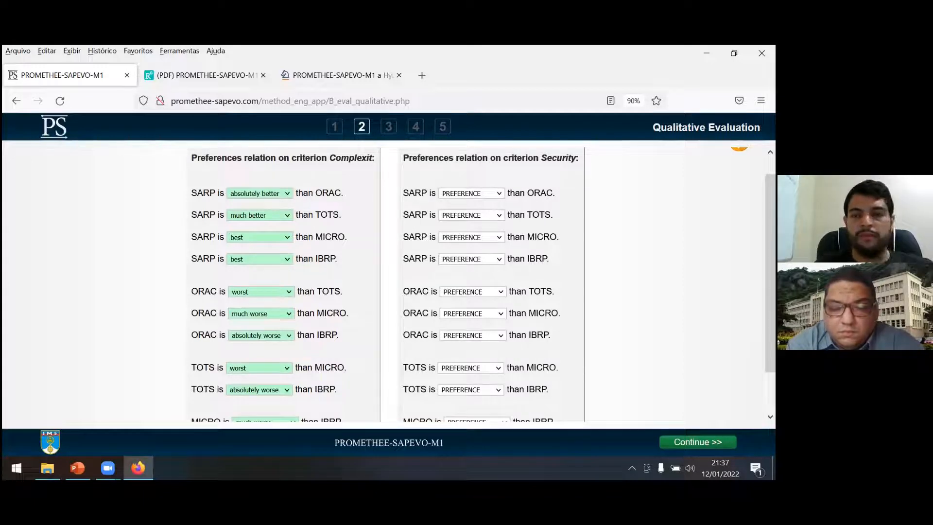
left_click(474, 195)
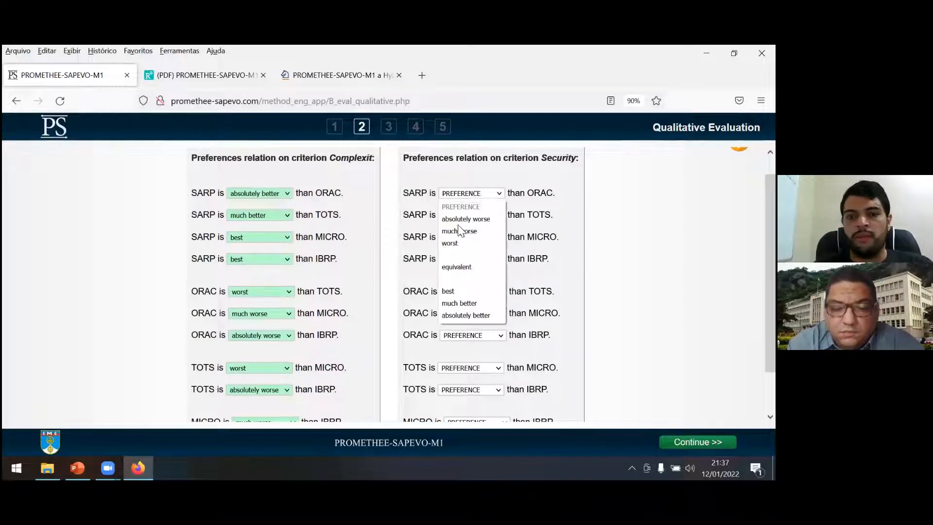
left_click(453, 244)
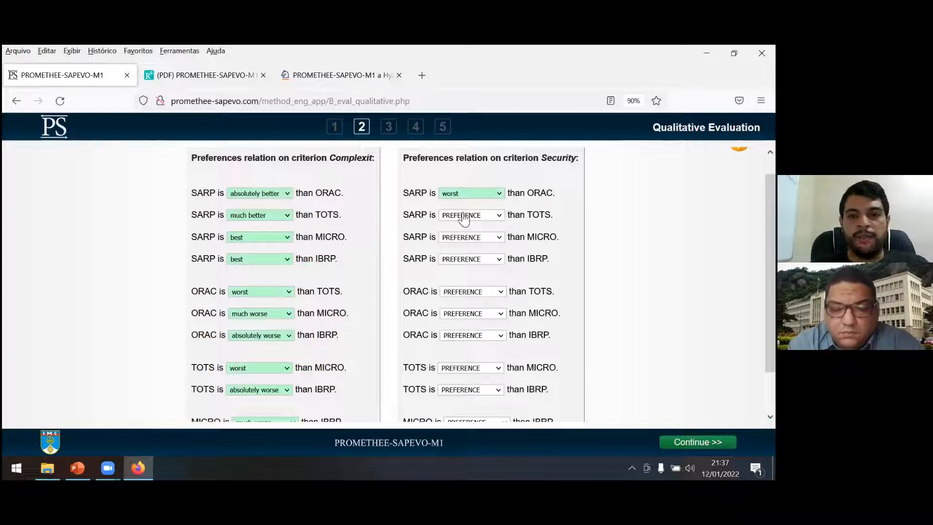
left_click(462, 215)
left_click(460, 242)
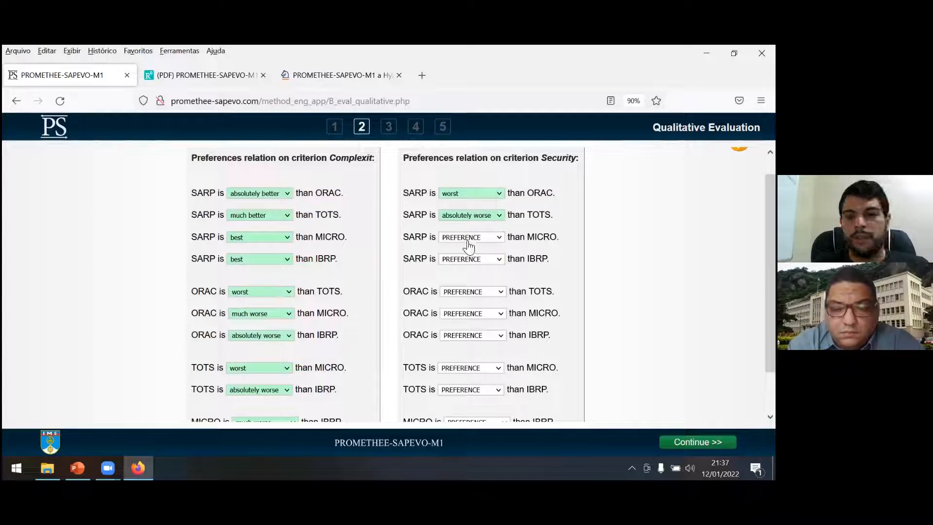
left_click(461, 239)
left_click(457, 275)
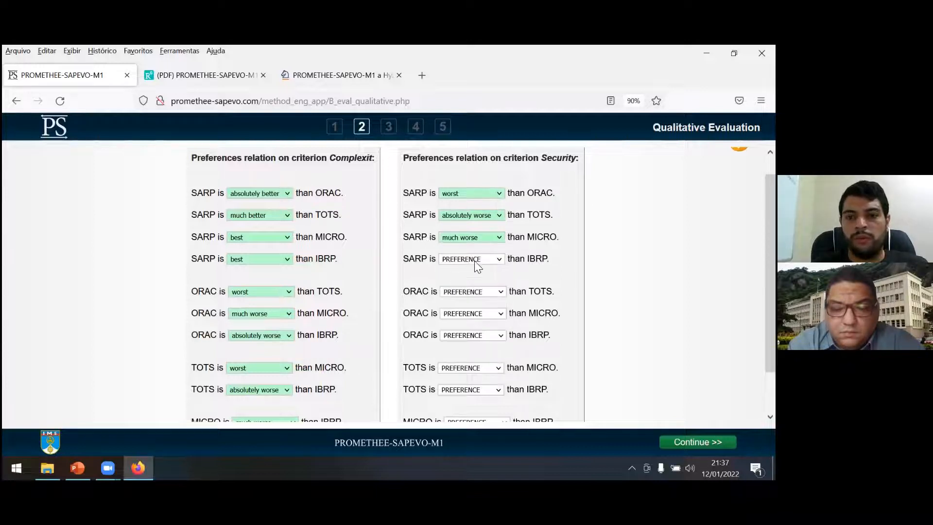
left_click(475, 260)
left_click(467, 295)
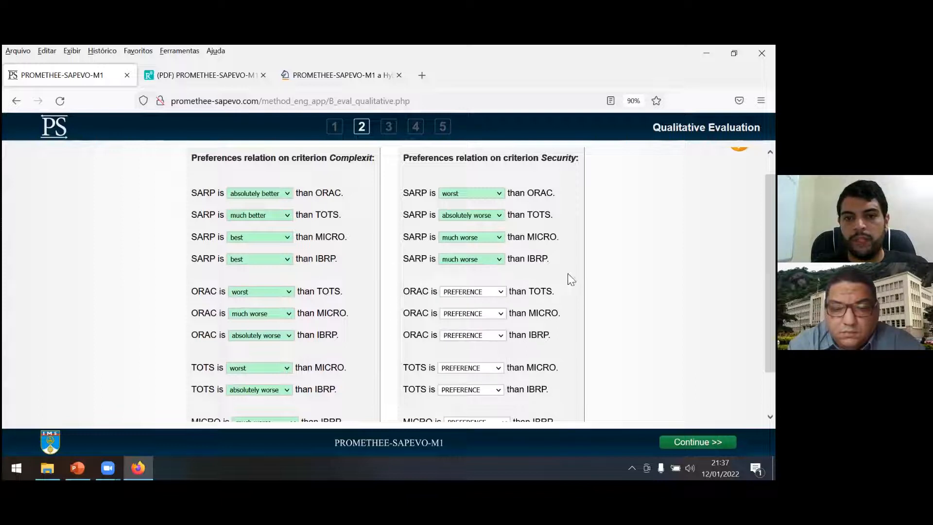
For Security, rate ORAC much worse than TOTS and worst against both MICRO and IBRP.
scroll(569, 278, "down", 1)
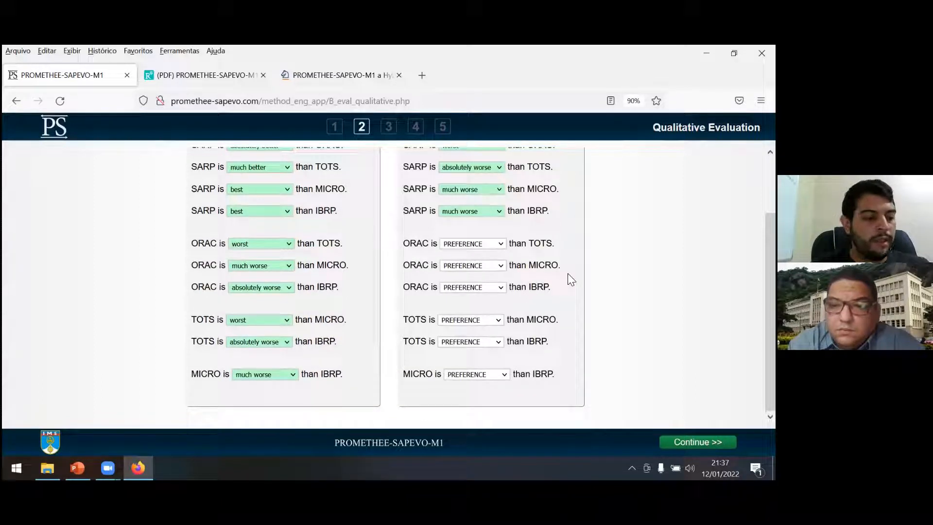
left_click(486, 249)
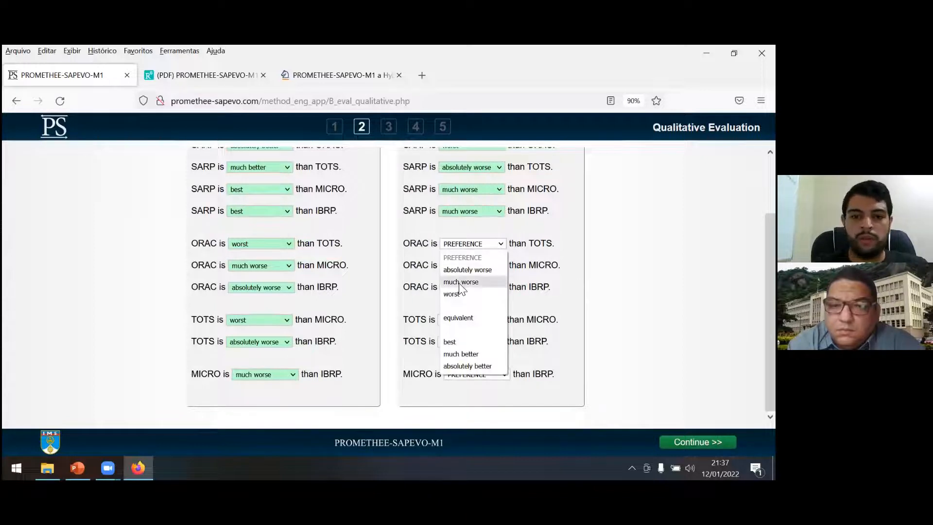
left_click(461, 281)
left_click(468, 266)
left_click(458, 317)
left_click(465, 320)
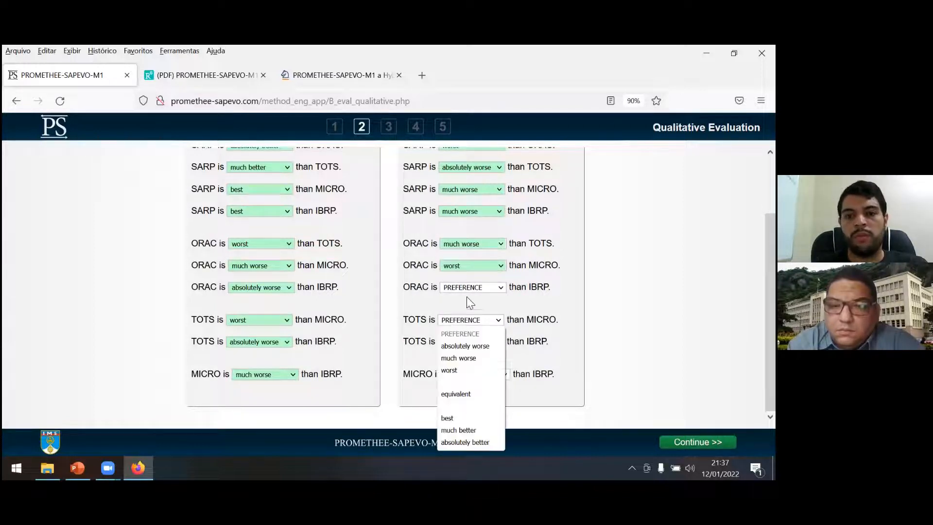
left_click(480, 296)
left_click(452, 339)
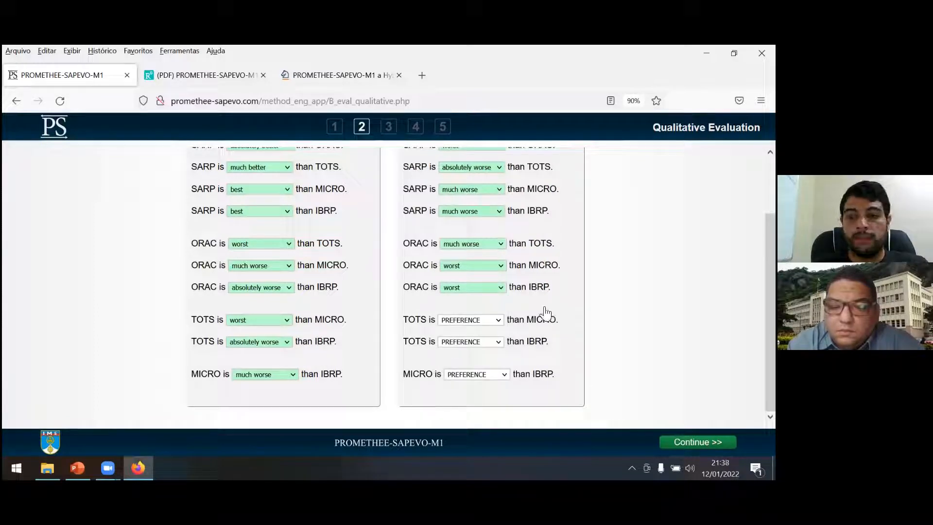
For Security, rate TOTS best against both MICRO and IBRP, and MICRO equivalent to IBRP.
left_click(498, 329)
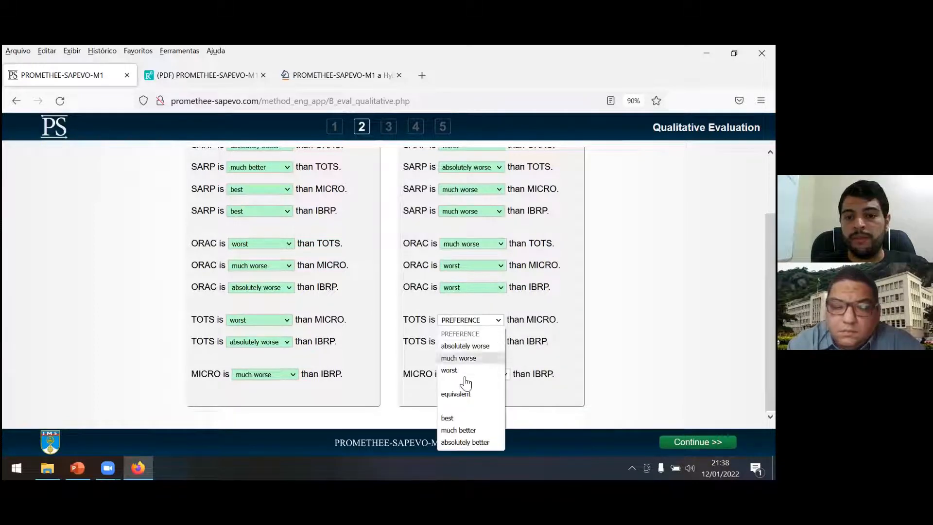
left_click(448, 419)
left_click(485, 346)
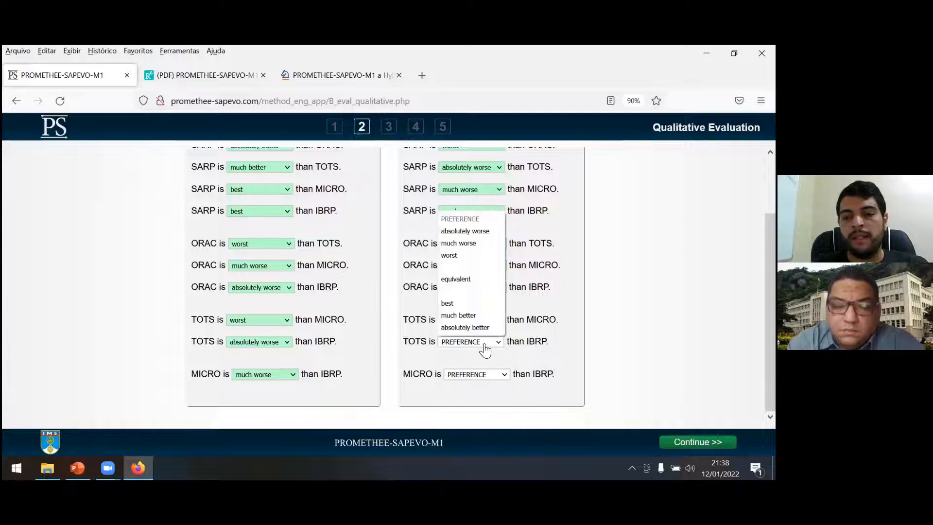
left_click(456, 302)
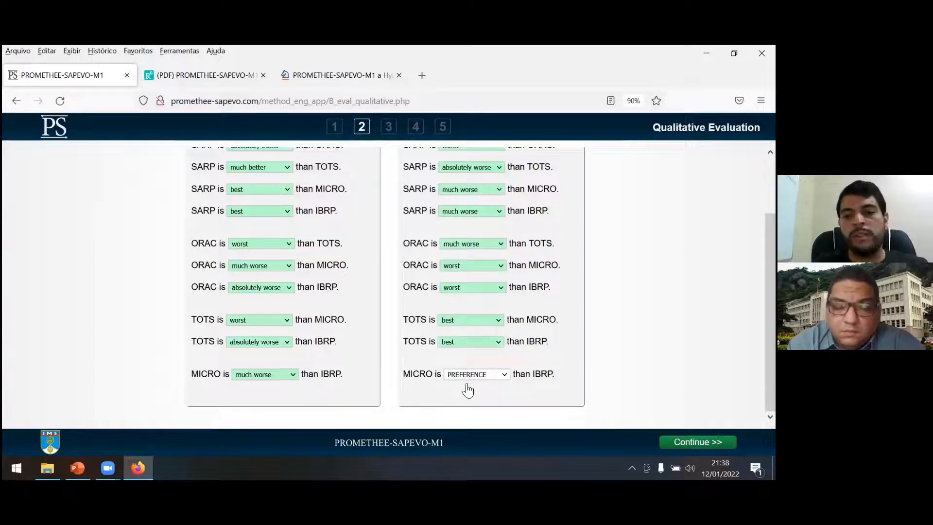
left_click(493, 376)
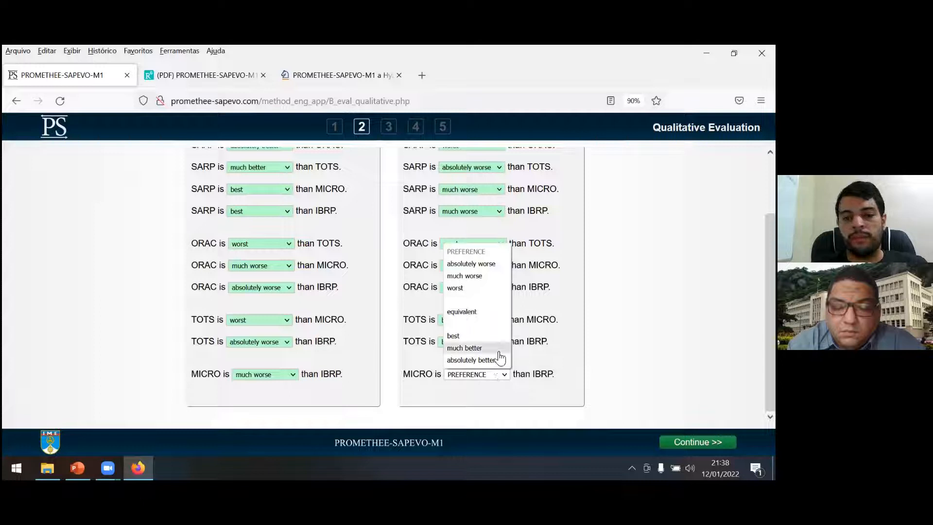
left_click(491, 312)
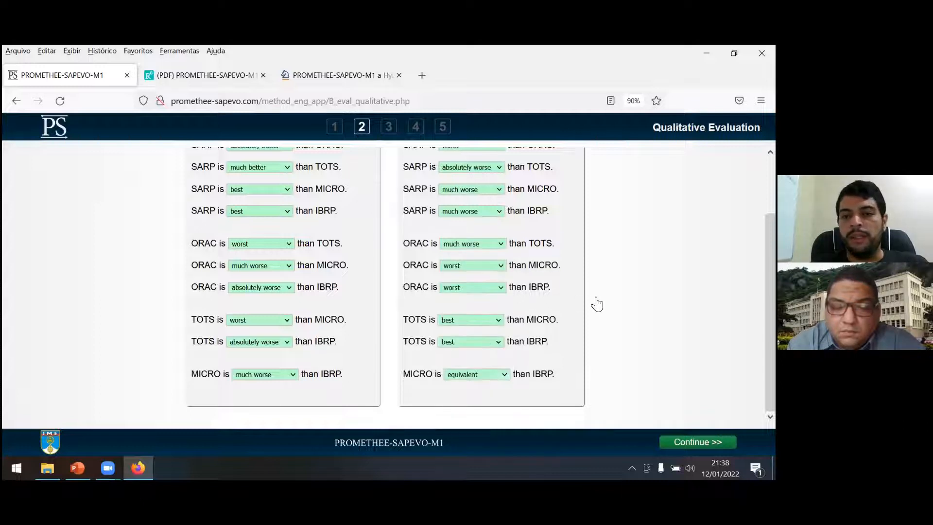
Review the completed Complexit and Security ratings and read the help on the seven preference relations.
scroll(771, 292, "up", 3)
scroll(389, 282, "down", 3)
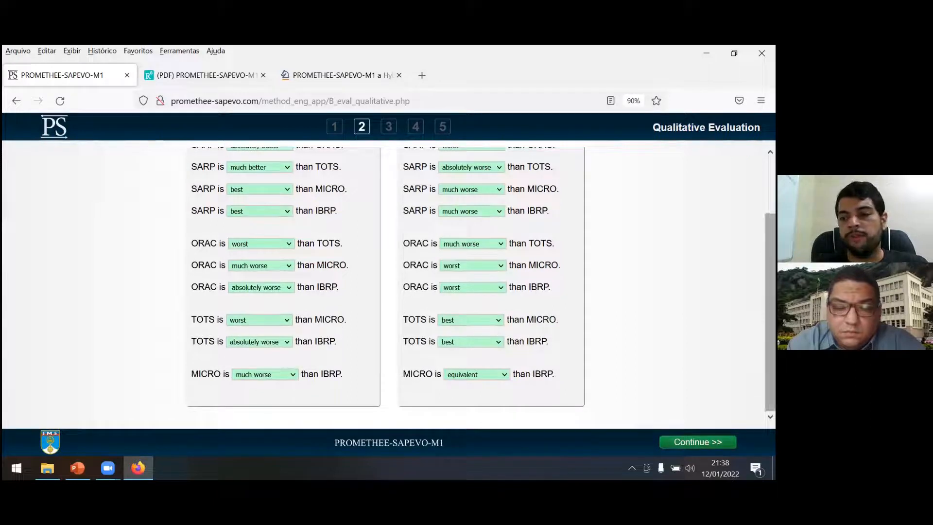
scroll(389, 282, "up", 3)
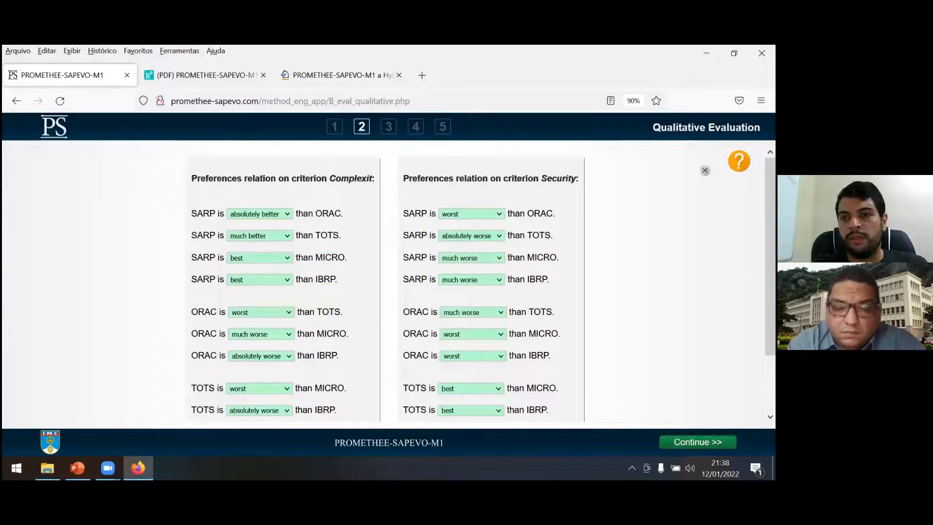
left_click(738, 162)
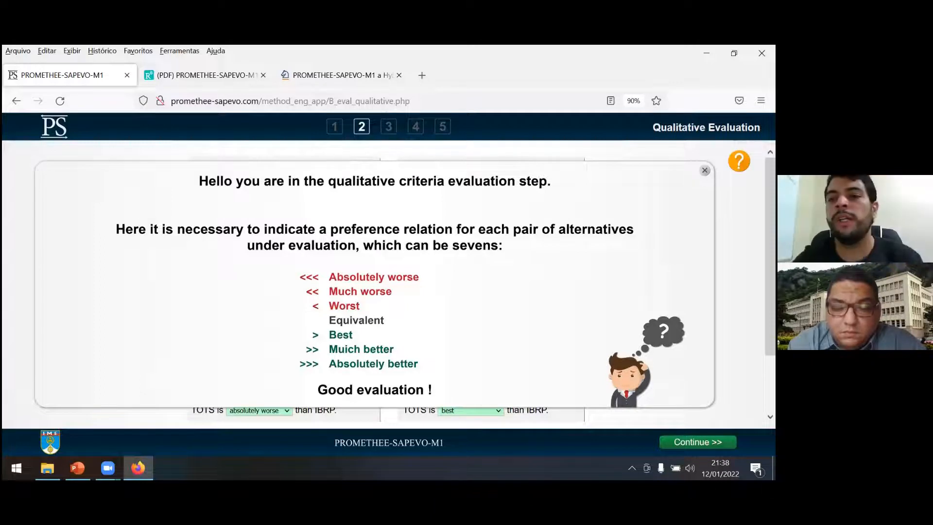
left_click(705, 170)
left_click_drag(770, 209, 770, 248)
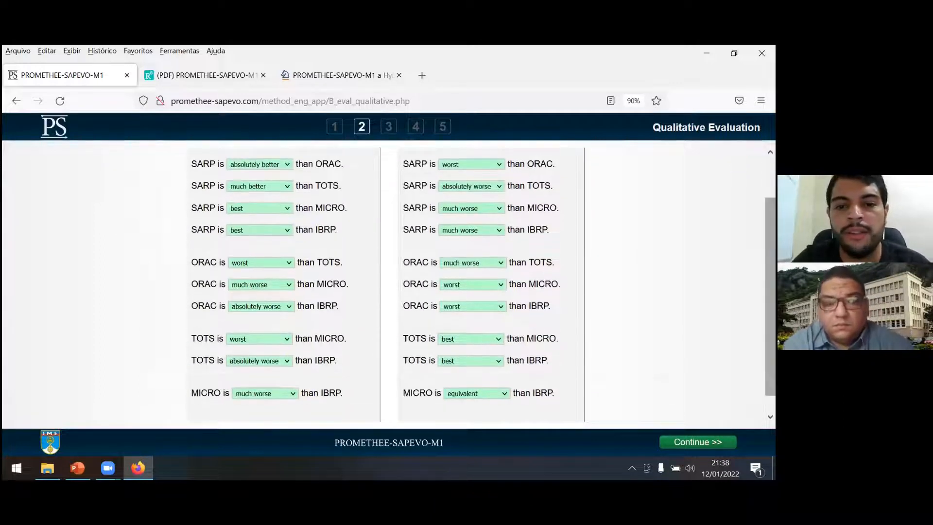
Continue to the quantitative evaluation and set the Price to 15 for SARP, 29 for ORAC and 38 for TOTS.
left_click(698, 442)
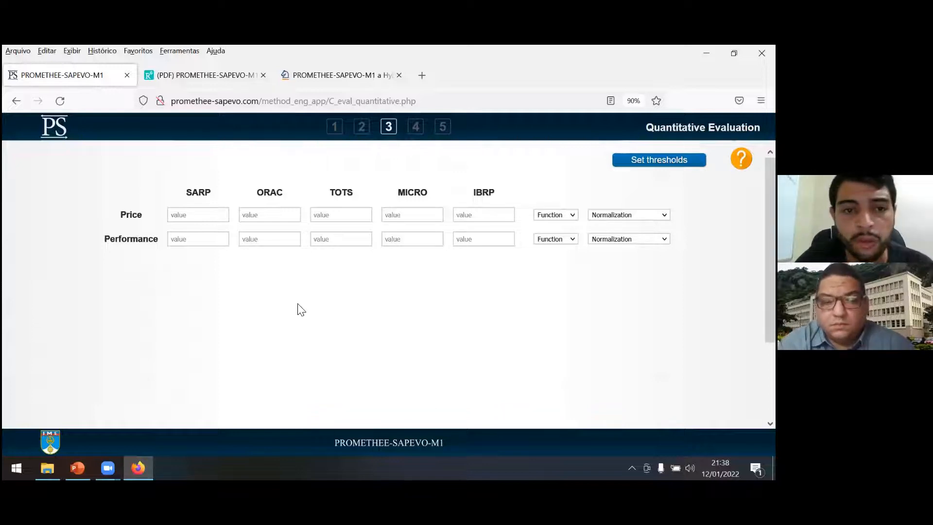
left_click(196, 214)
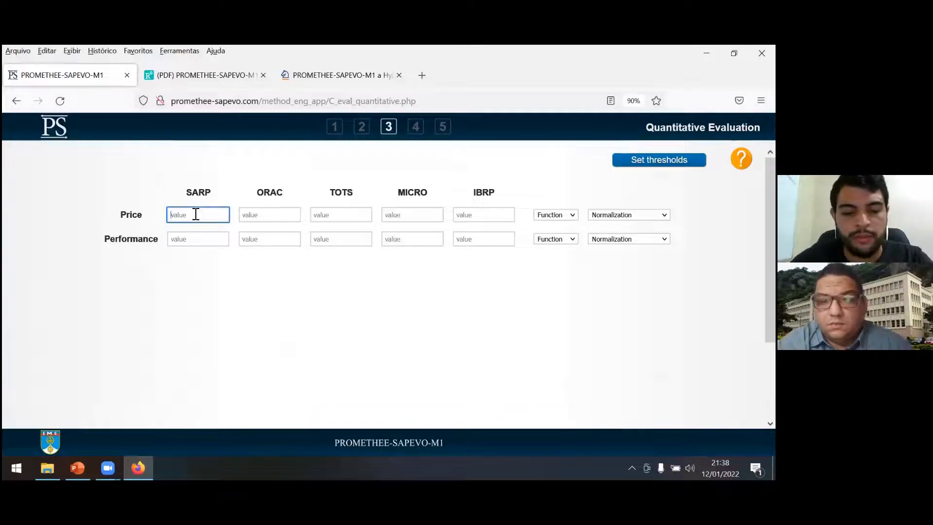
type("15")
key("Tab")
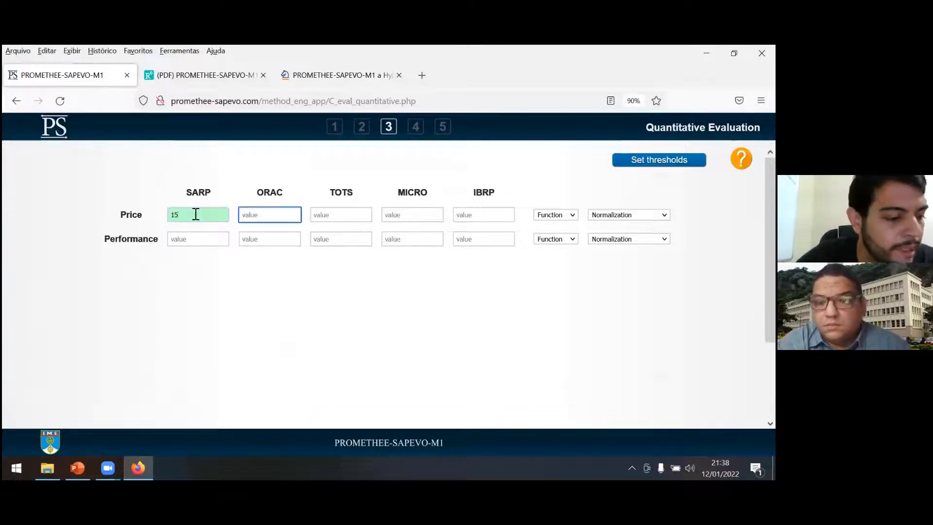
type("29")
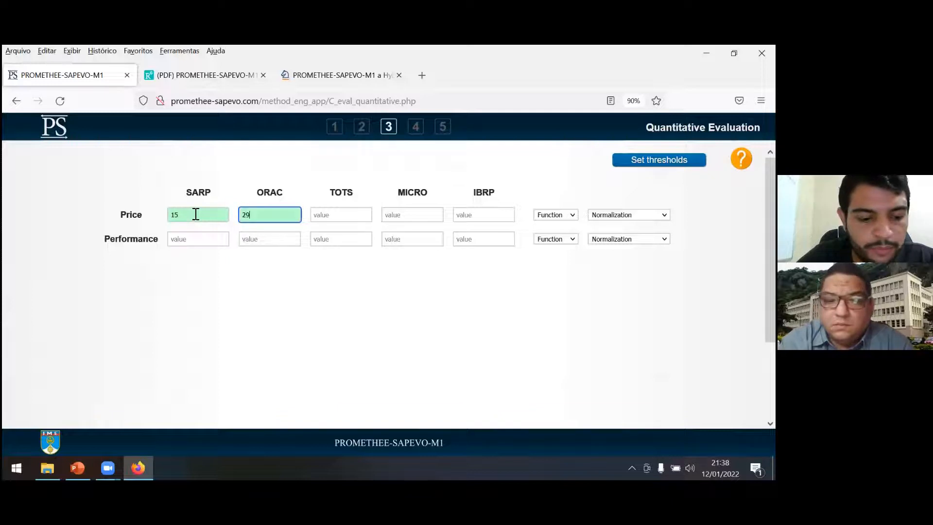
key("Tab")
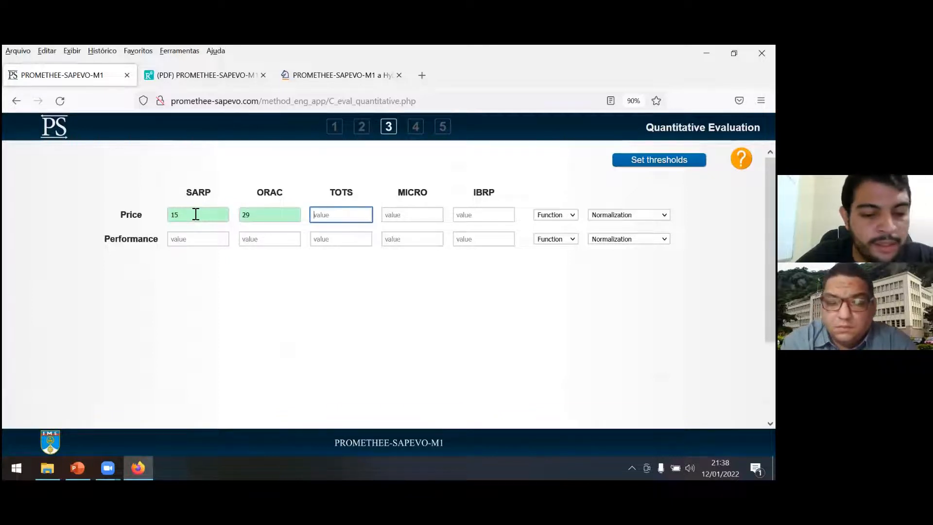
type("38")
key("Tab")
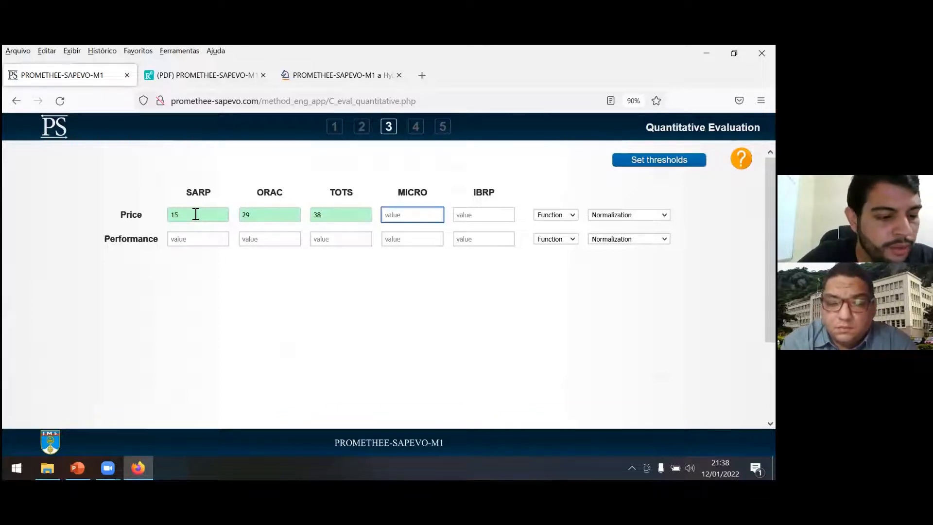
Set the Price to 24 for MICRO and 25.5 for IBRP.
type("24")
key("Tab")
type("25,5")
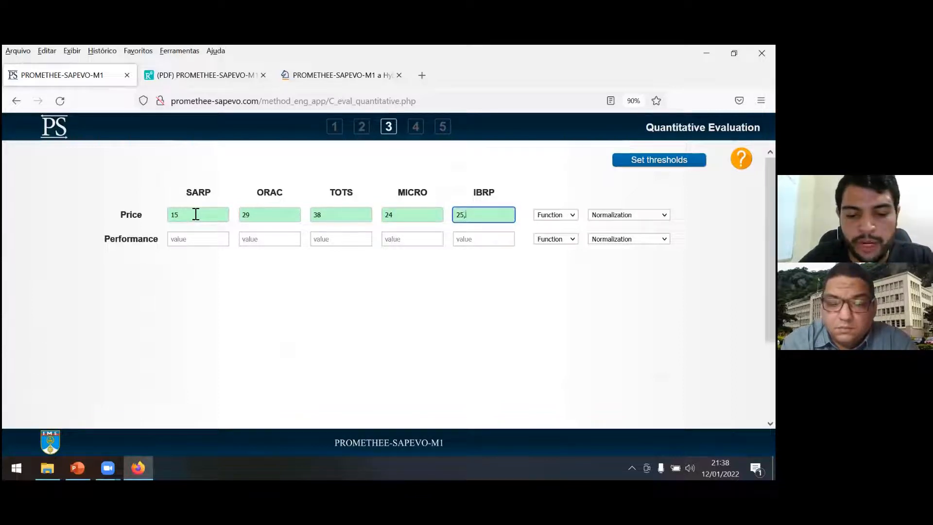
key("BackSpace")
type(".5")
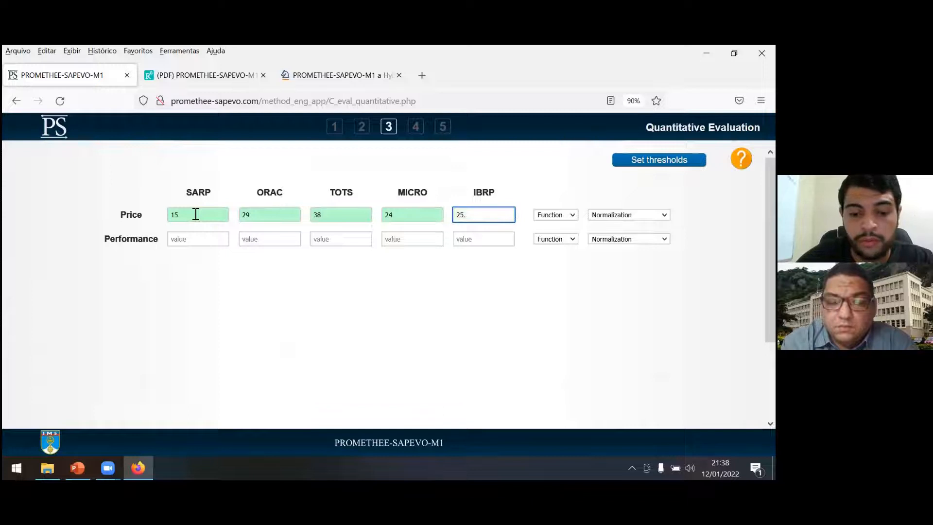
Set the Price criterion's function to Minimize and its normalization to V-Shape I.
left_click(564, 215)
left_click(556, 241)
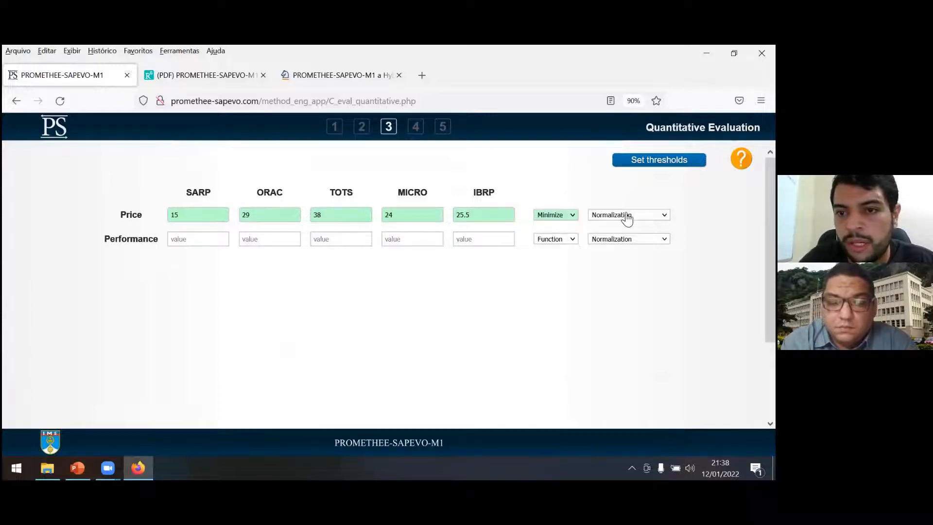
left_click(625, 216)
left_click(614, 287)
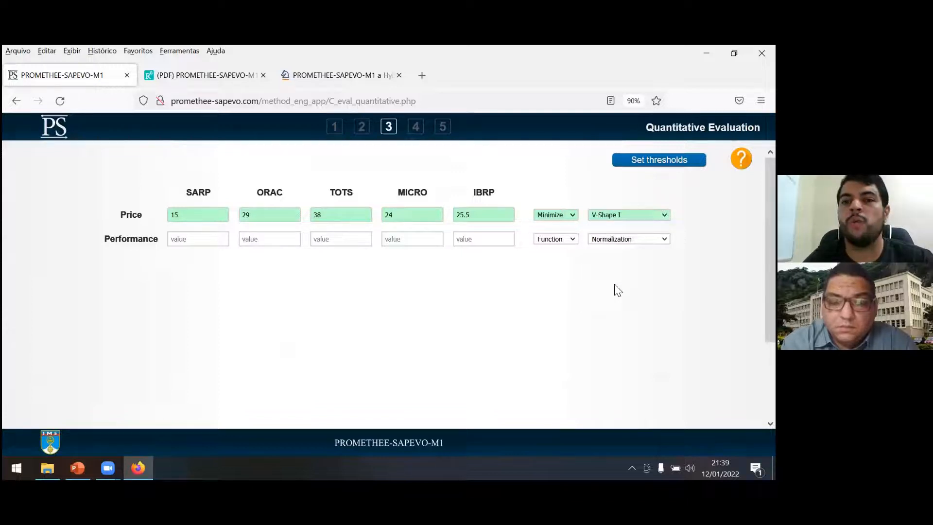
Set the Performance to 50 for SARP, 110 for ORAC, 90 for TOTS, 75 for MICRO and 85 for IBRP.
left_click(206, 244)
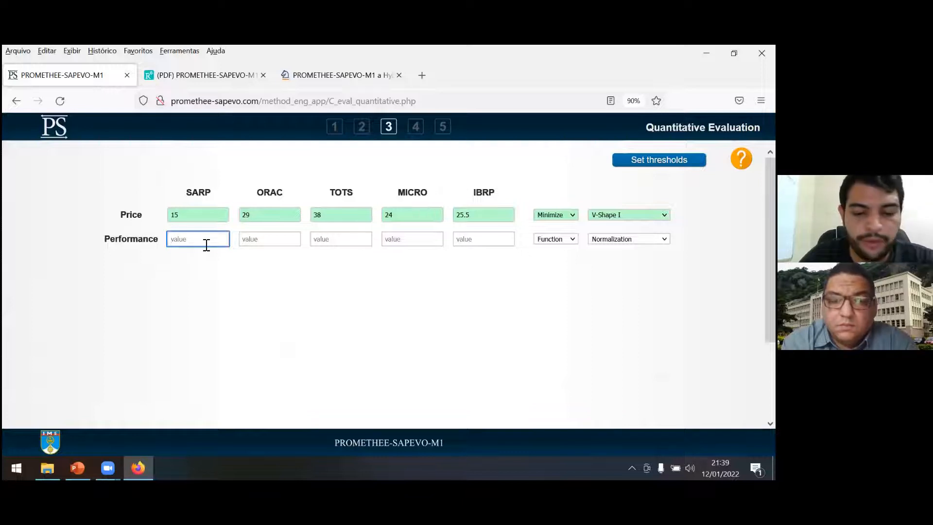
type("50")
key("Tab")
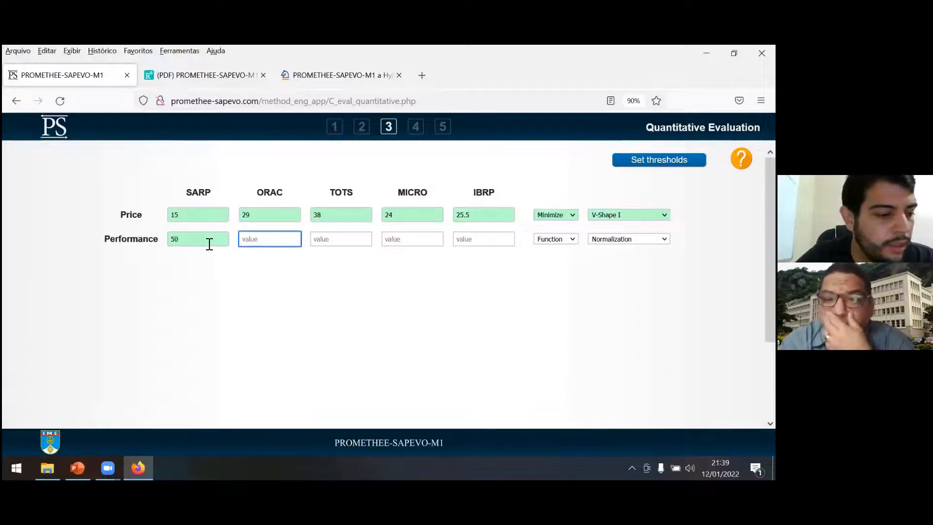
type("110")
key("Tab")
type("90")
key("Tab")
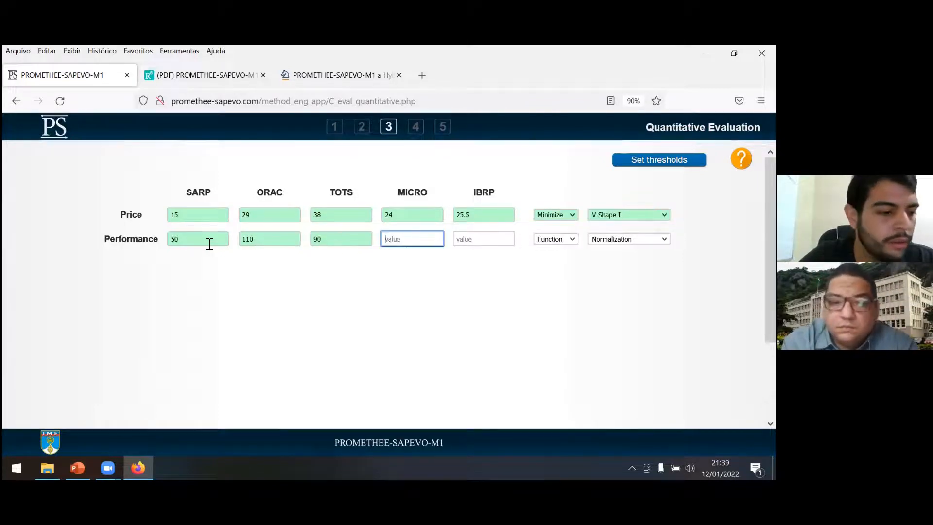
type("75")
key("Tab")
type("85")
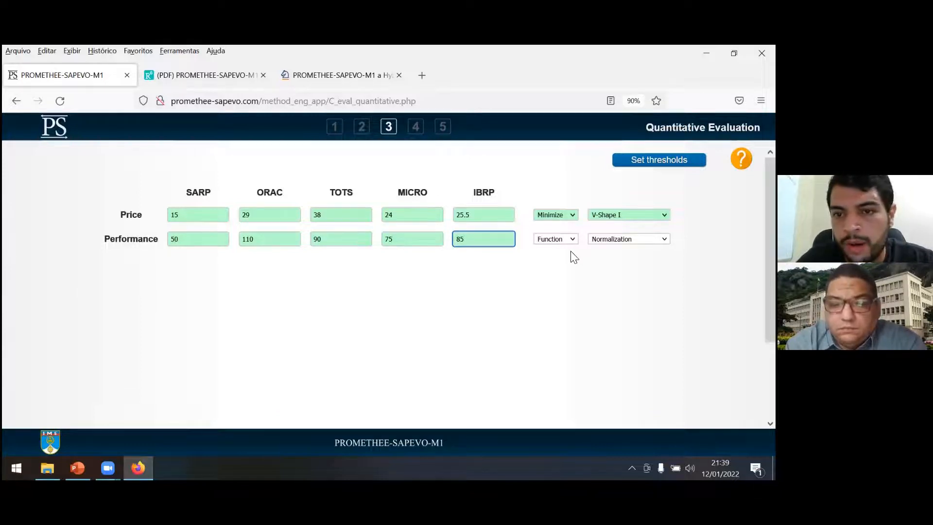
Set the Performance criterion's function to Maximize and its normalization to V-Shape I.
left_click(564, 239)
left_click(560, 280)
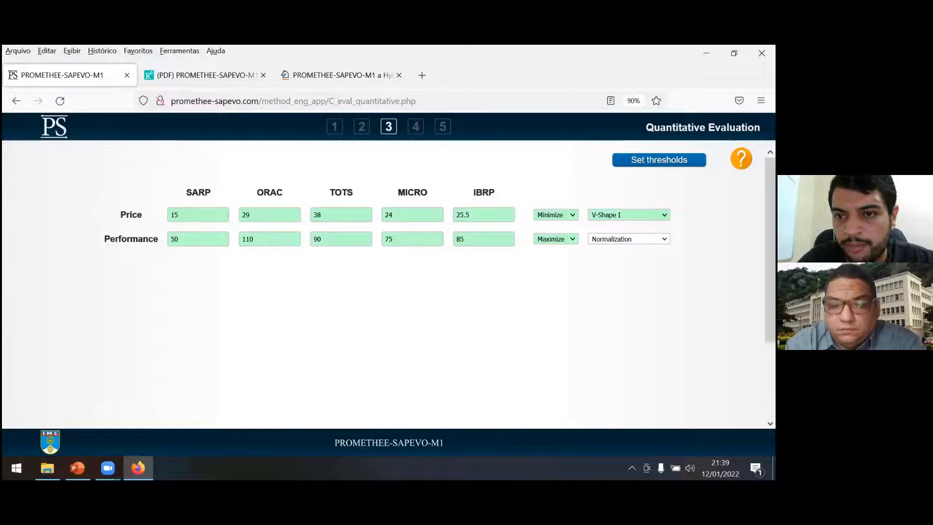
left_click(614, 240)
left_click(616, 313)
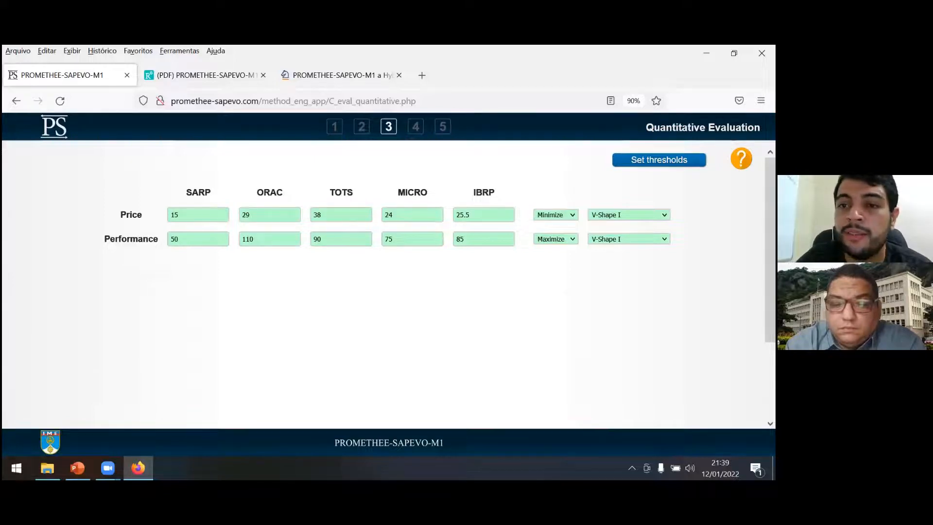
Bring up the threshold parameters and set the Price indifference (q) to 2 and preference (p) to 5.
left_click(659, 160)
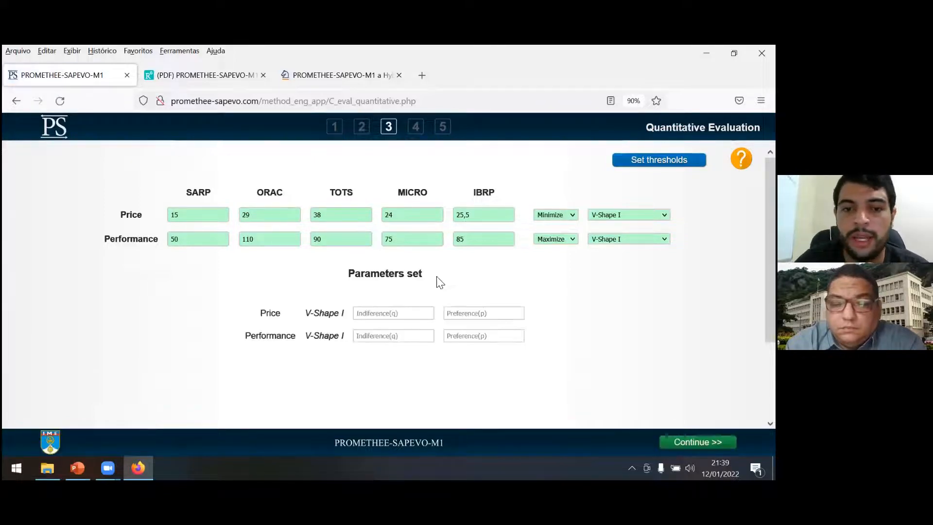
left_click(397, 319)
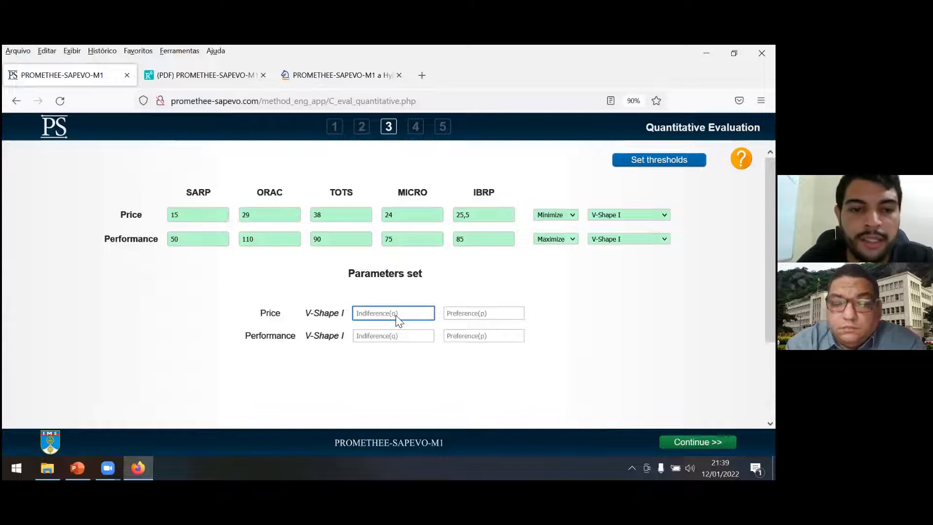
type("2")
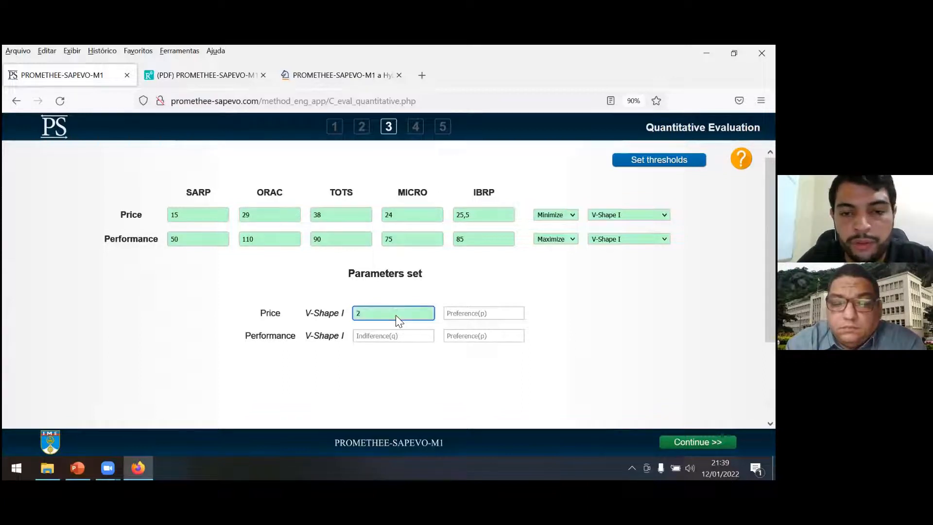
key("Tab")
type("5")
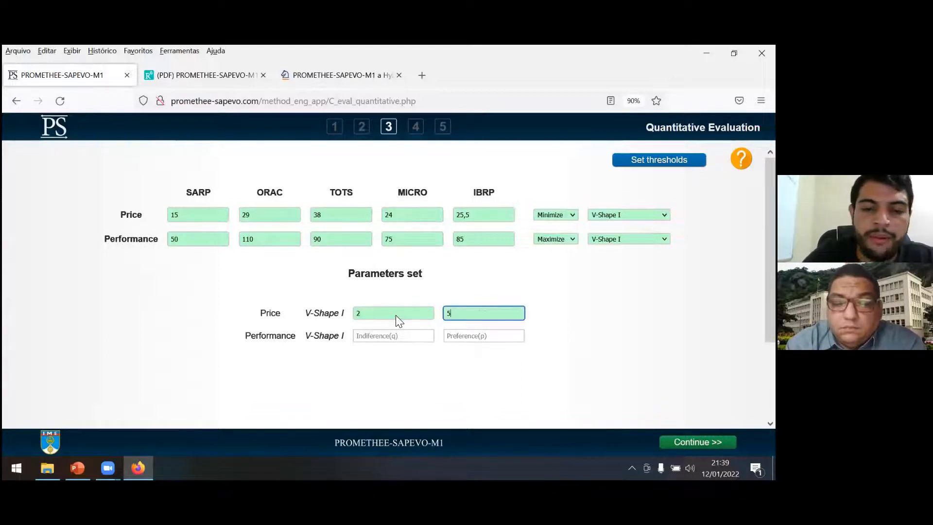
key("Tab")
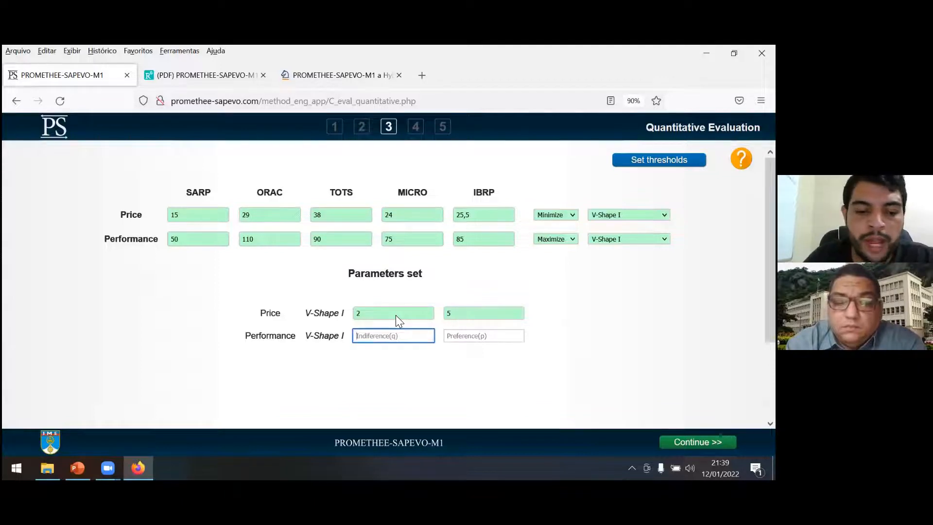
Set the Performance thresholds to indifference (q) 10 and preference (p) 20.
type("10")
key("Tab")
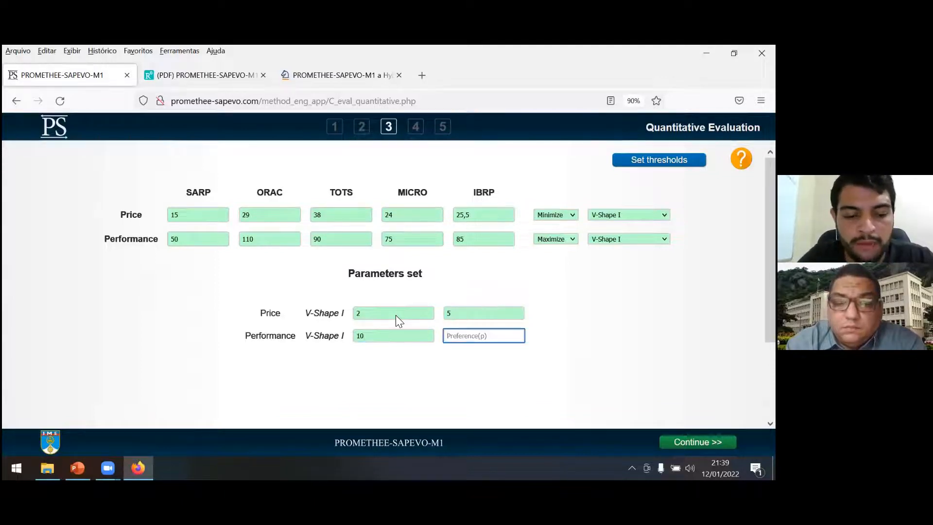
type("20")
left_click(592, 335)
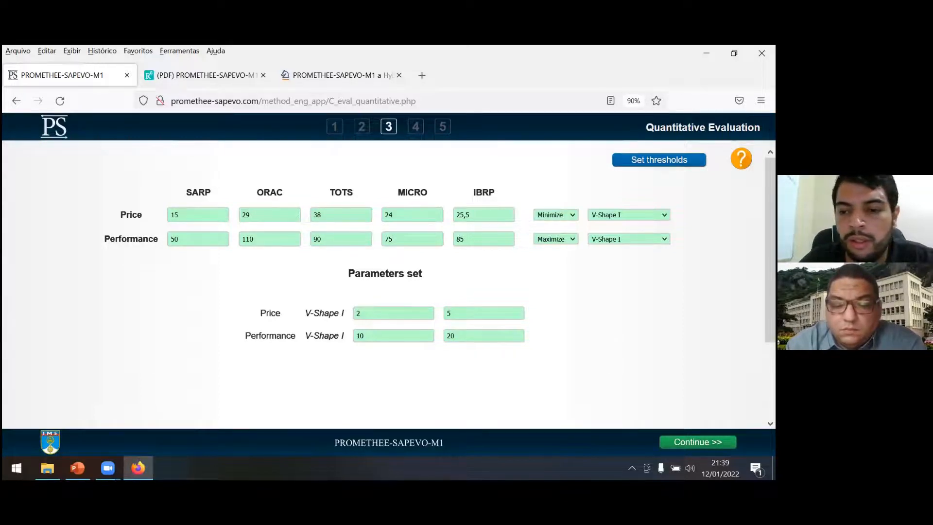
Continue to the criteria weights and rate Complexit much less important than Security and less important than both Price and Performance.
left_click(698, 442)
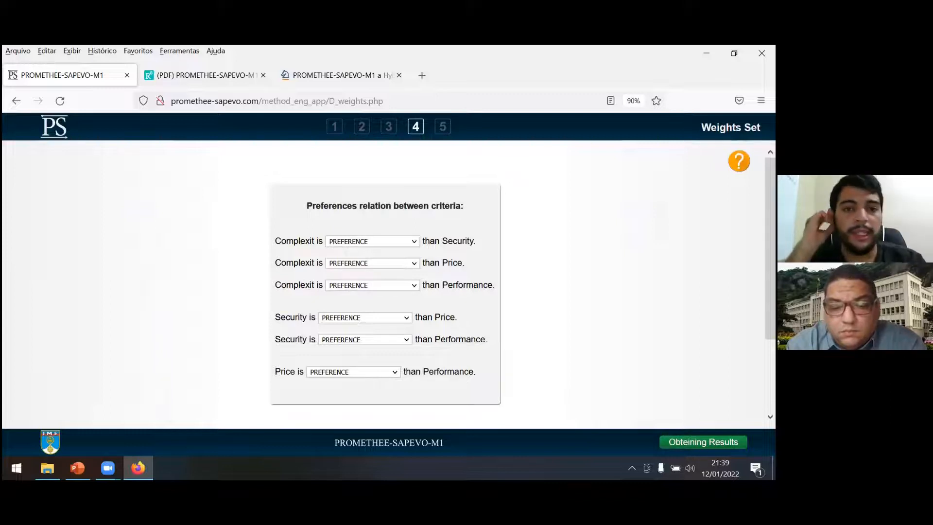
left_click(371, 242)
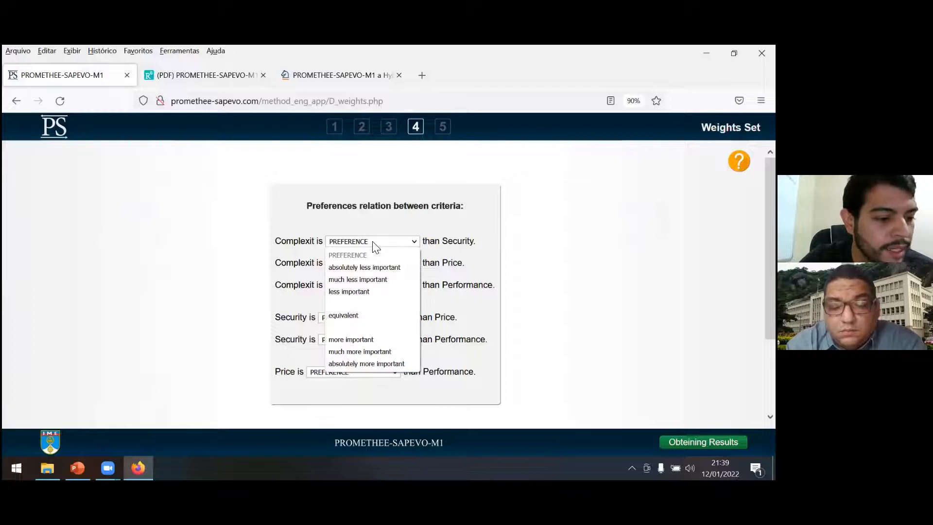
left_click(365, 280)
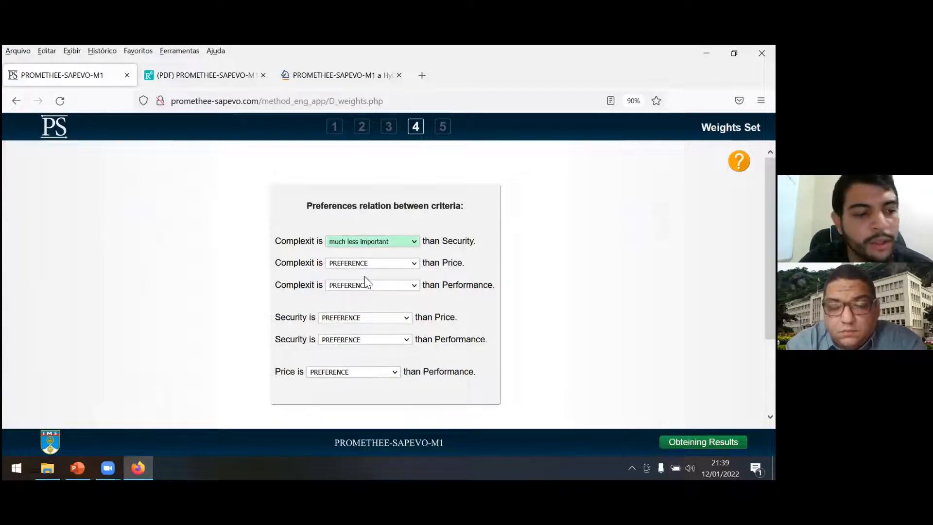
left_click(380, 267)
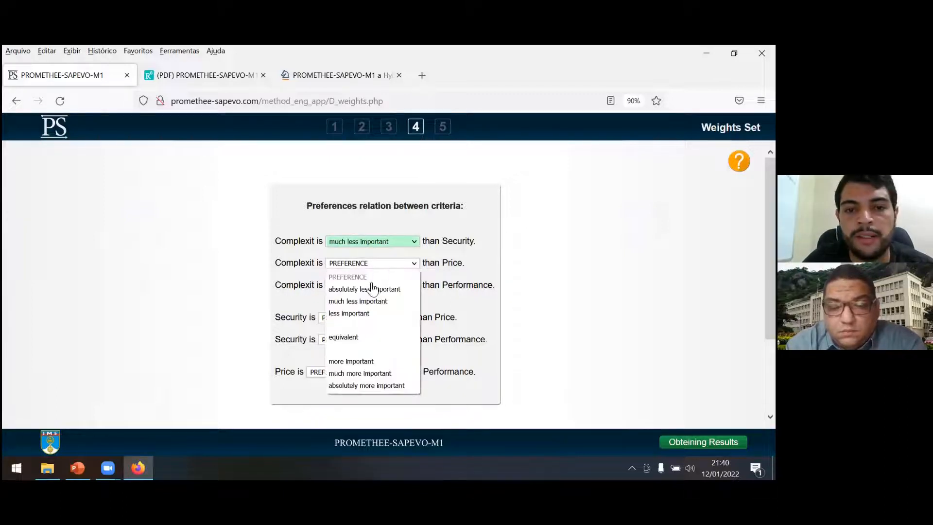
left_click(360, 314)
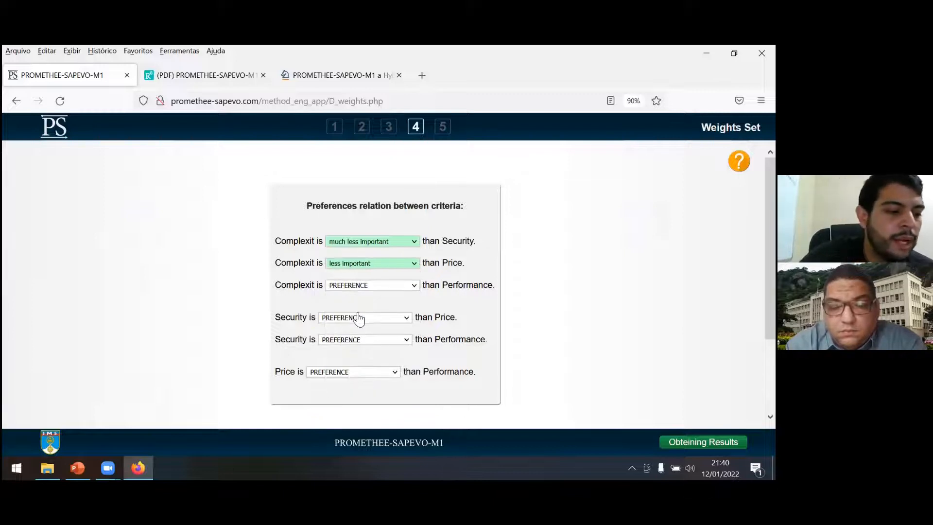
left_click(381, 288)
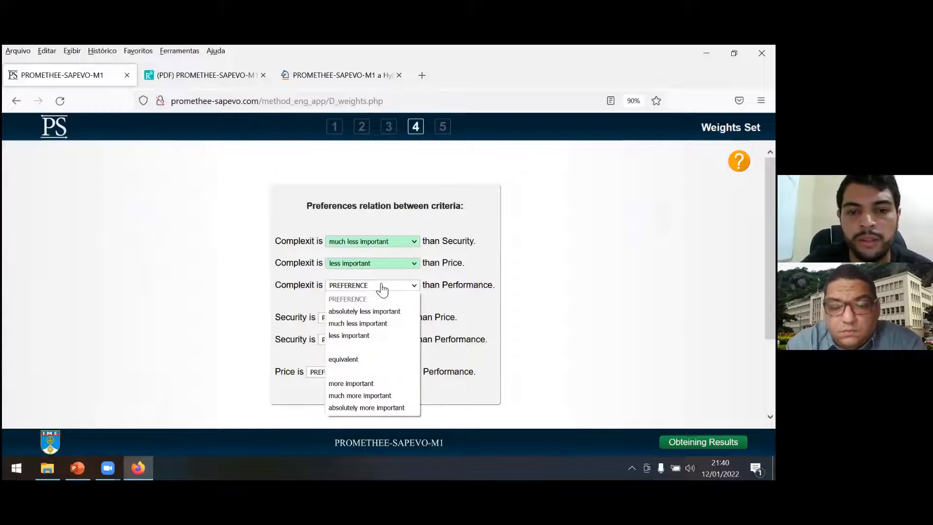
left_click(359, 334)
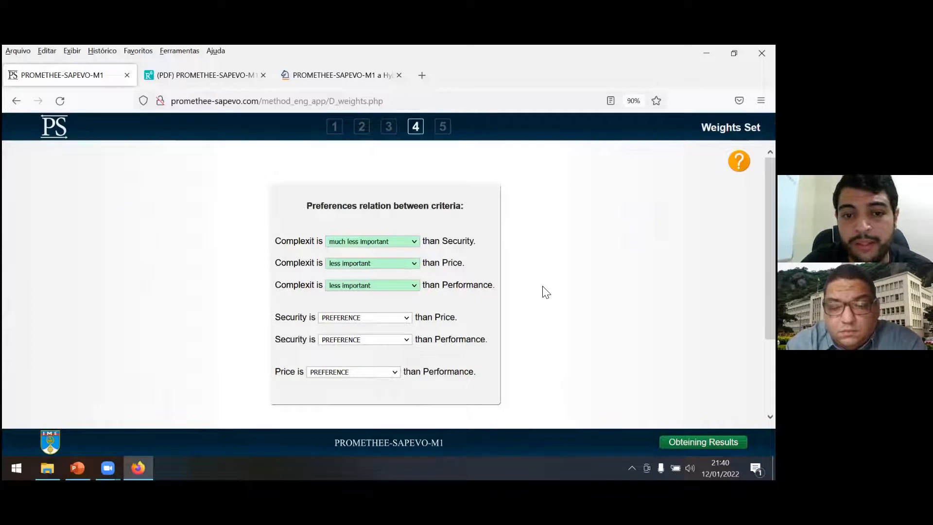
Rate Security much more important than Price and absolutely more important than Performance, and rate Price equivalent to Performance.
left_click(378, 319)
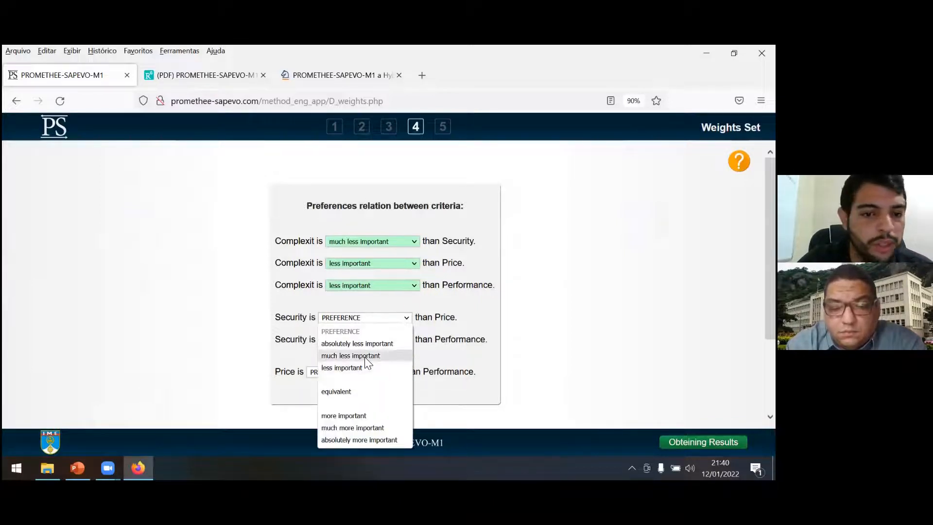
left_click(356, 428)
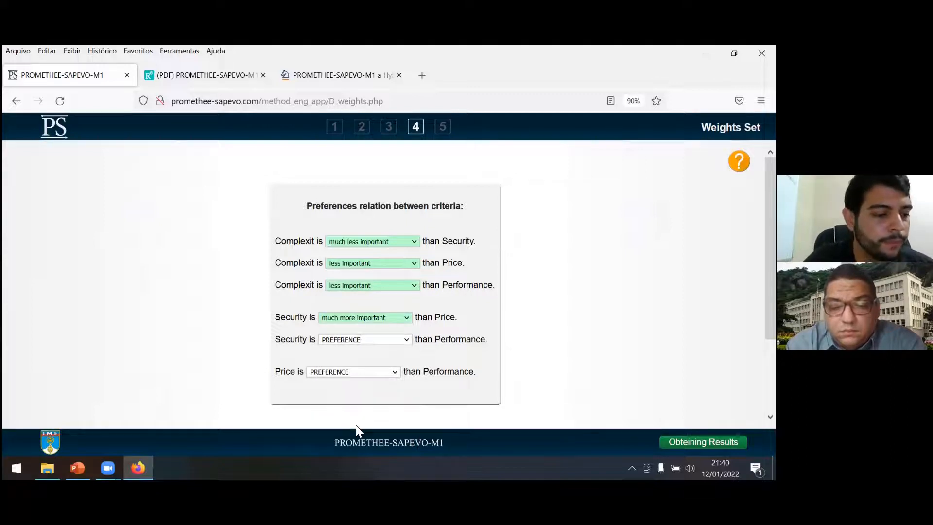
left_click(382, 342)
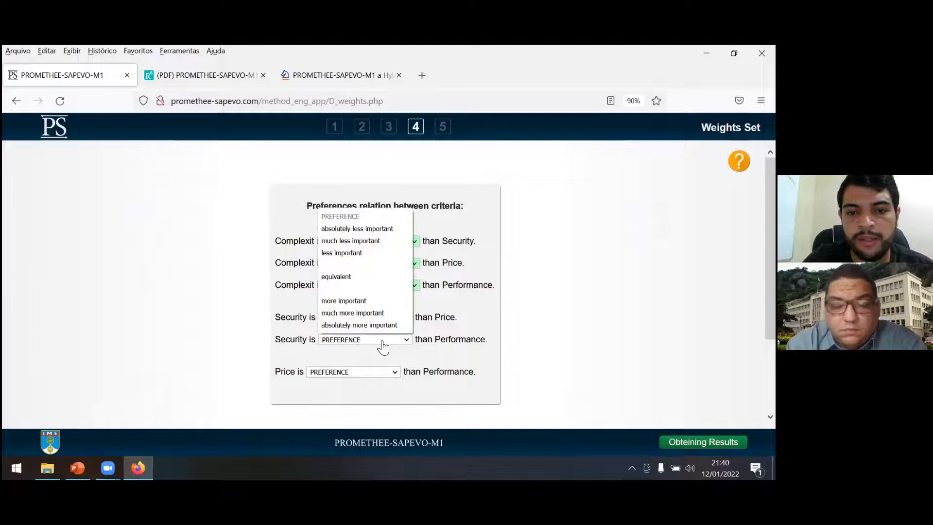
left_click(368, 326)
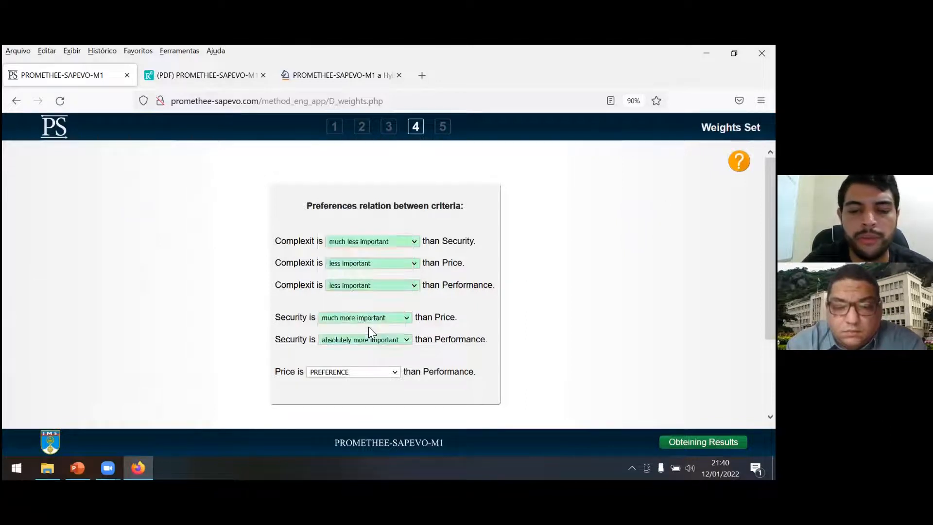
left_click(334, 375)
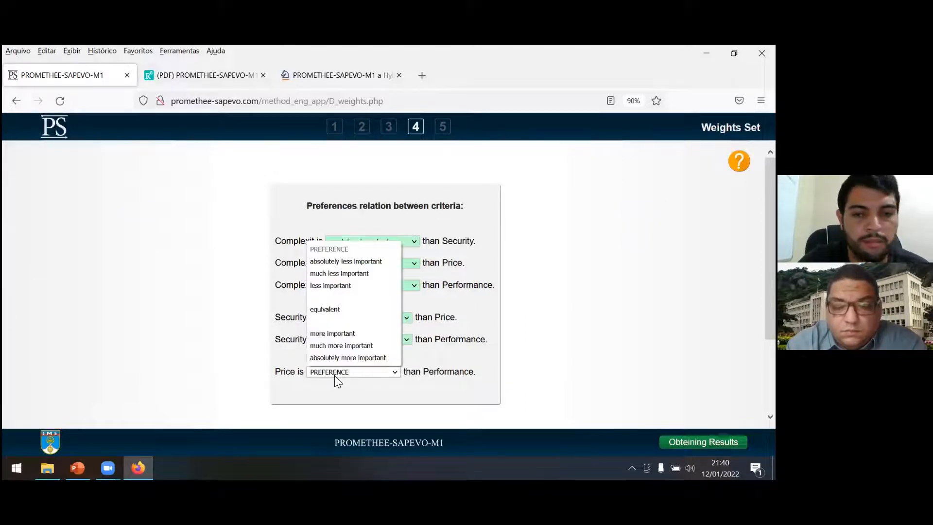
left_click(365, 312)
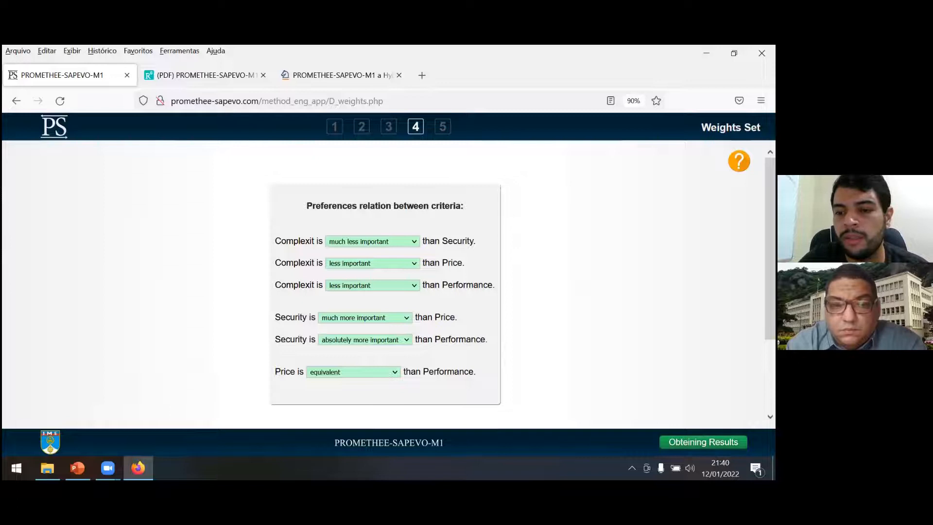
Obtain the simplified results and review the Global Preference Index and the Final Ranking.
left_click(703, 442)
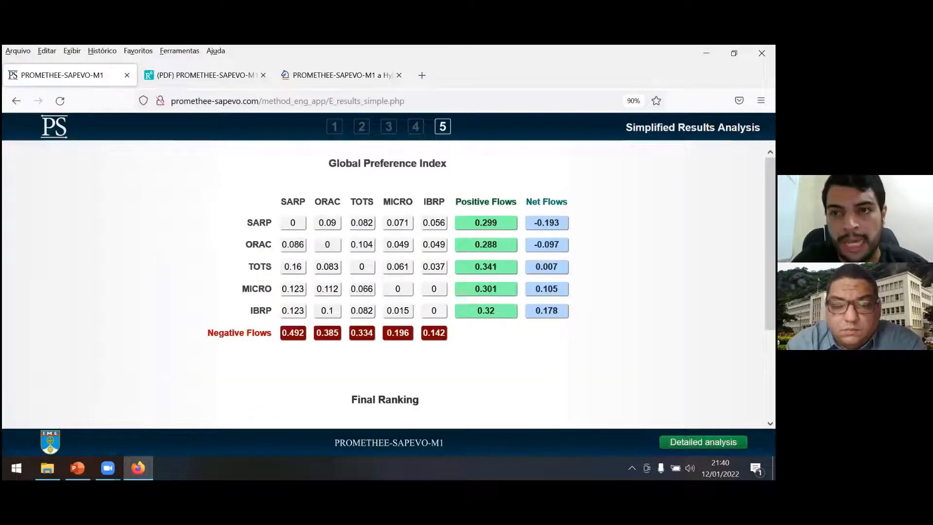
scroll(389, 285, "down", 3)
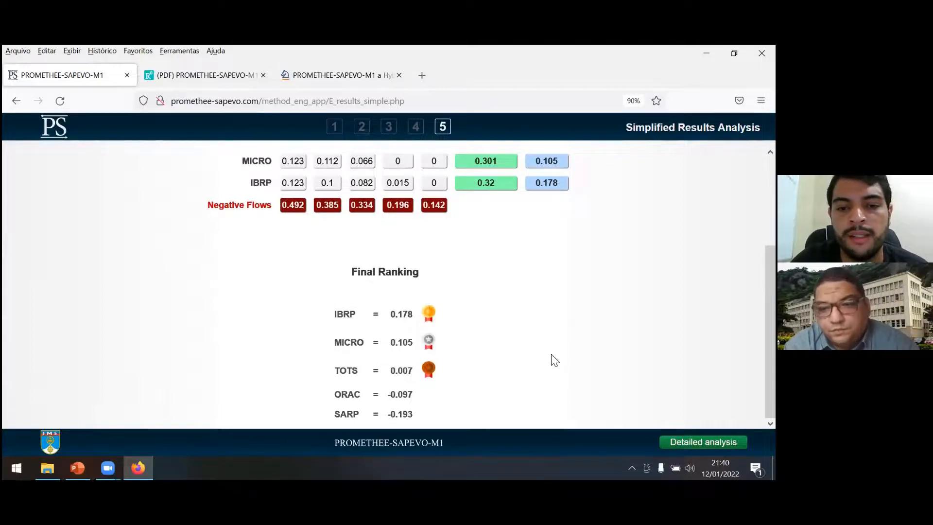
scroll(555, 360, "up", 3)
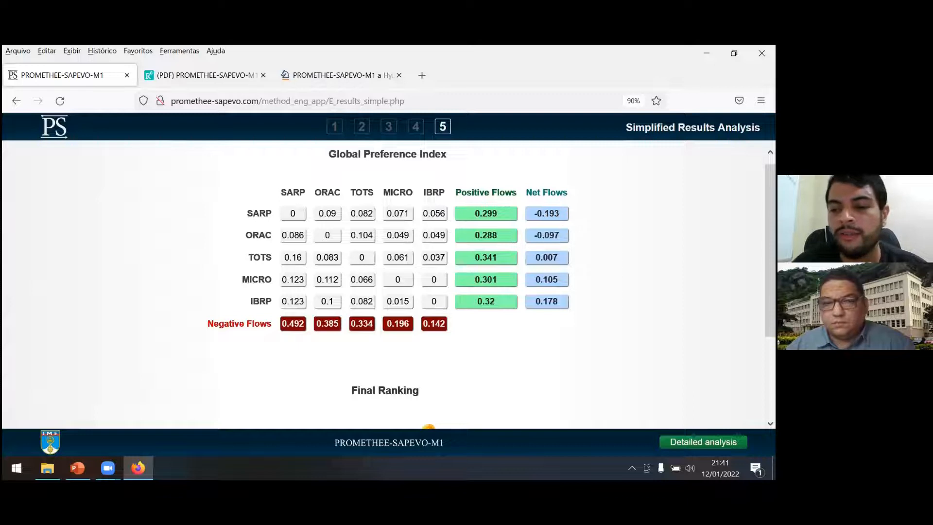
Open the detailed results analysis and bring its partial and total pre-ordering charts into view.
left_click(704, 442)
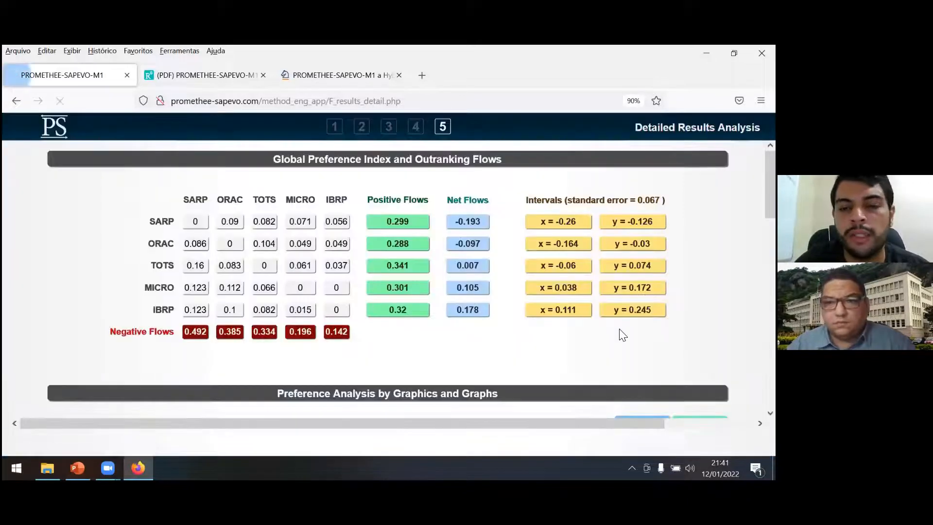
scroll(389, 285, "down", 4)
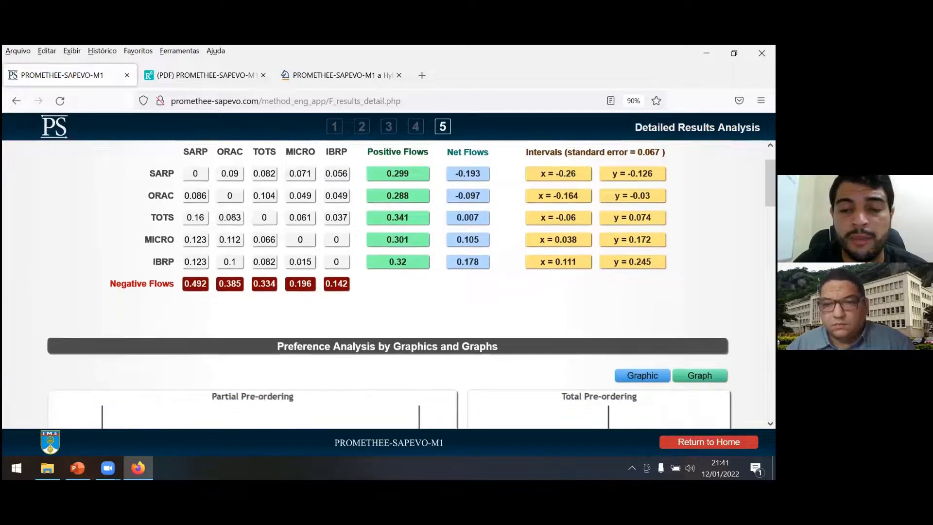
scroll(388, 284, "down", 2)
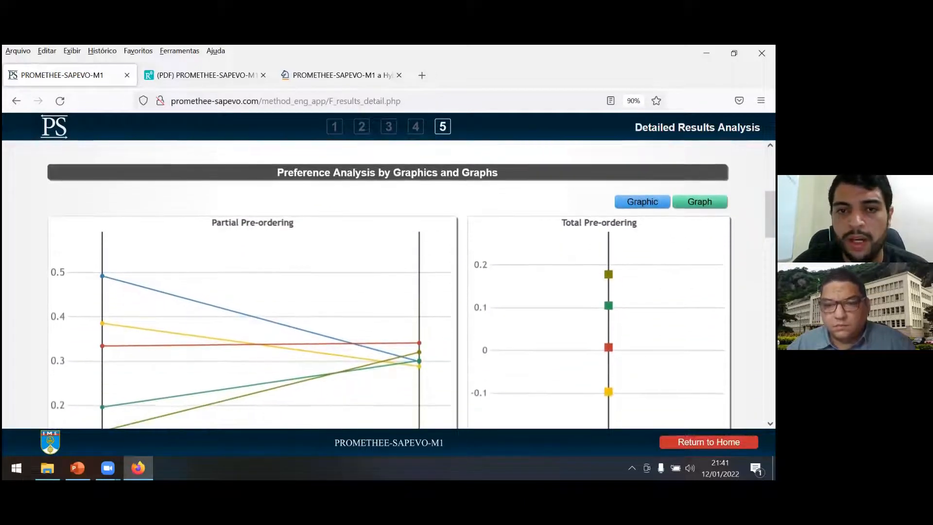
scroll(389, 284, "down", 2)
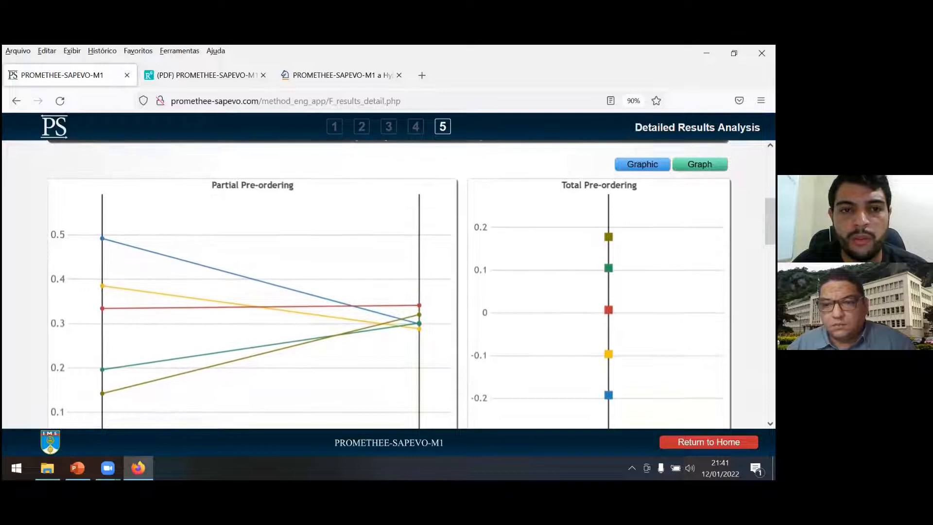
scroll(389, 284, "up", 1)
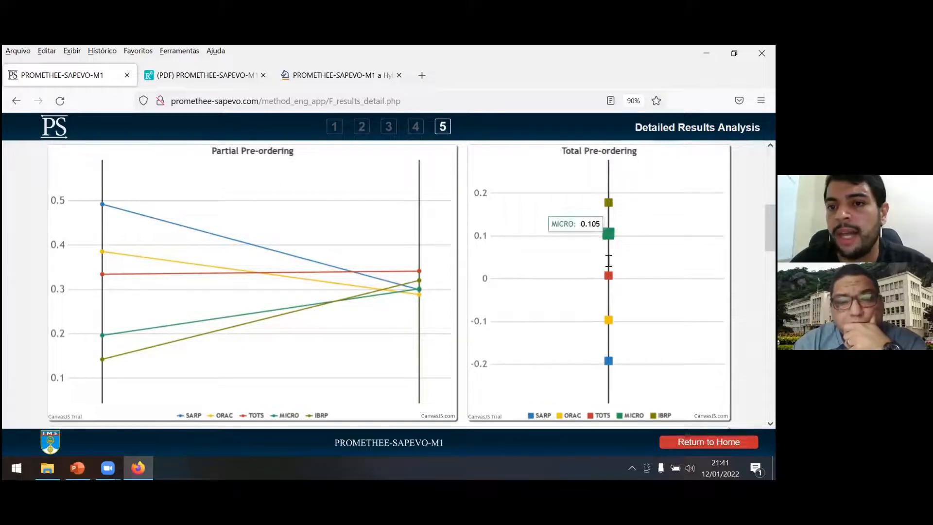
Inspect the individual values of IBRP, MICRO, ORAC and SARP on the Total Pre-ordering chart.
mouse_move(607, 208)
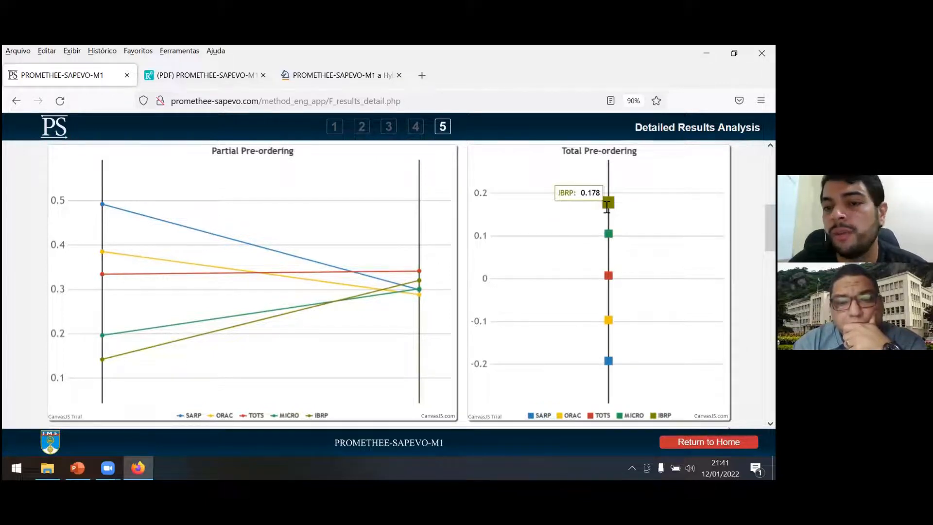
mouse_move(607, 218)
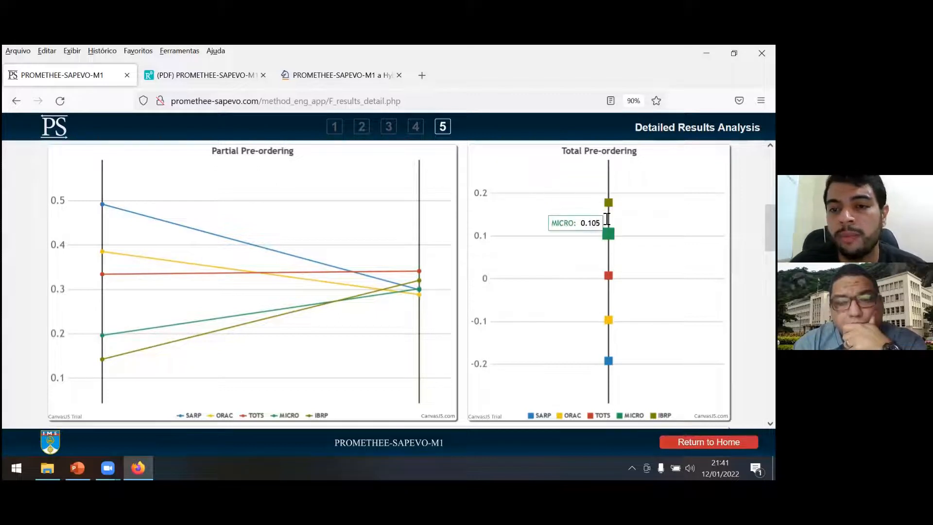
mouse_move(611, 320)
mouse_move(611, 360)
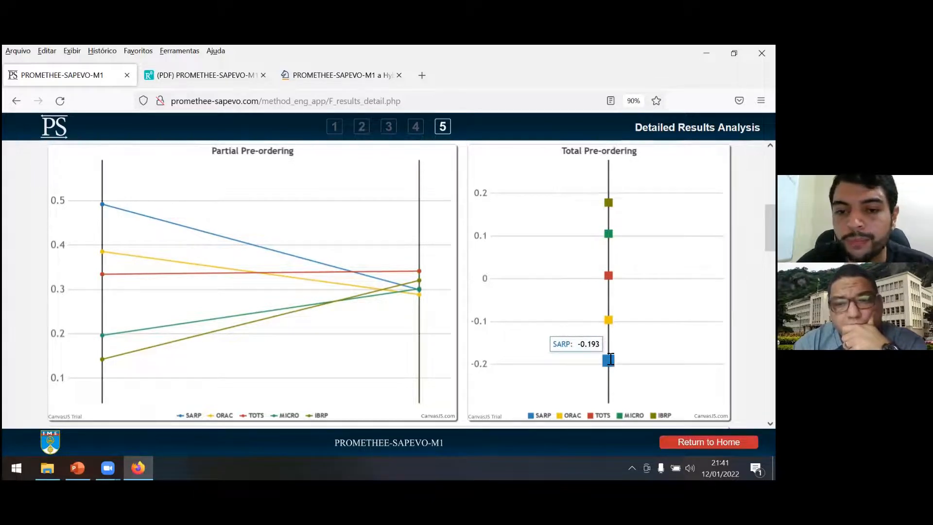
Examine the interval limits of the alternatives on the Pre-ordering by Intervals chart.
scroll(611, 360, "down", 3)
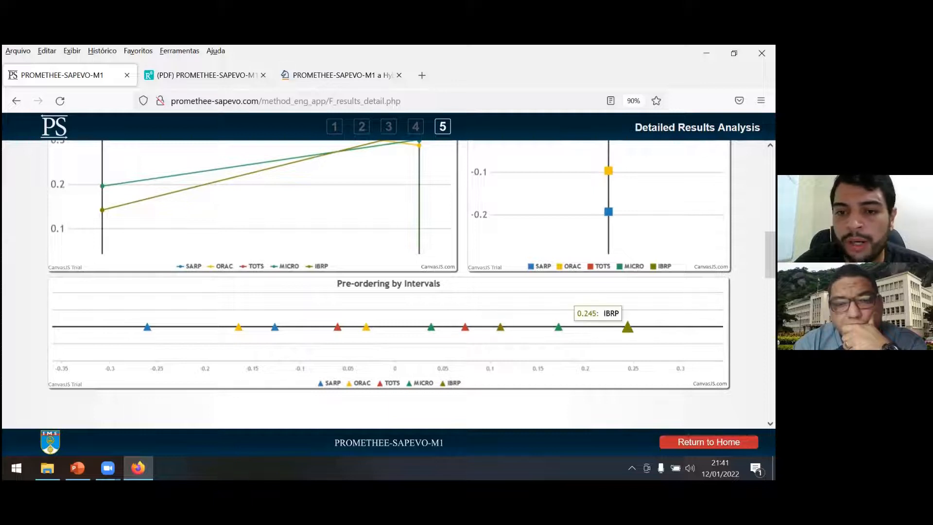
mouse_move(563, 333)
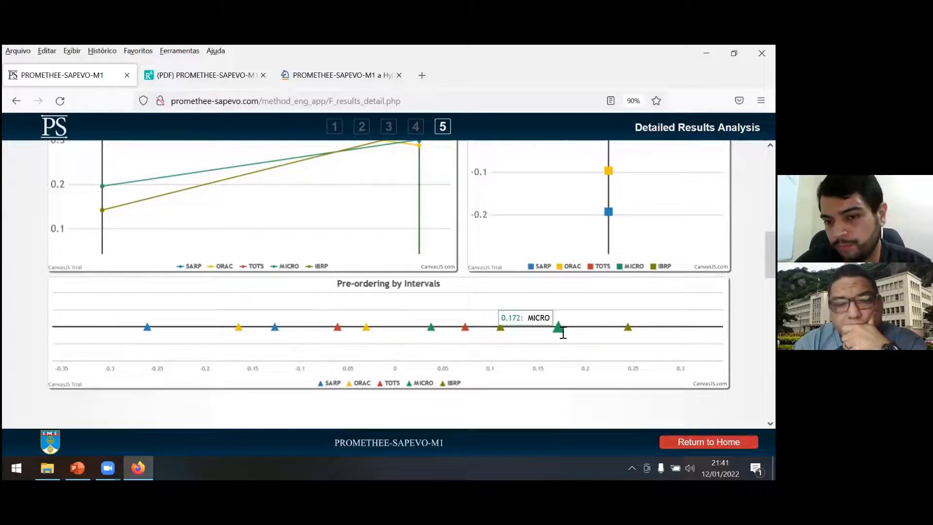
mouse_move(469, 329)
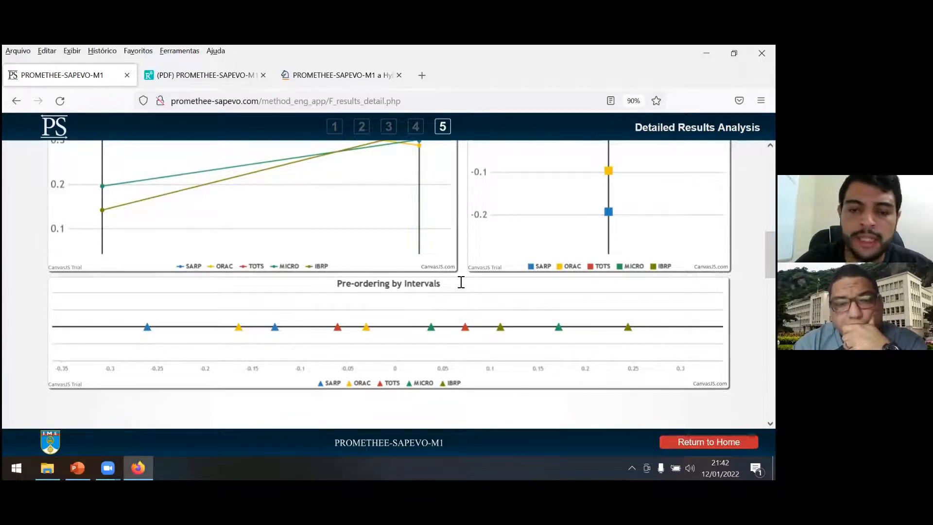
Switch the preference analysis to the graph view and examine the partial and total preference graphs.
scroll(388, 284, "up", 5)
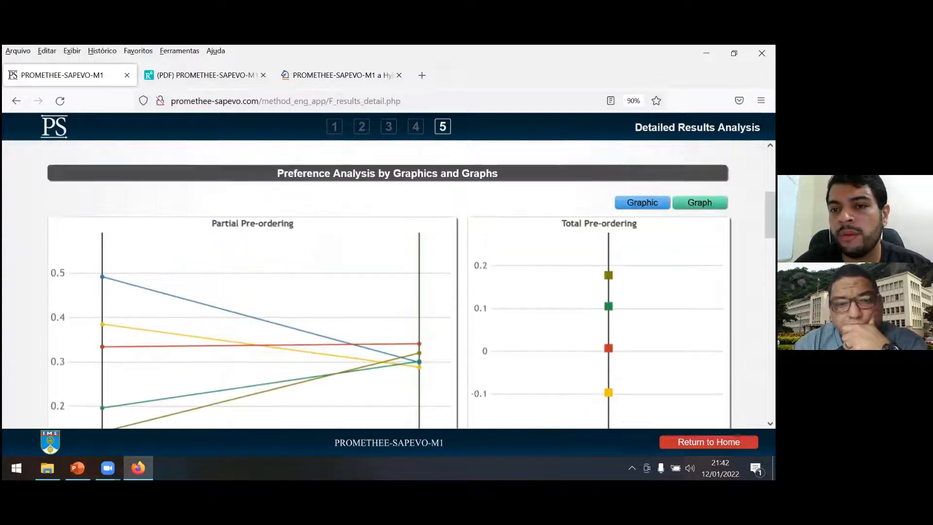
left_click(700, 202)
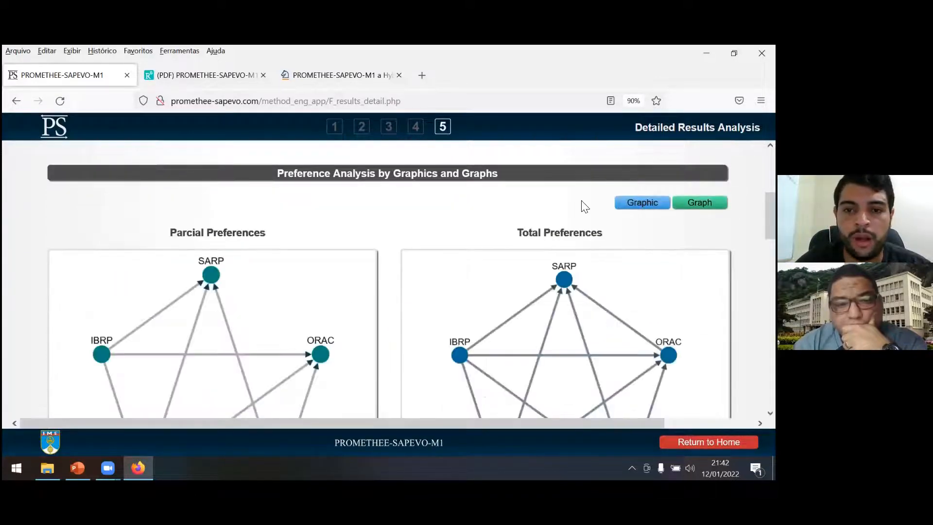
scroll(584, 206, "down", 3)
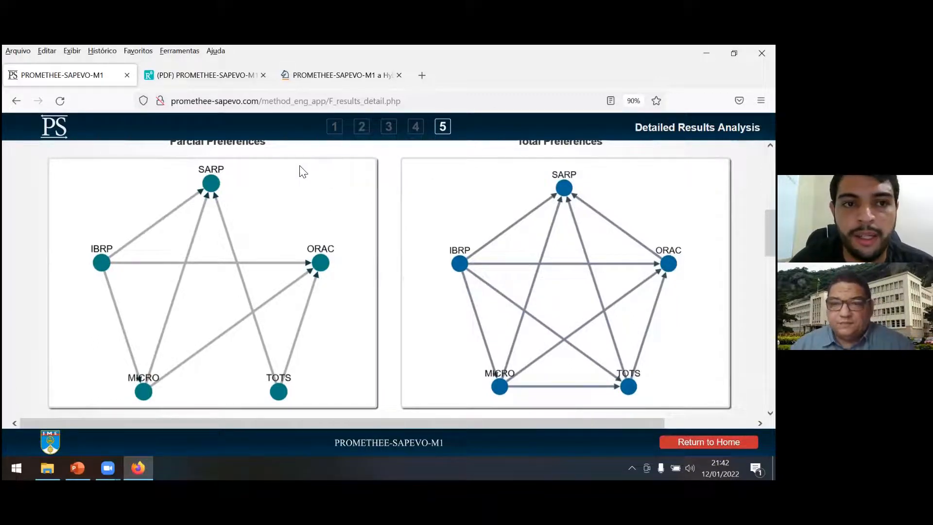
scroll(301, 170, "up", 1)
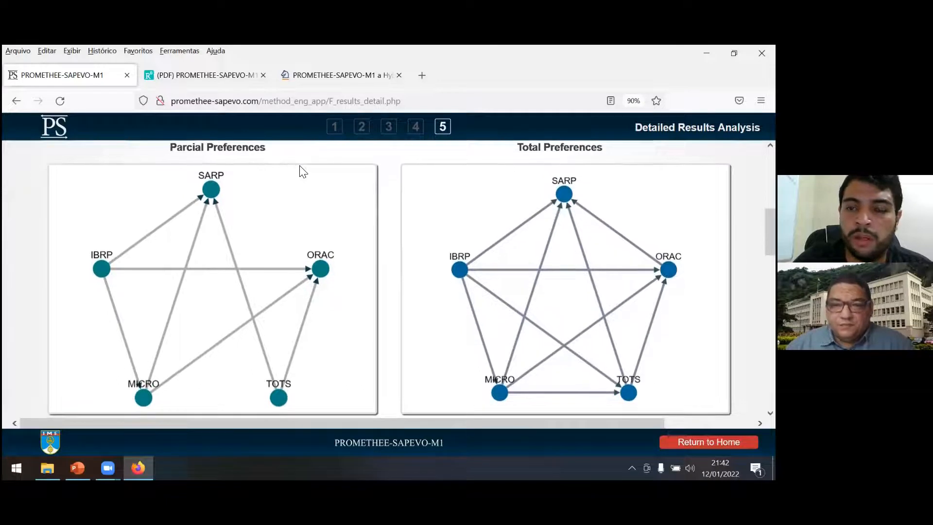
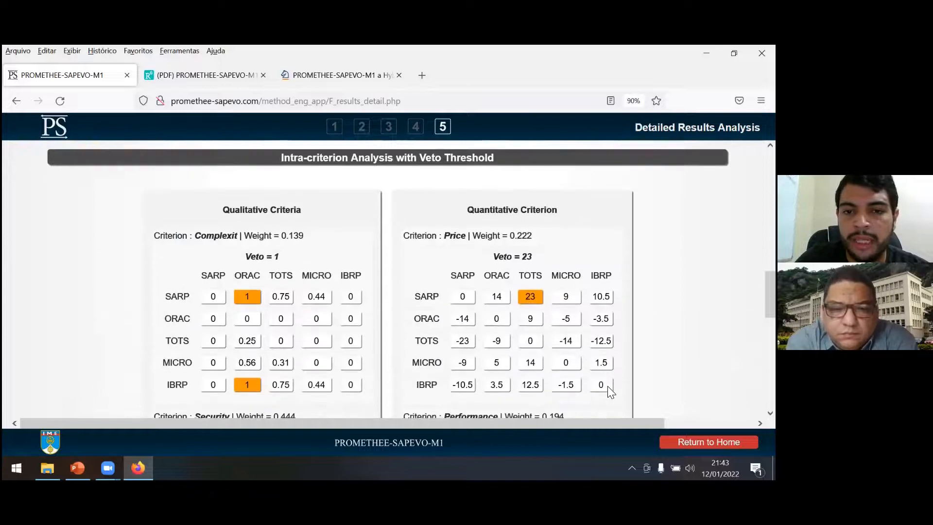
Examine the intra-criterion veto threshold matrices for the Complexit, Security, Price and Performance criteria.
scroll(404, 280, "down", 1)
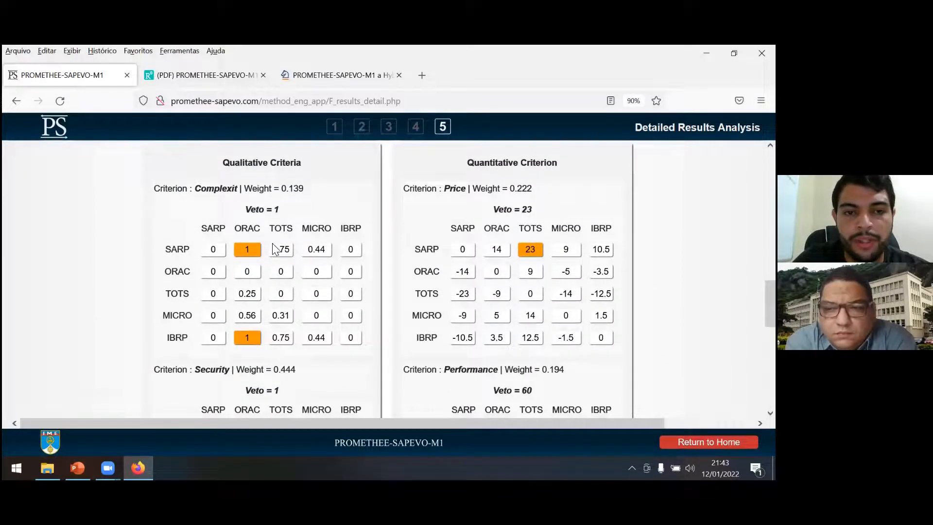
scroll(276, 247, "down", 2)
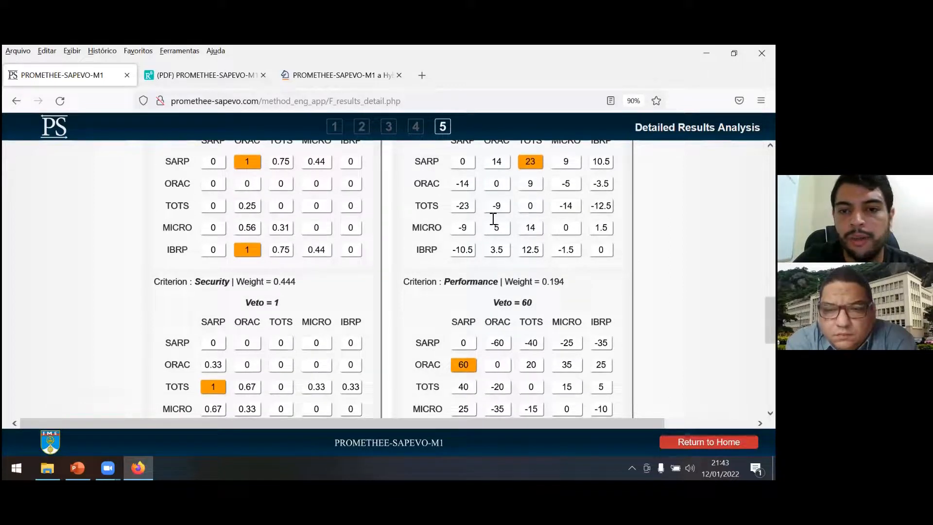
scroll(499, 215, "up", 4)
scroll(501, 215, "down", 4)
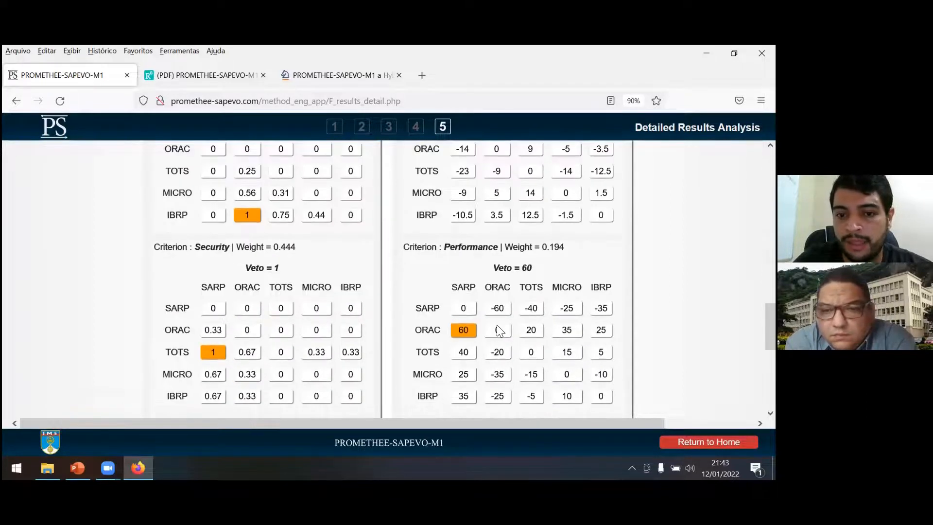
scroll(308, 207, "up", 2)
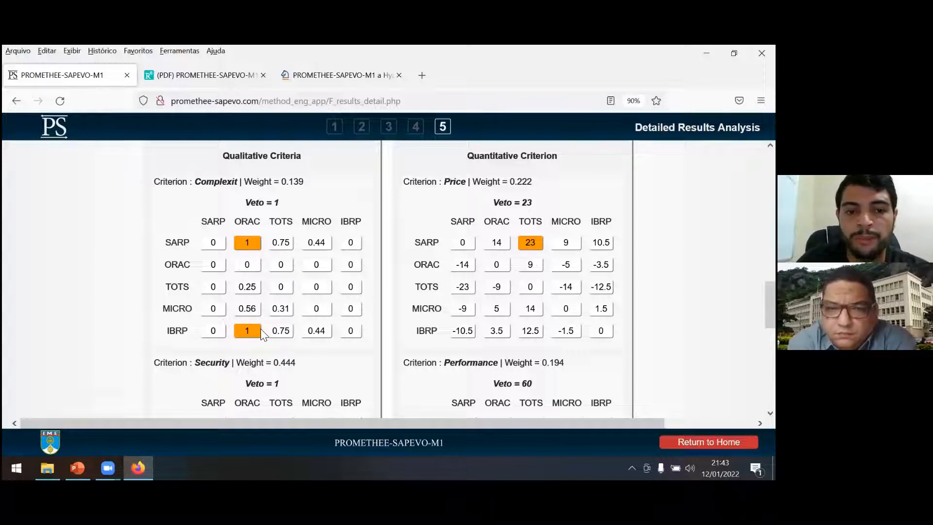
scroll(282, 283, "down", 3)
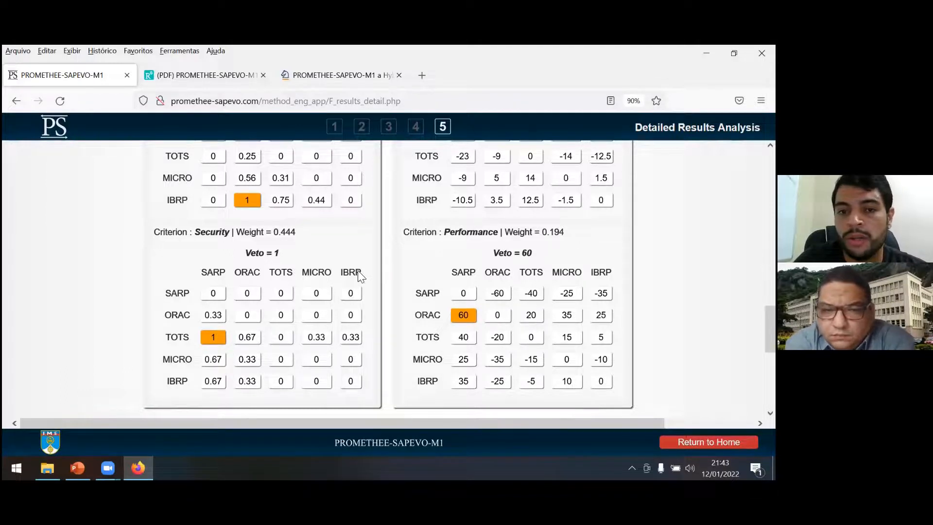
scroll(370, 274, "up", 3)
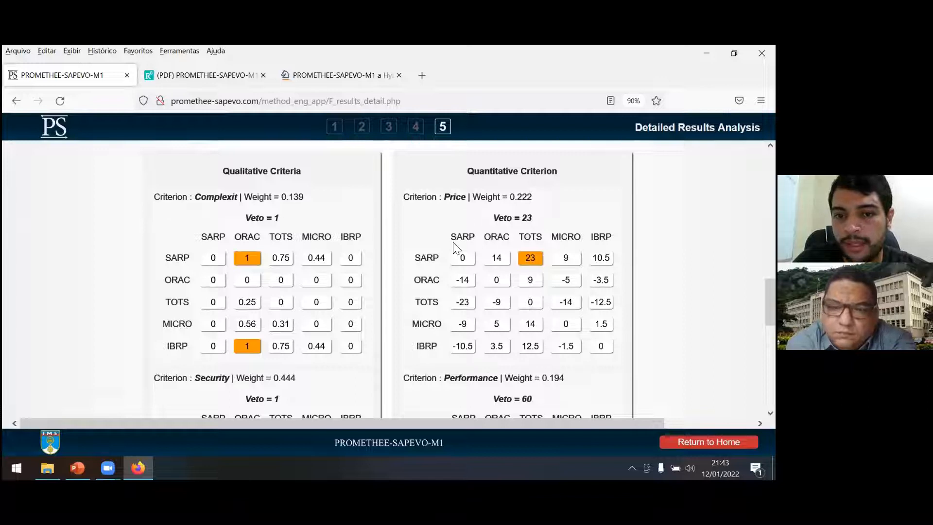
scroll(452, 290, "down", 2)
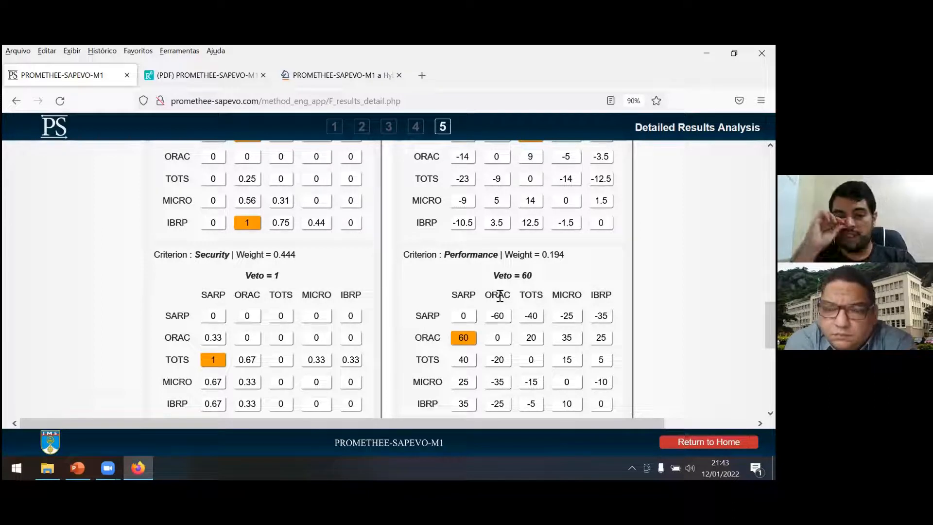
scroll(504, 211, "up", 1)
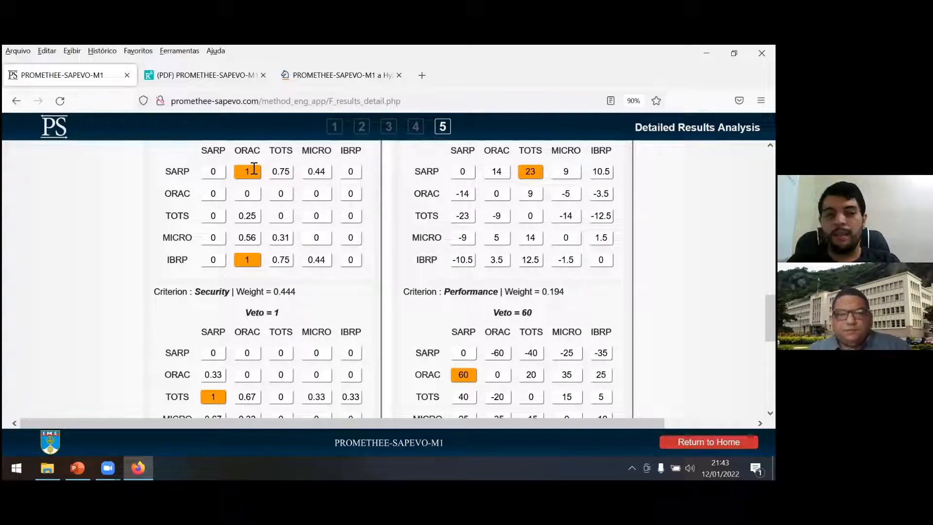
scroll(273, 194, "up", 1)
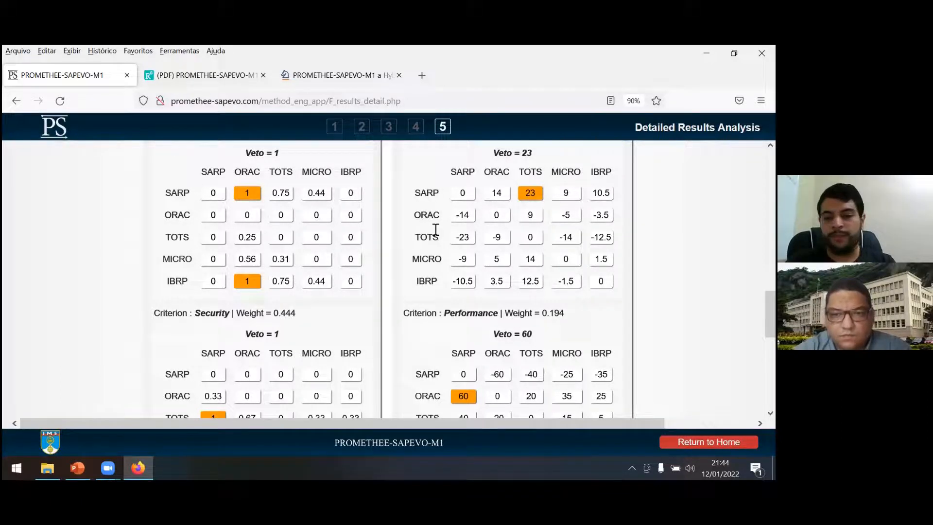
Perform a distillation analysis without the Complexit and Security criteria and bring the resulting pre-ordering charts into view.
scroll(437, 229, "down", 6)
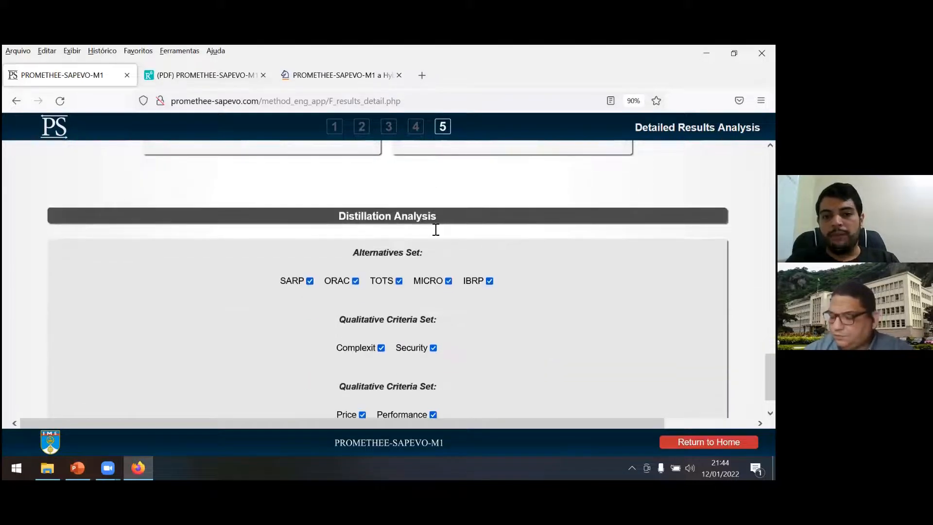
scroll(486, 272, "up", 20)
scroll(513, 316, "down", 20)
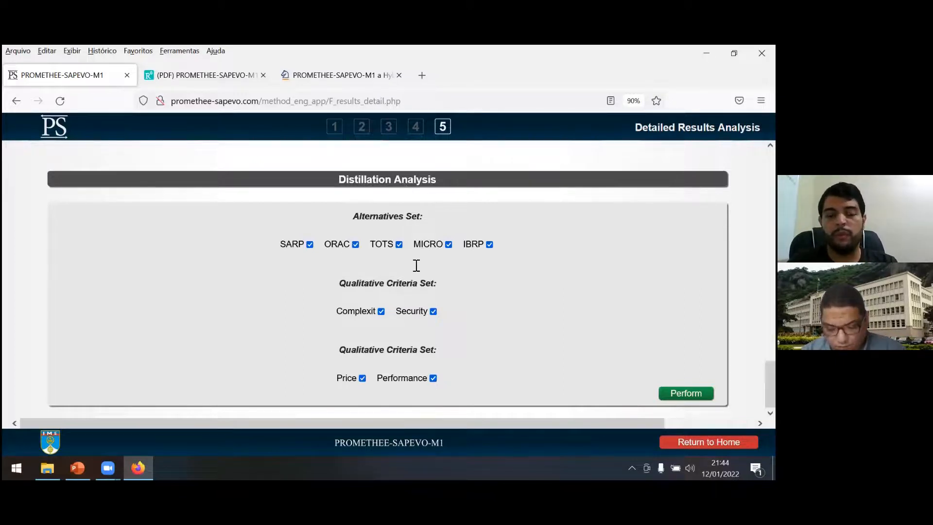
left_click(381, 312)
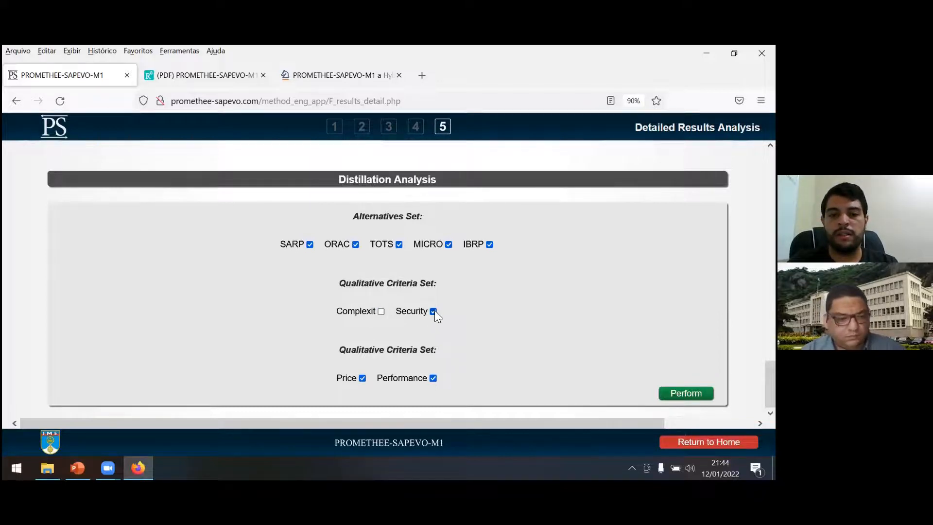
left_click(686, 392)
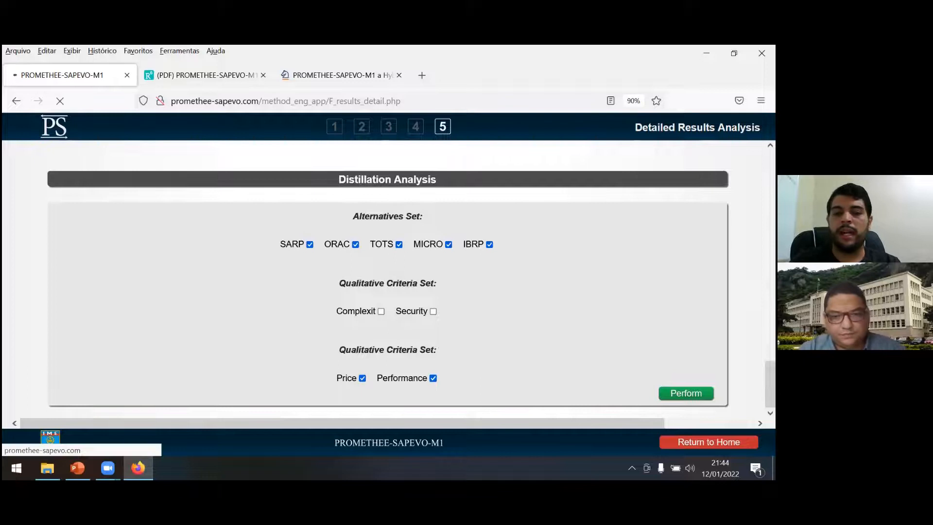
left_click_drag(770, 176, 771, 226)
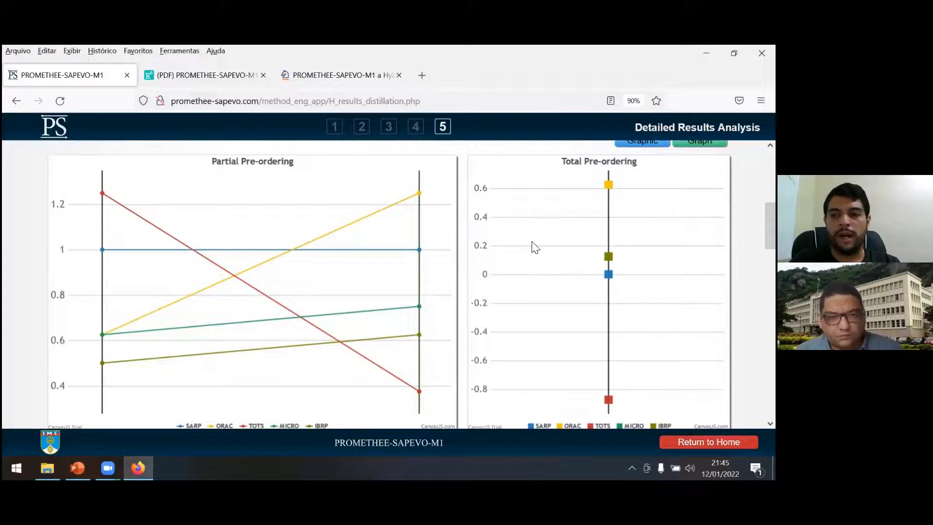
left_click_drag(770, 226, 771, 226)
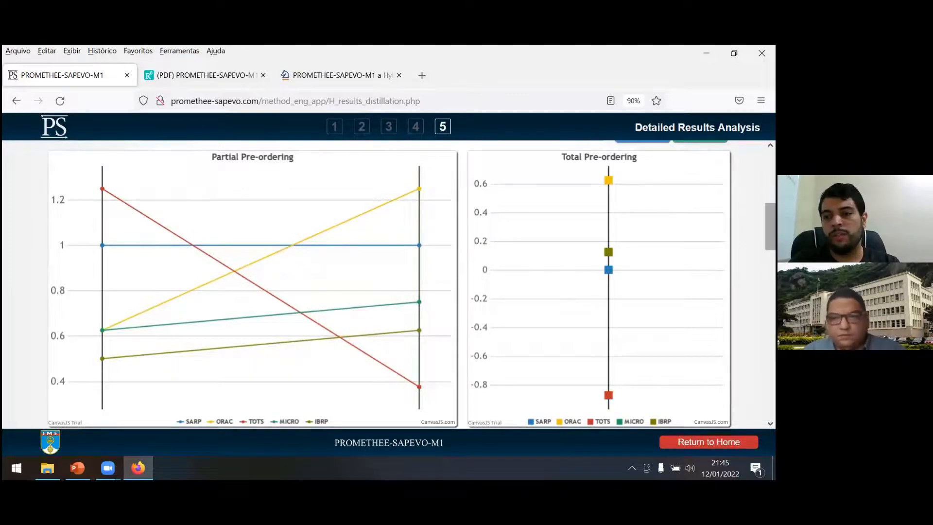
Perform a distillation analysis without the Price and Performance criteria and inspect the resulting partial and total pre-ordering charts.
scroll(389, 393, "down", 10)
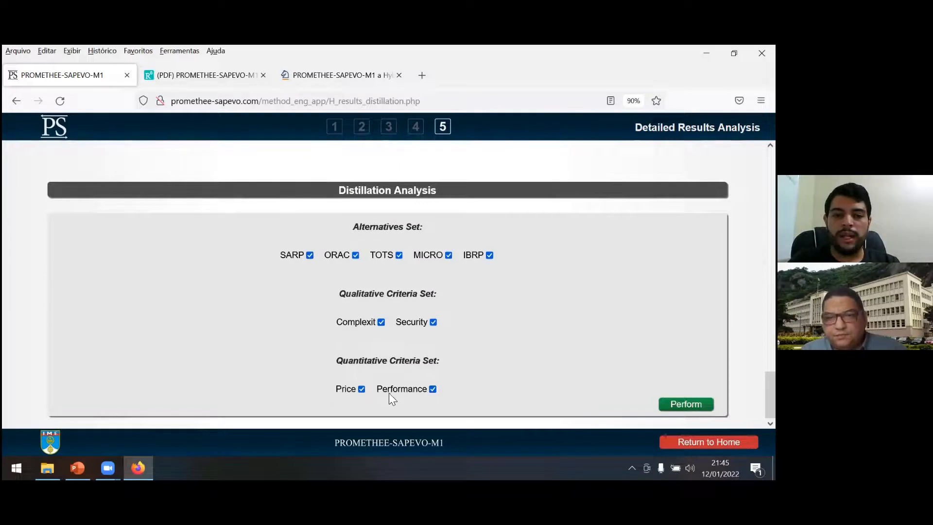
left_click(361, 389)
left_click(432, 389)
left_click(685, 404)
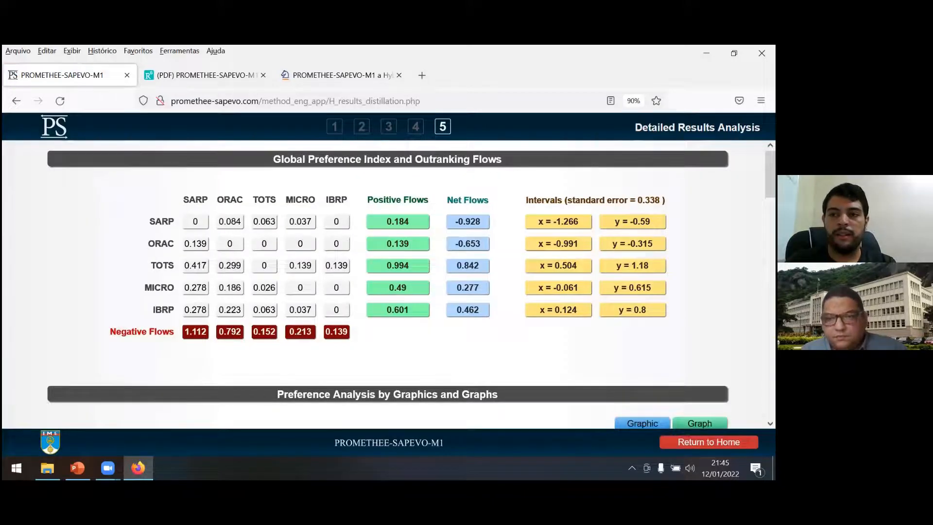
scroll(431, 270, "down", 5)
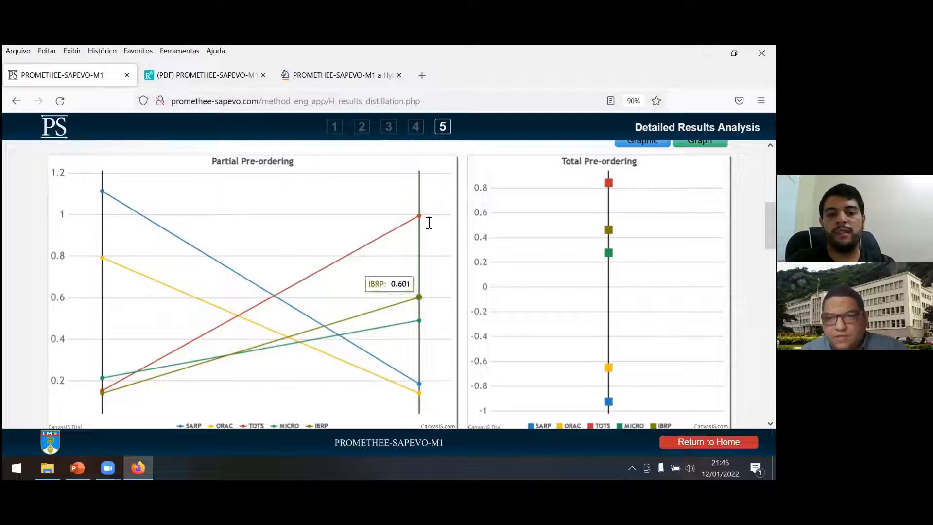
mouse_move(597, 250)
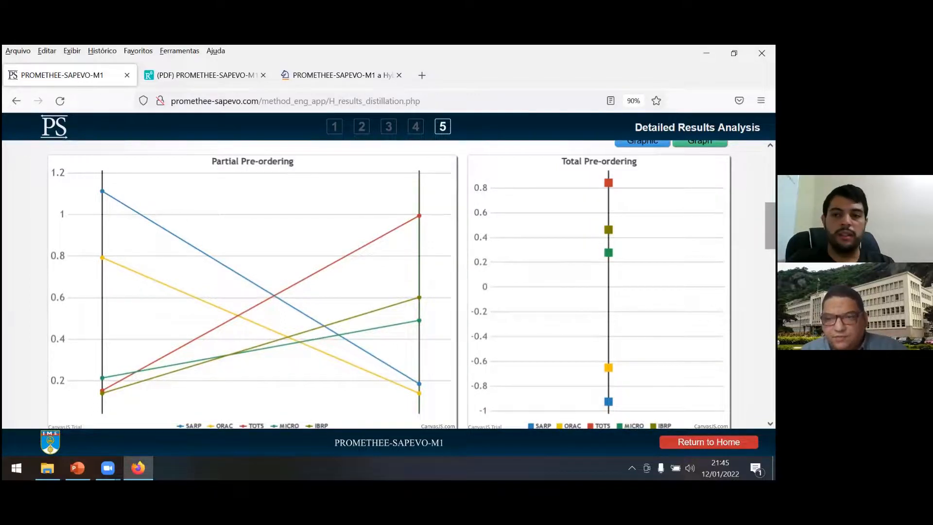
Perform a distillation analysis with all criteria but without alternative IBRP, and inspect its pre-ordering charts.
scroll(373, 343, "down", 15)
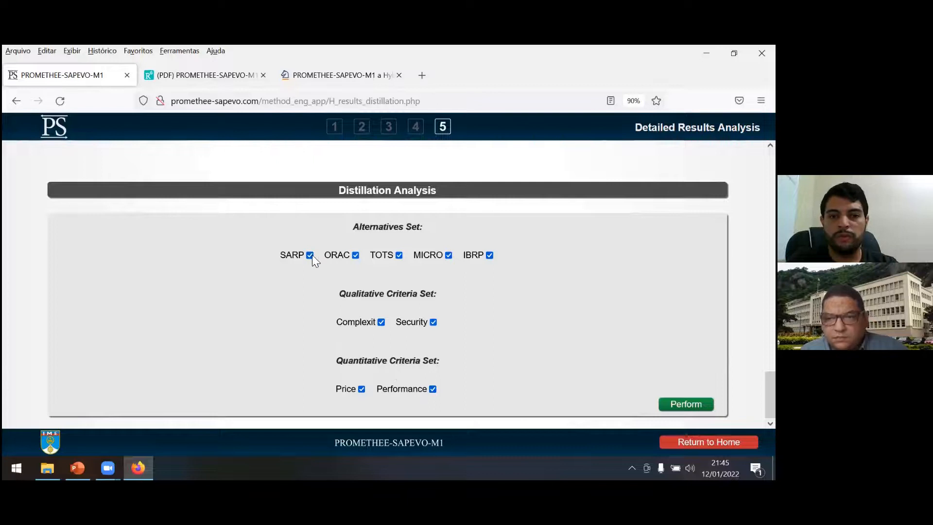
left_click(490, 255)
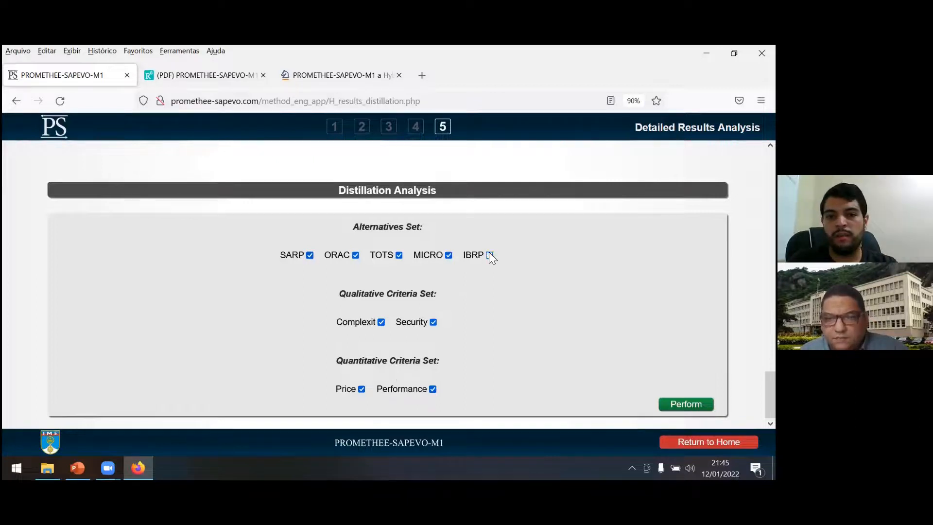
left_click(686, 404)
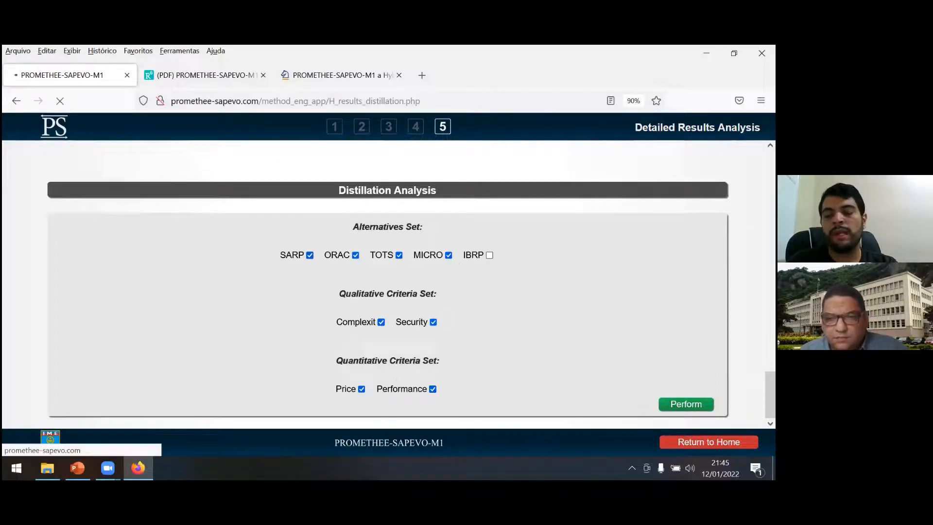
scroll(389, 282, "down", 6)
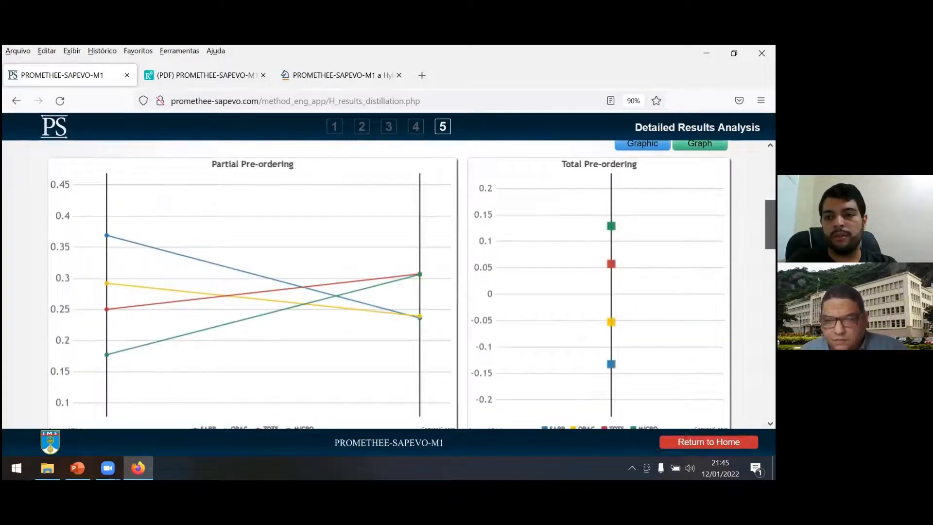
scroll(616, 234, "down", 2)
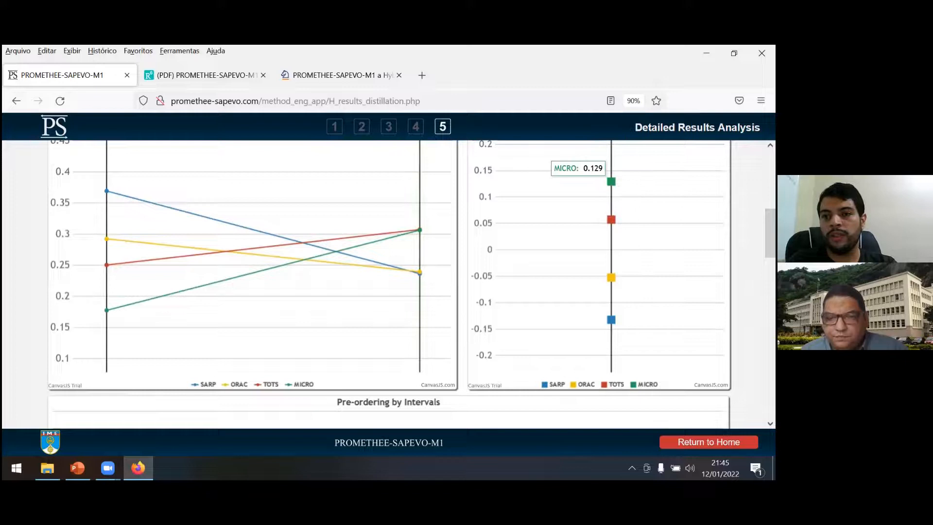
Perform a distillation analysis without alternatives SARP and IBRP and bring its pre-ordering charts into view.
scroll(420, 298, "down", 15)
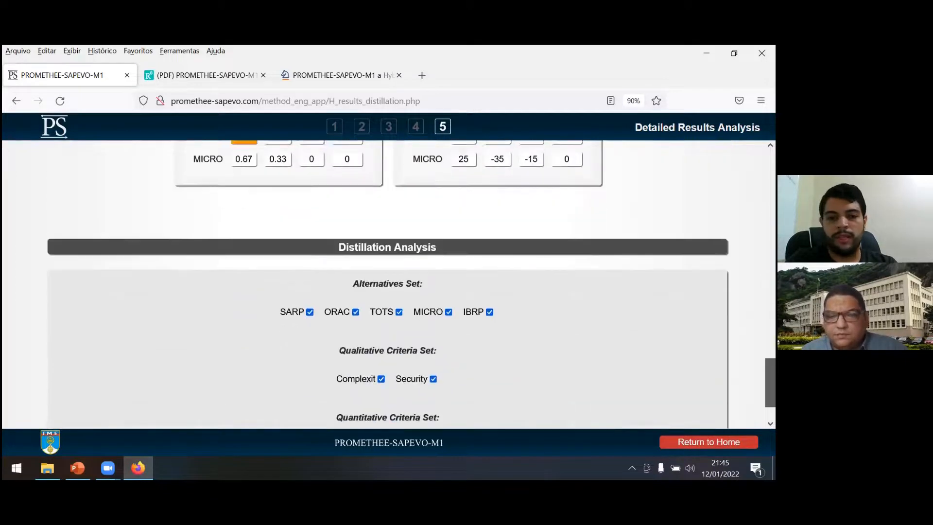
left_click(310, 255)
left_click(489, 256)
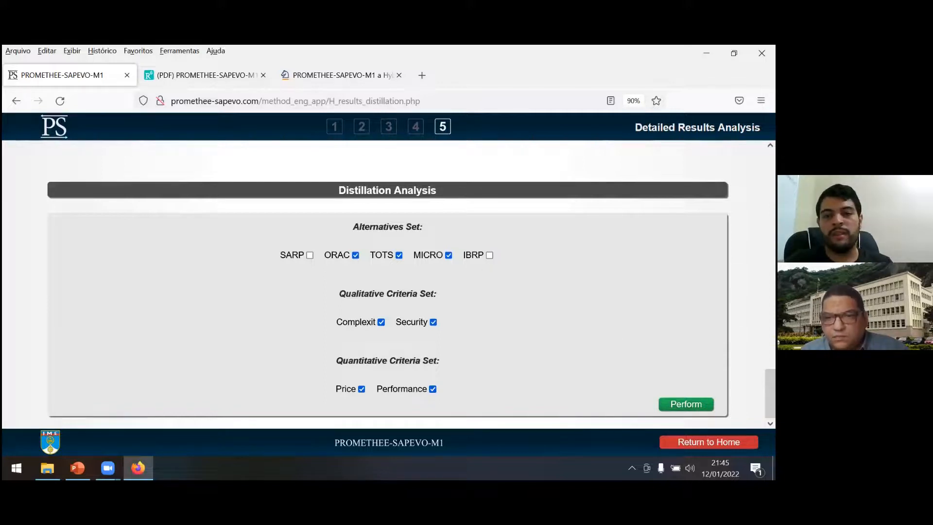
left_click(686, 404)
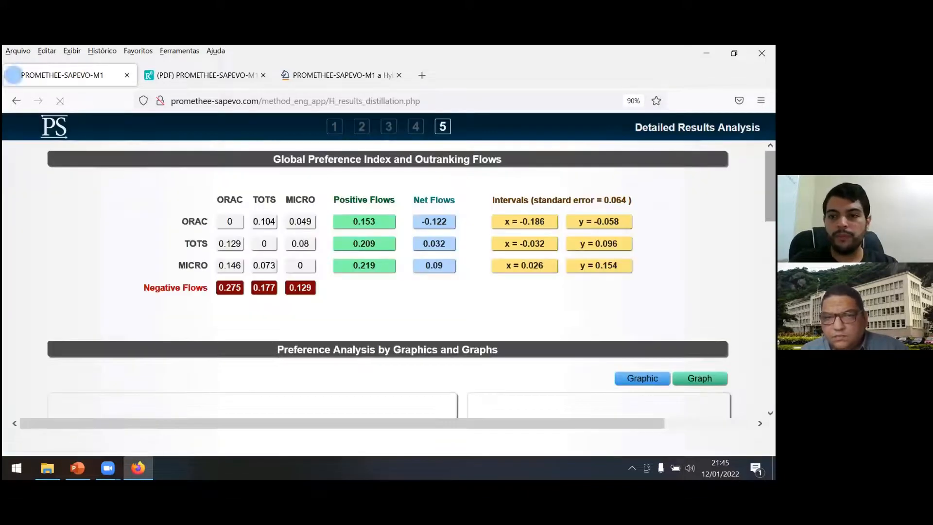
scroll(603, 290, "down", 5)
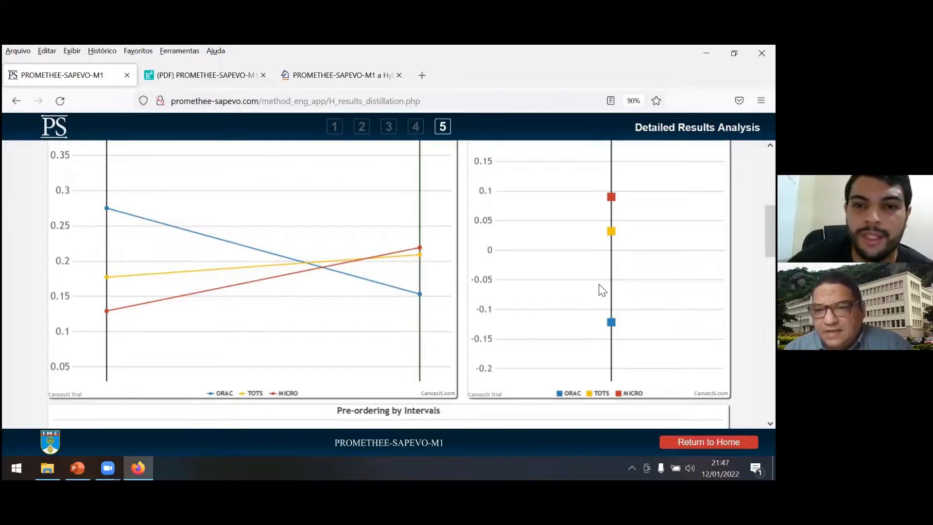
Rerun the distillation with all alternatives and criteria included, and view the preference analysis as graphs and back as graphics.
left_click_drag(770, 231, 770, 392)
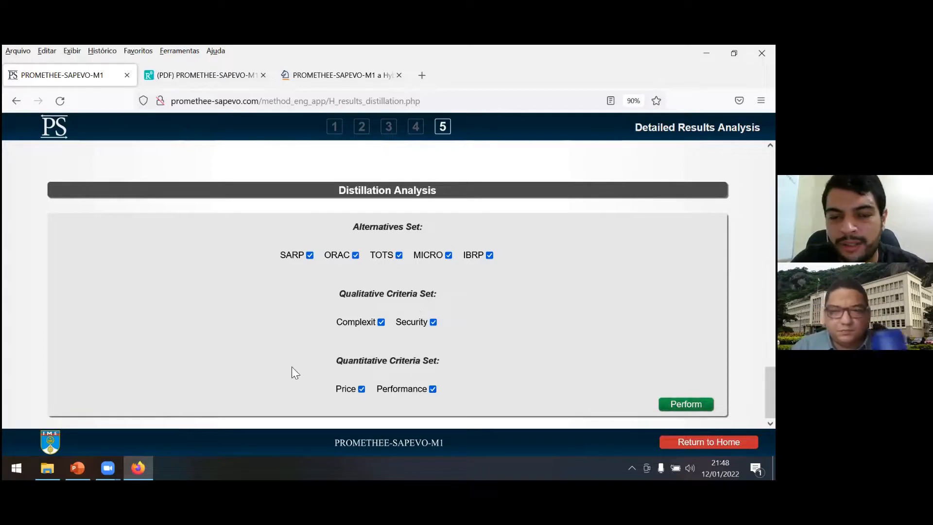
left_click(686, 404)
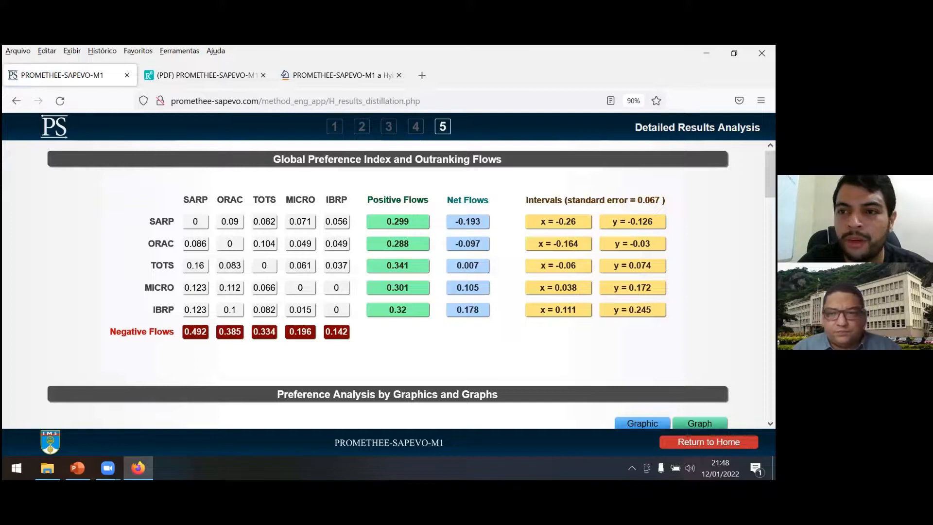
left_click_drag(770, 174, 770, 206)
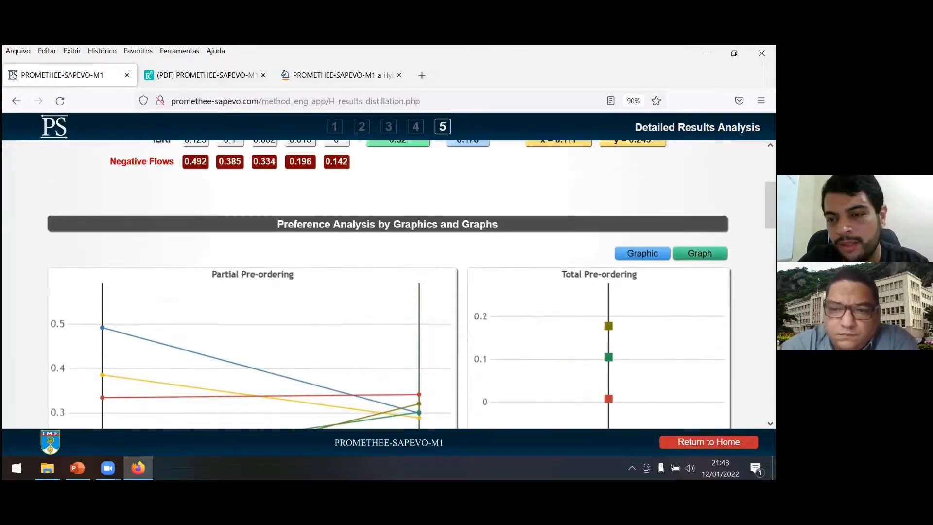
left_click(700, 252)
left_click(642, 252)
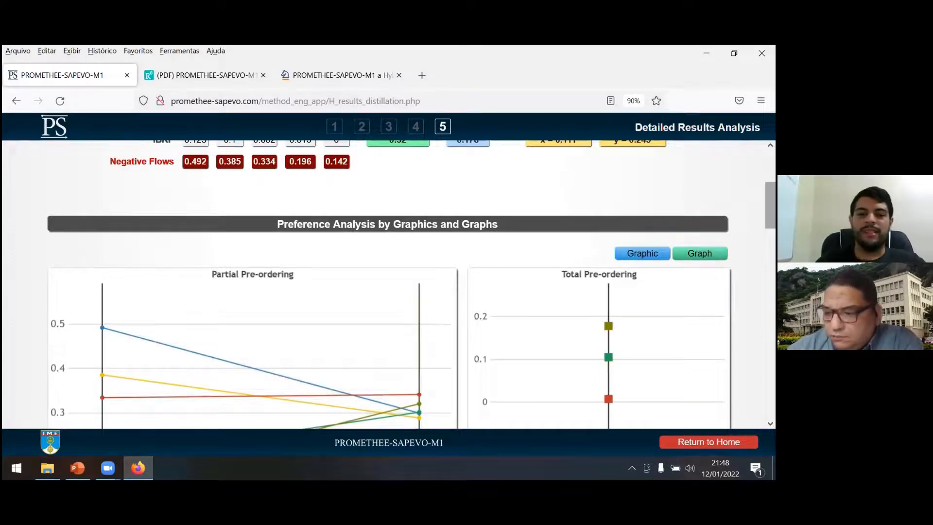
left_click_drag(770, 205, 771, 174)
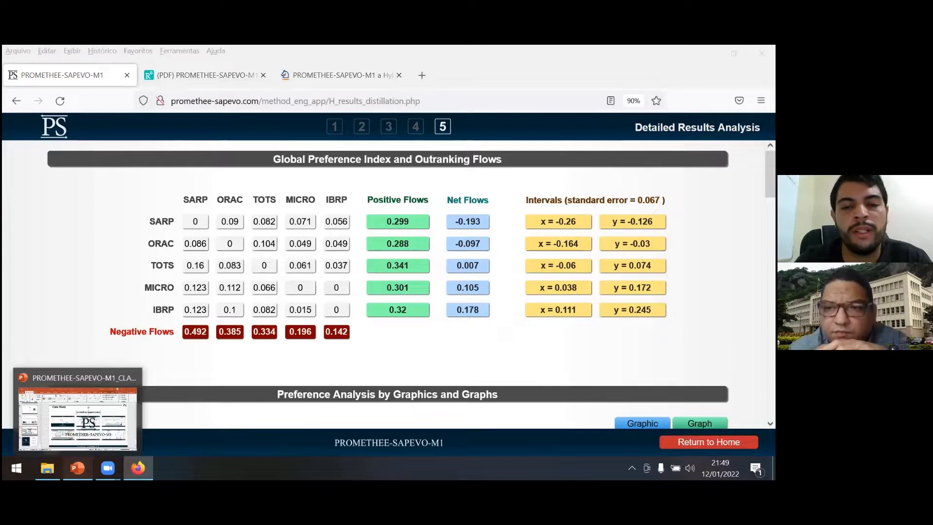
Switch to the PROMETHEE-SAPEVO-M1_CLASS_2022_ENGLISH presentation in PowerPoint and start the slide show from closing slide 58.
left_click(78, 468)
left_click(73, 396)
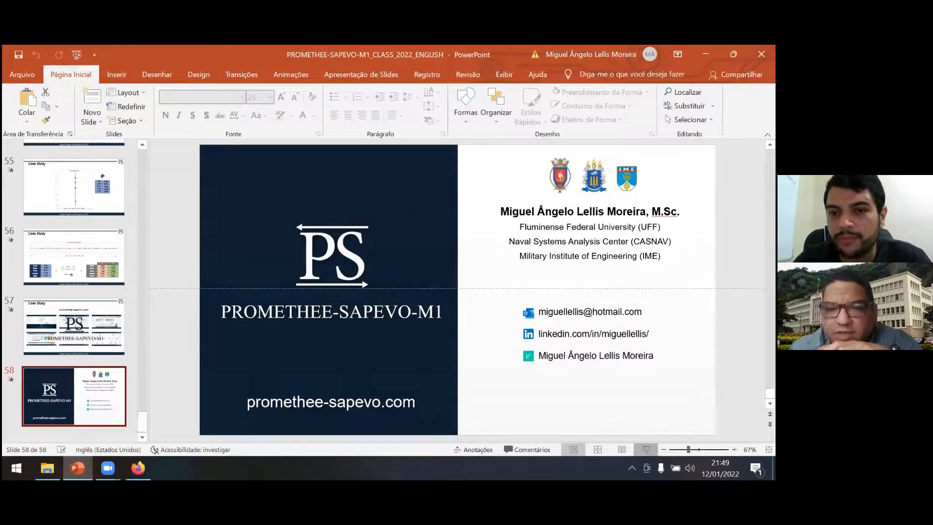
left_click(646, 450)
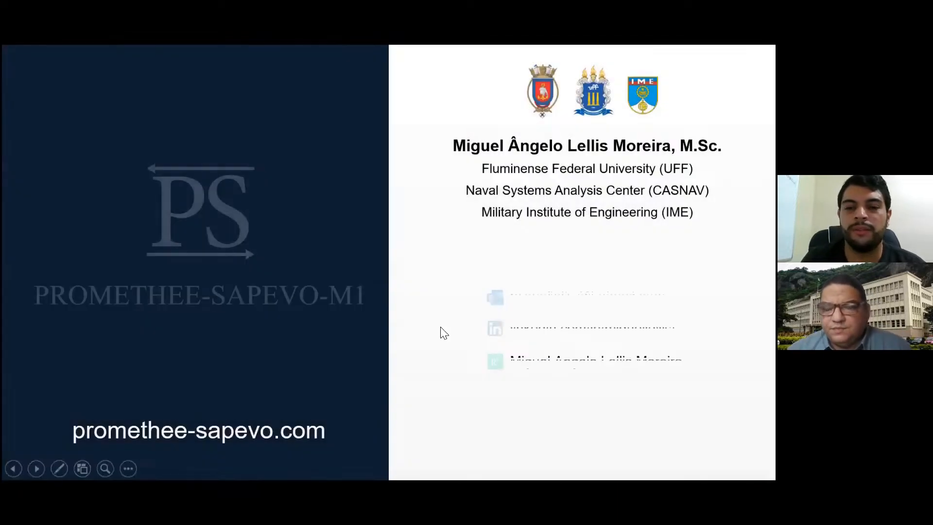